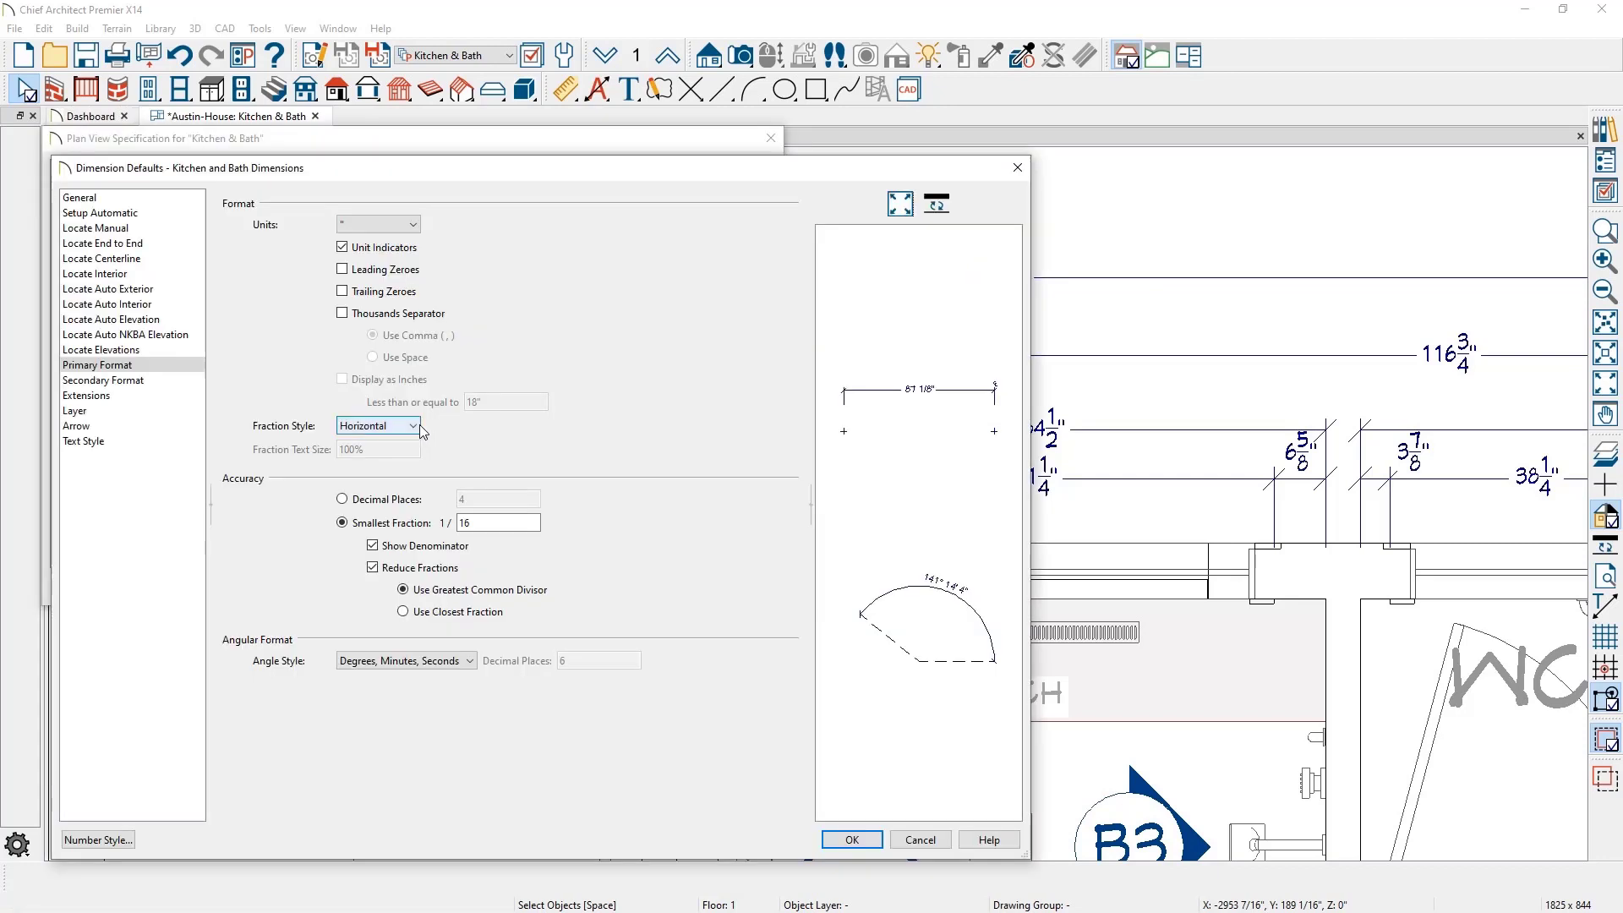
Step: Set the Kitchen & Bath dimension Fraction Style to Vertical with 80% Fraction Text Size
{"action": "left_click", "coordinate": [422, 429]}
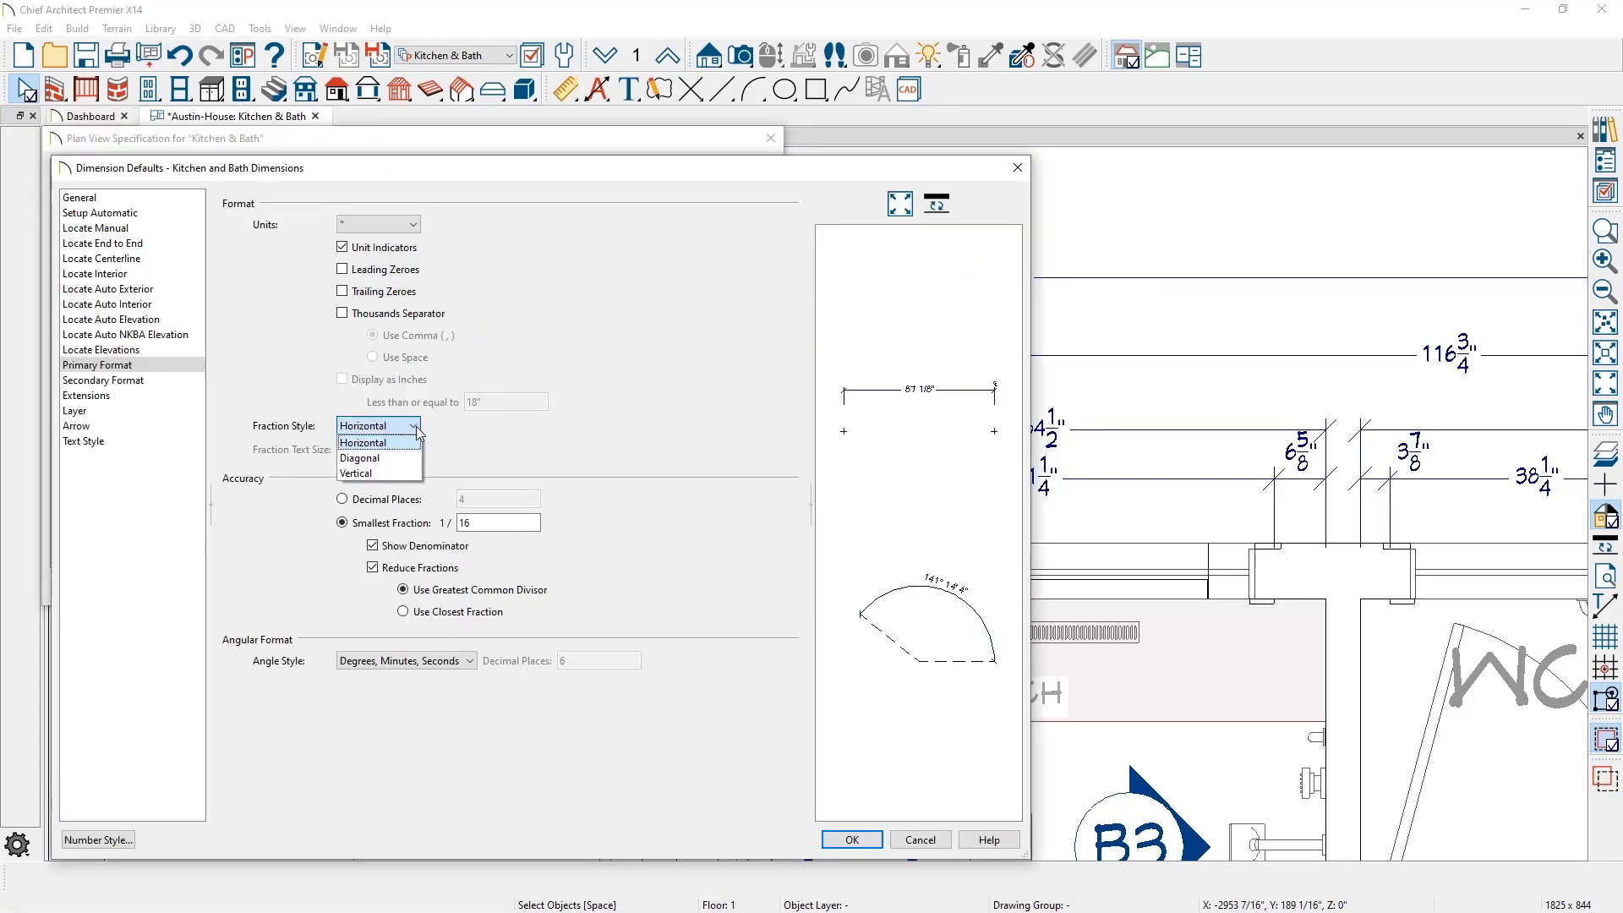
{"action": "left_click", "coordinate": [389, 474]}
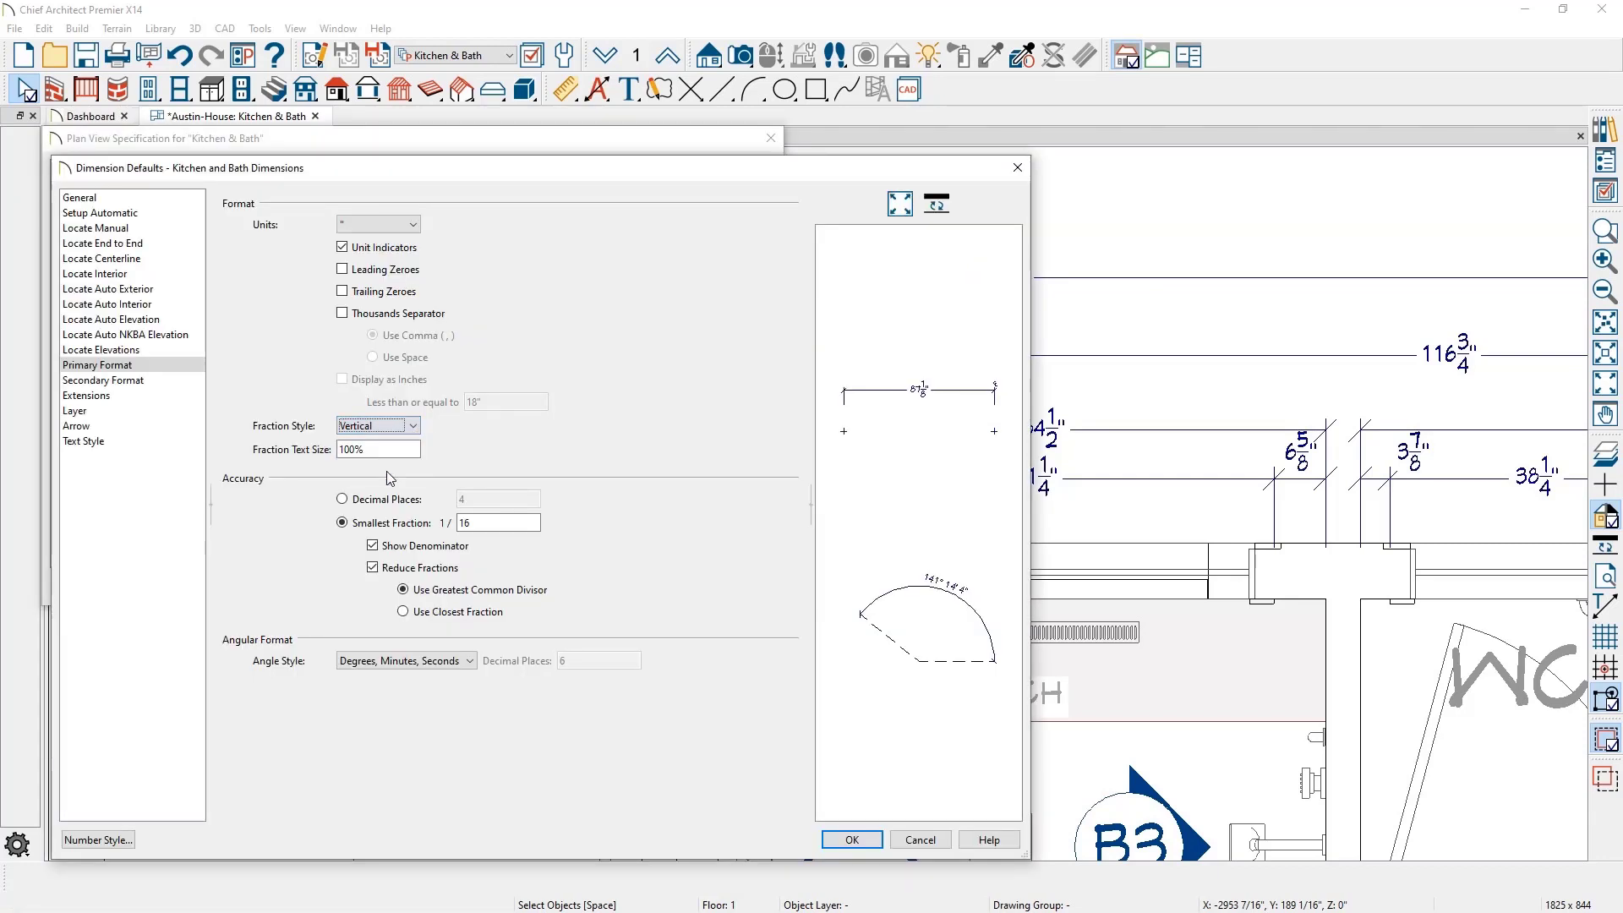
{"action": "scroll", "coordinate": [930, 407], "scroll_direction": "up", "scroll_amount": 4}
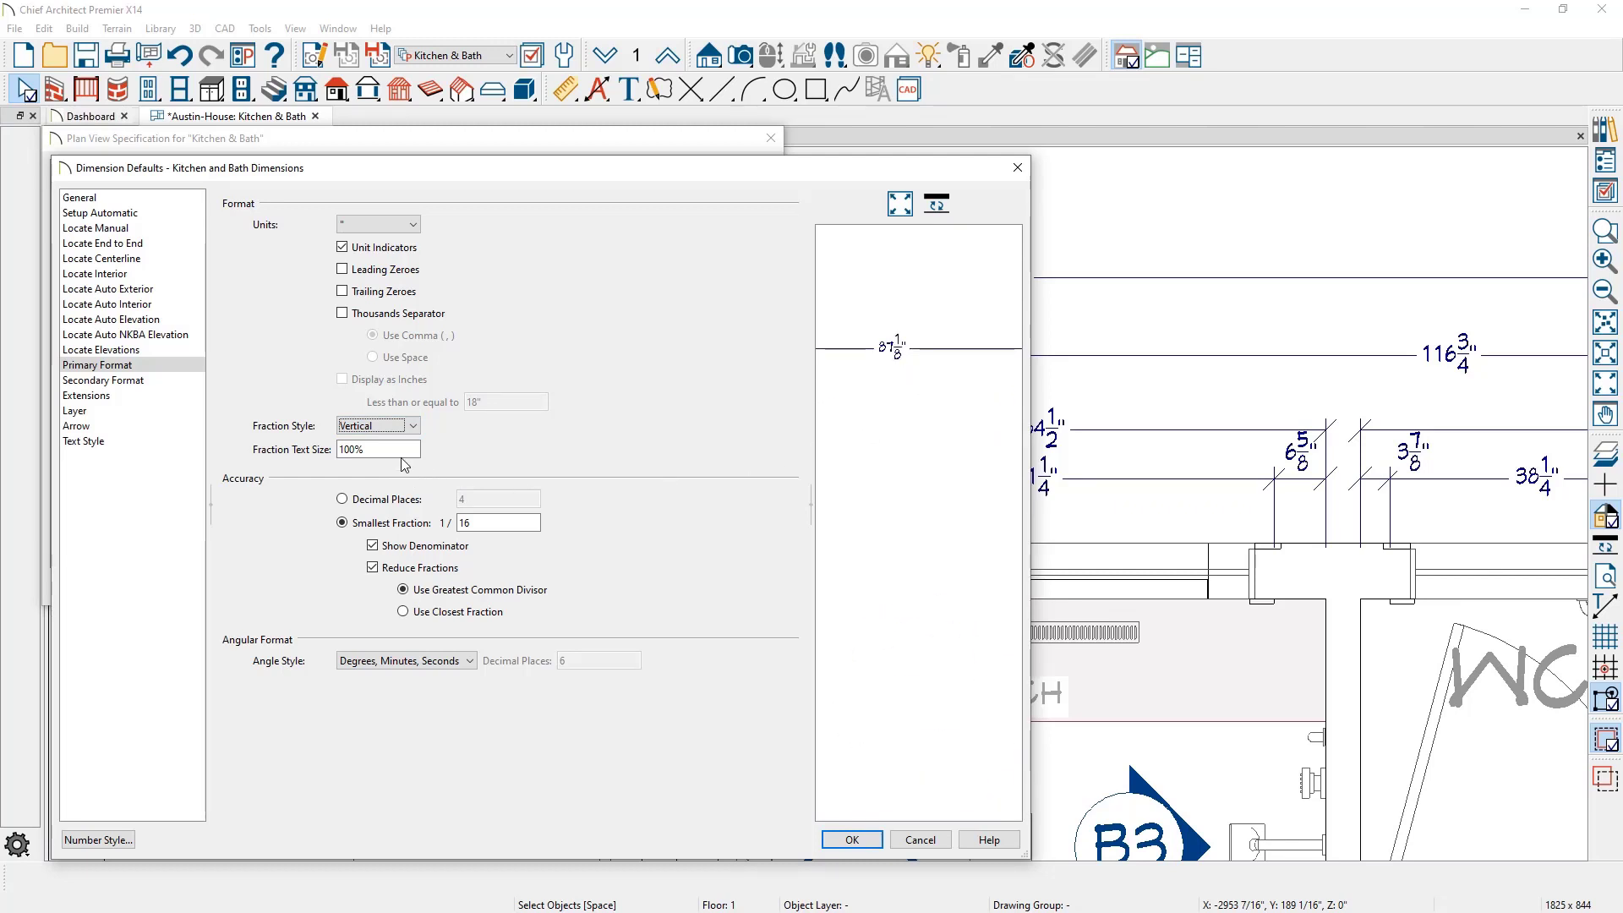
{"action": "key", "text": "Tab"}
{"action": "type", "text": "80"}
{"action": "key", "text": "Tab"}
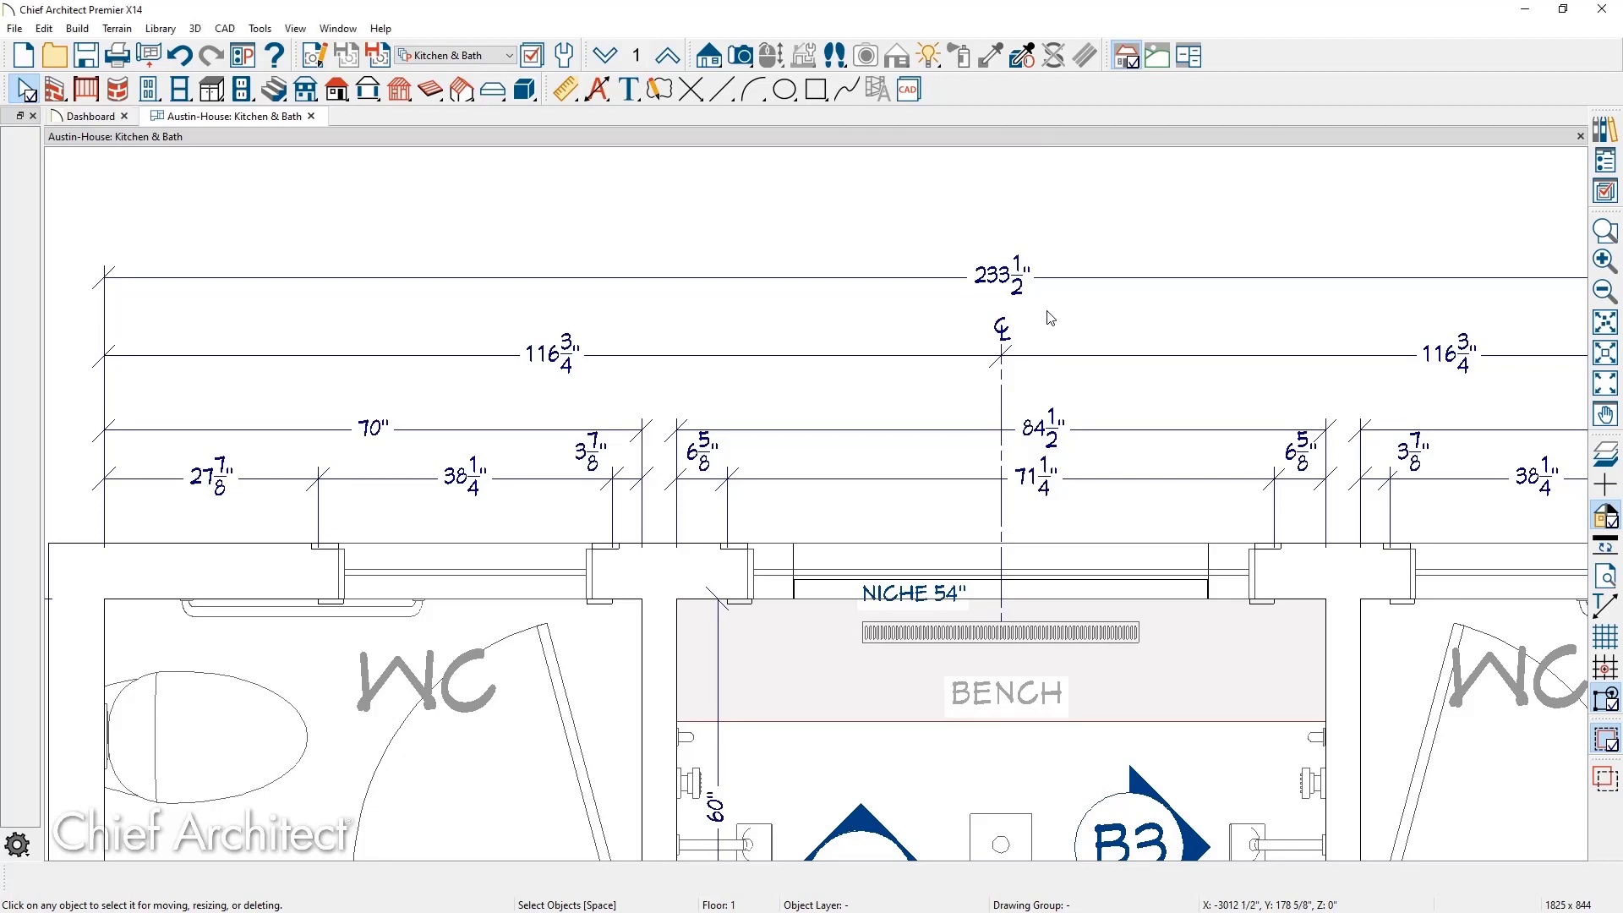
Step: Move the 116 3/4" dimension's text label slightly to the right, then deselect it
{"action": "left_click", "coordinate": [1004, 336]}
{"action": "mouse_move", "coordinate": [989, 319]}
{"action": "left_mouse_down"}
{"action": "mouse_move", "coordinate": [1033, 318]}
{"action": "mouse_move", "coordinate": [1010, 314]}
{"action": "left_mouse_up"}
{"action": "key", "text": "Escape"}
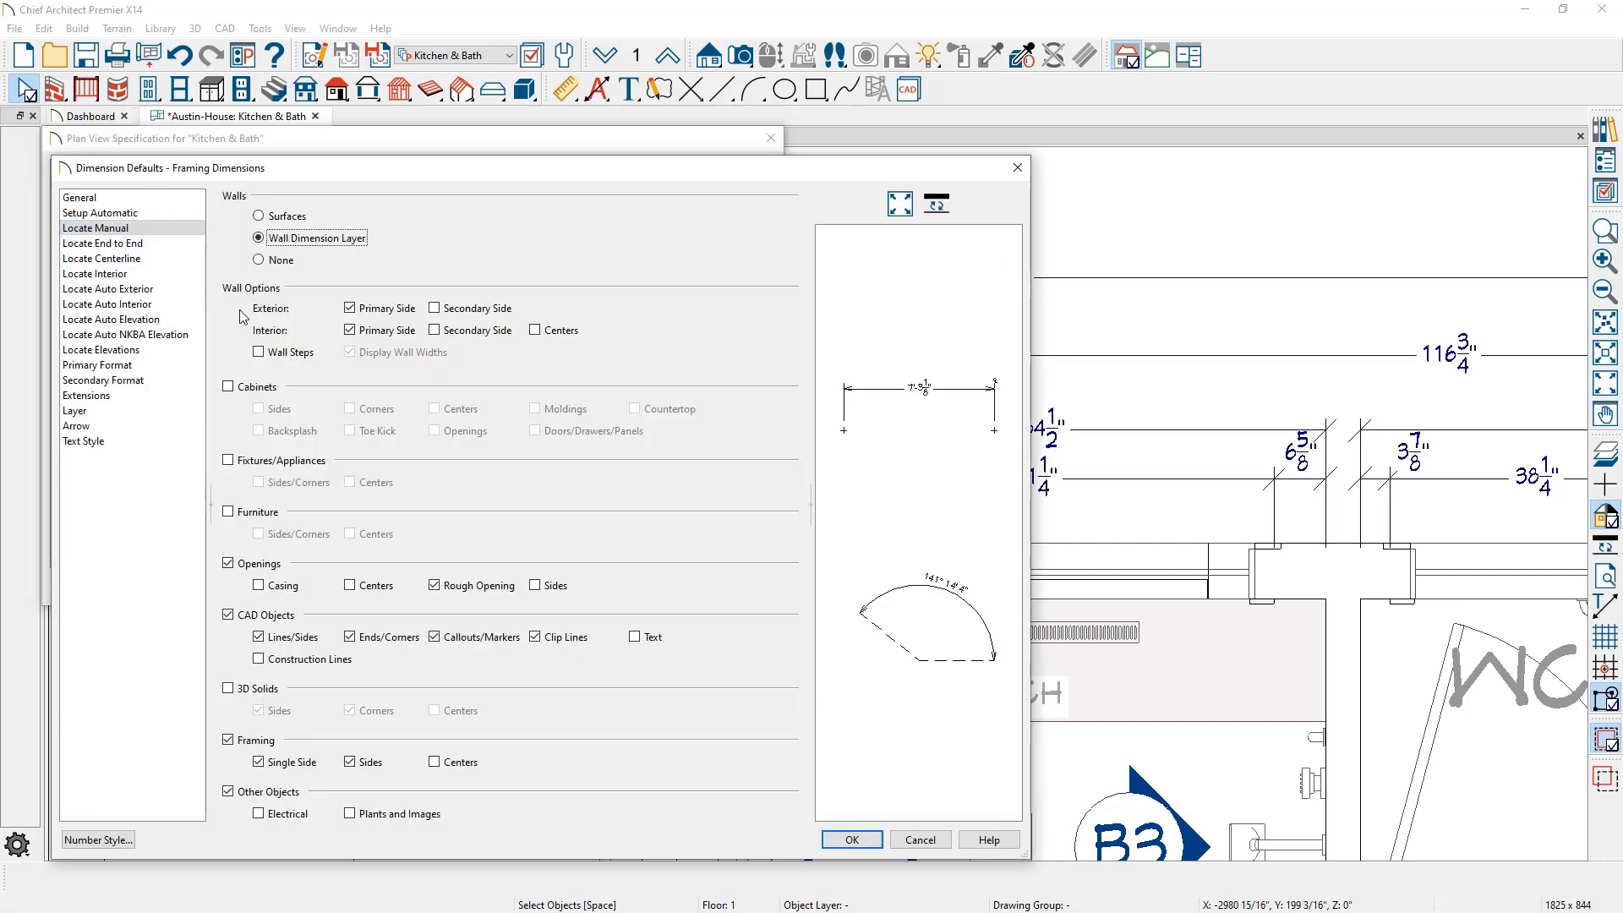
Step: Check Secondary Side for both Exterior and Interior walls under Locate Manual
{"action": "left_click", "coordinate": [435, 310]}
{"action": "left_click", "coordinate": [435, 331]}
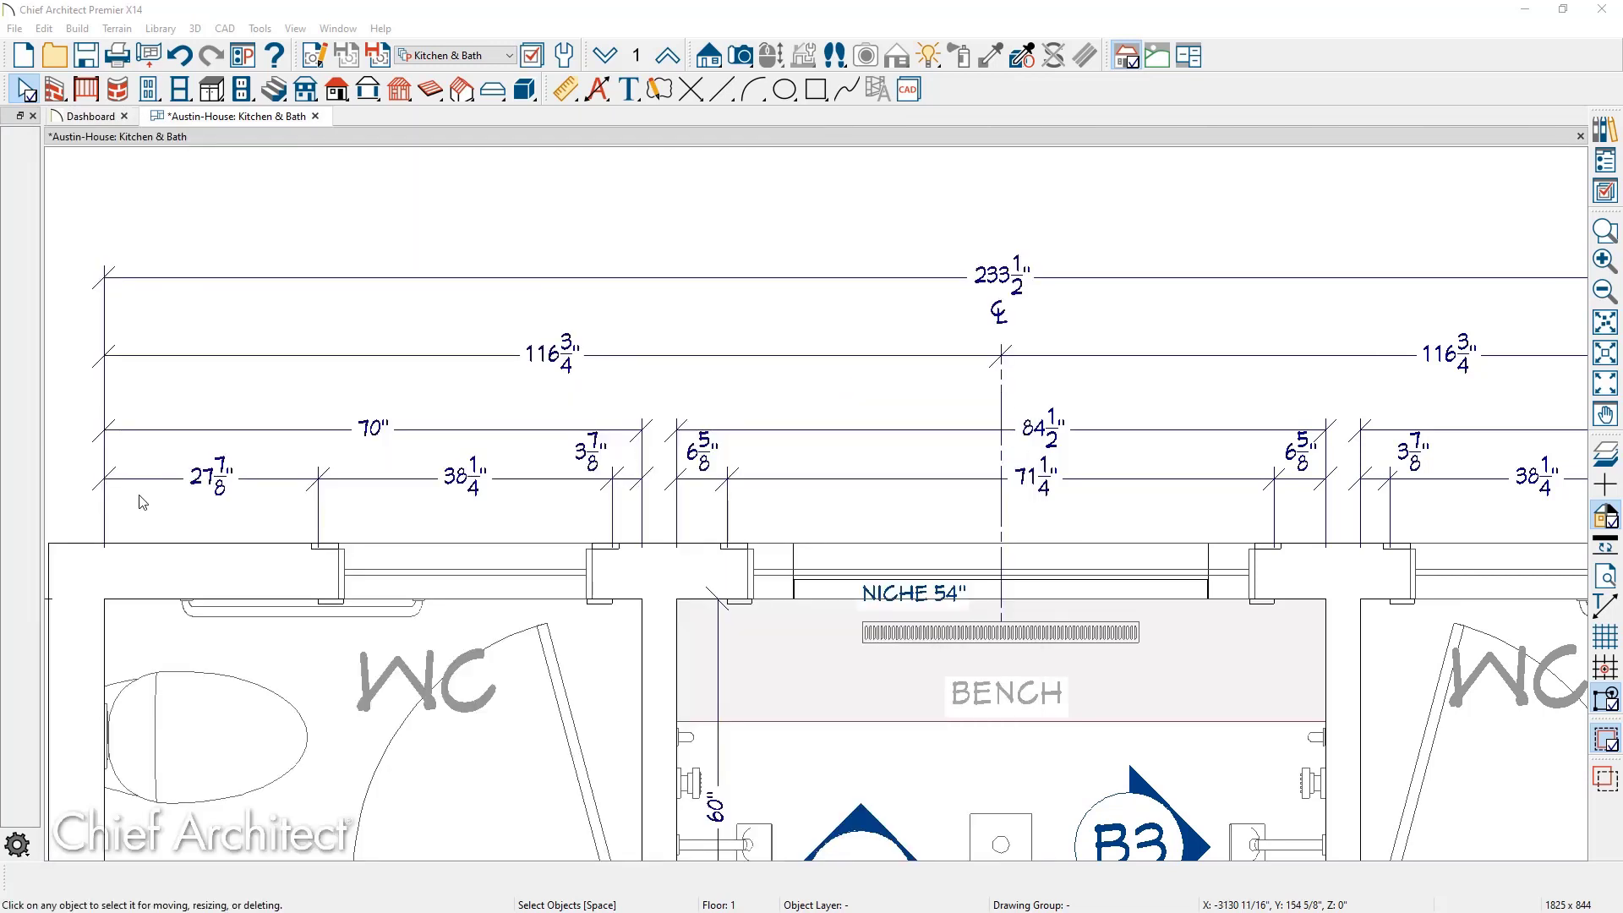
Step: Uncheck Default for extensions 1, 2 and 3 of the 27 7/8" dimension
{"action": "double_click", "coordinate": [141, 484]}
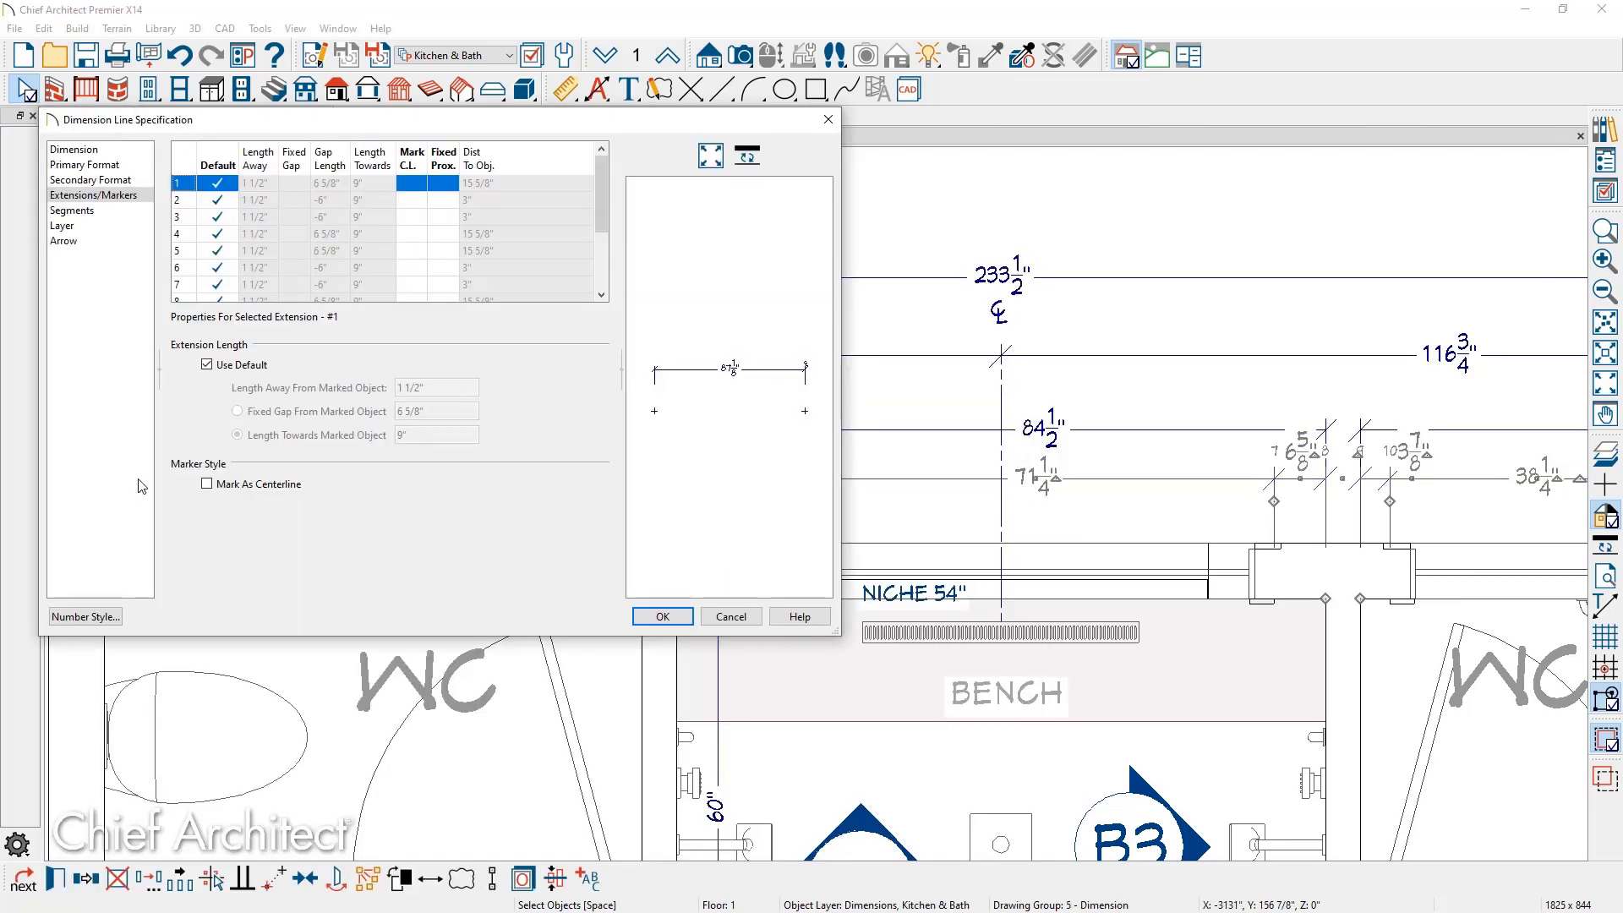
{"action": "left_click", "coordinate": [218, 183]}
{"action": "left_click", "coordinate": [217, 200]}
{"action": "left_click", "coordinate": [220, 218]}
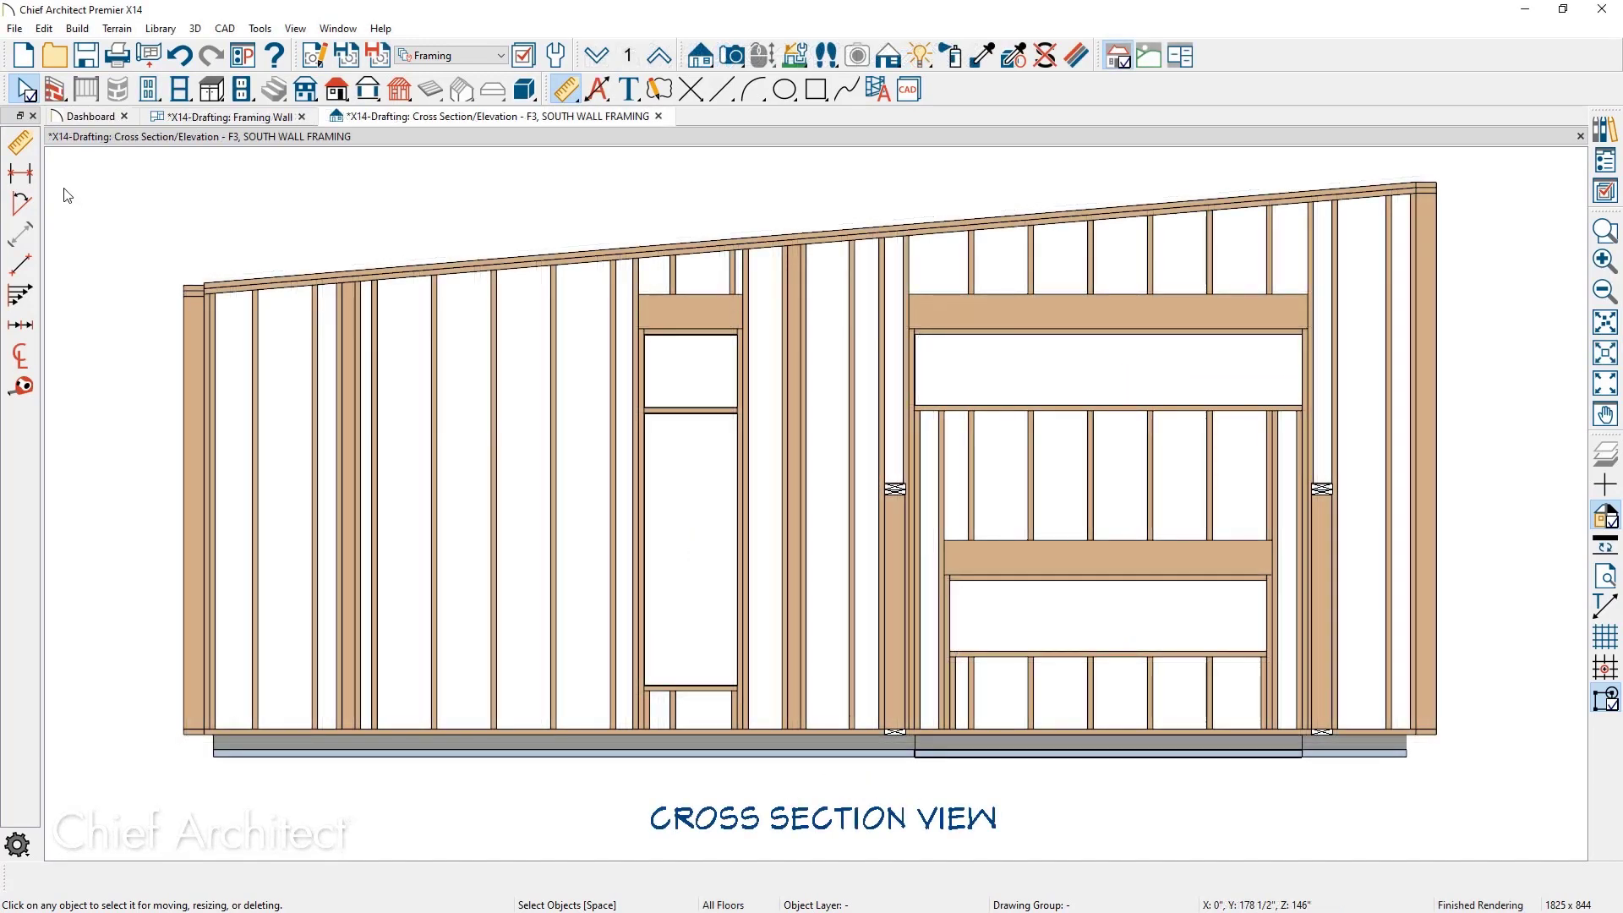
Step: Draw an end-to-end dimension across the large upper opening in the framing section
{"action": "left_click", "coordinate": [33, 177]}
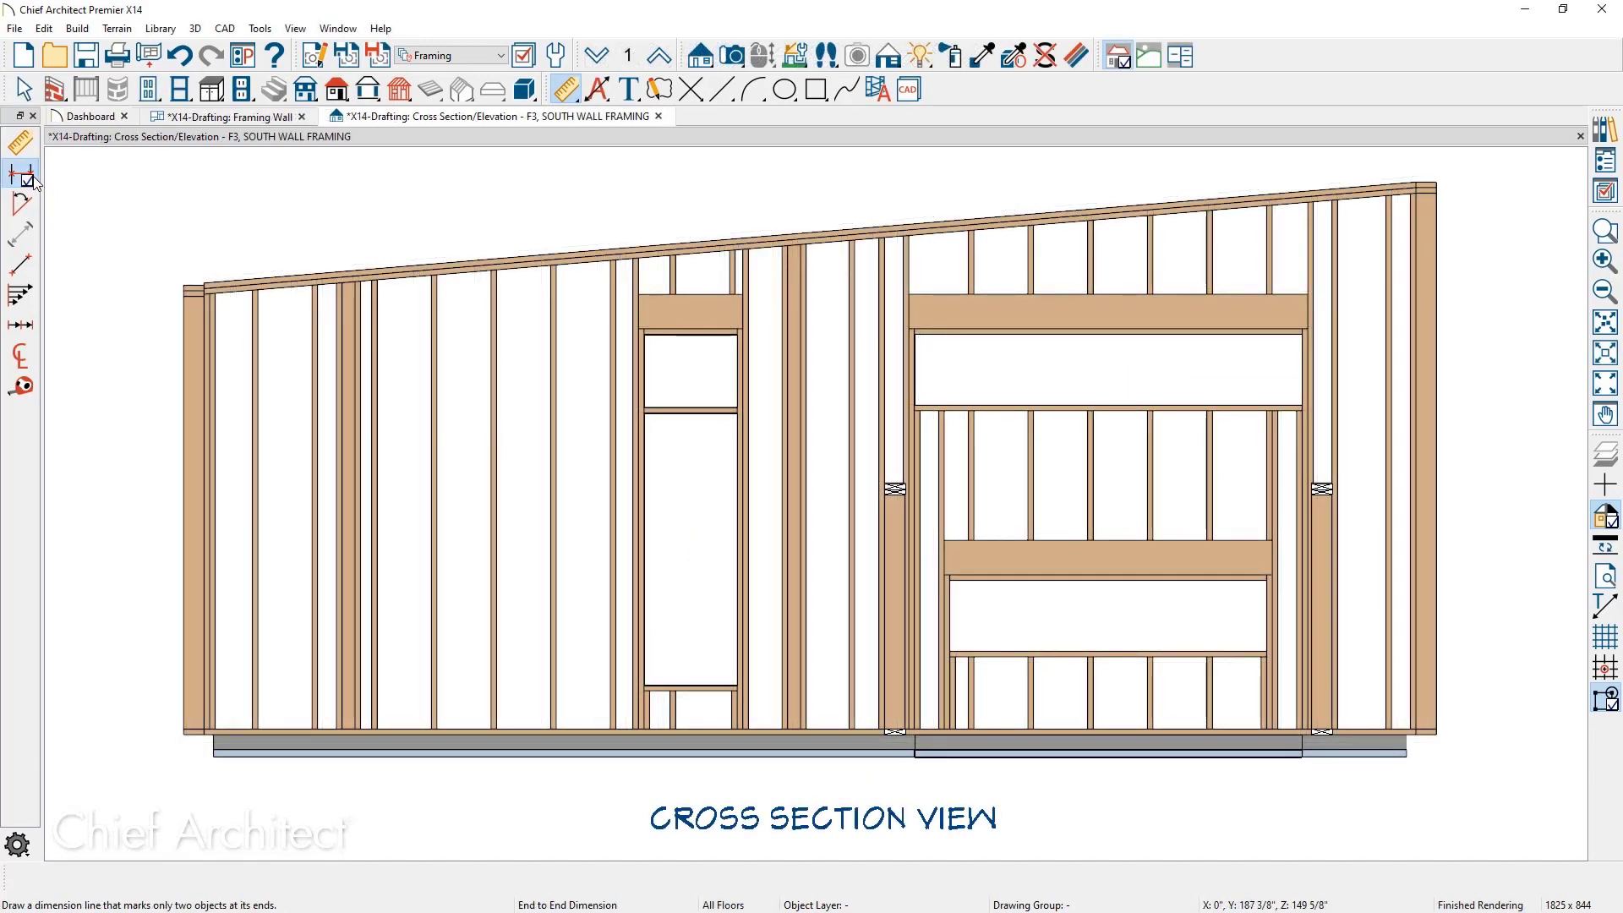
{"action": "left_click_drag", "start_coordinate": [737, 335], "coordinate": [1286, 404]}
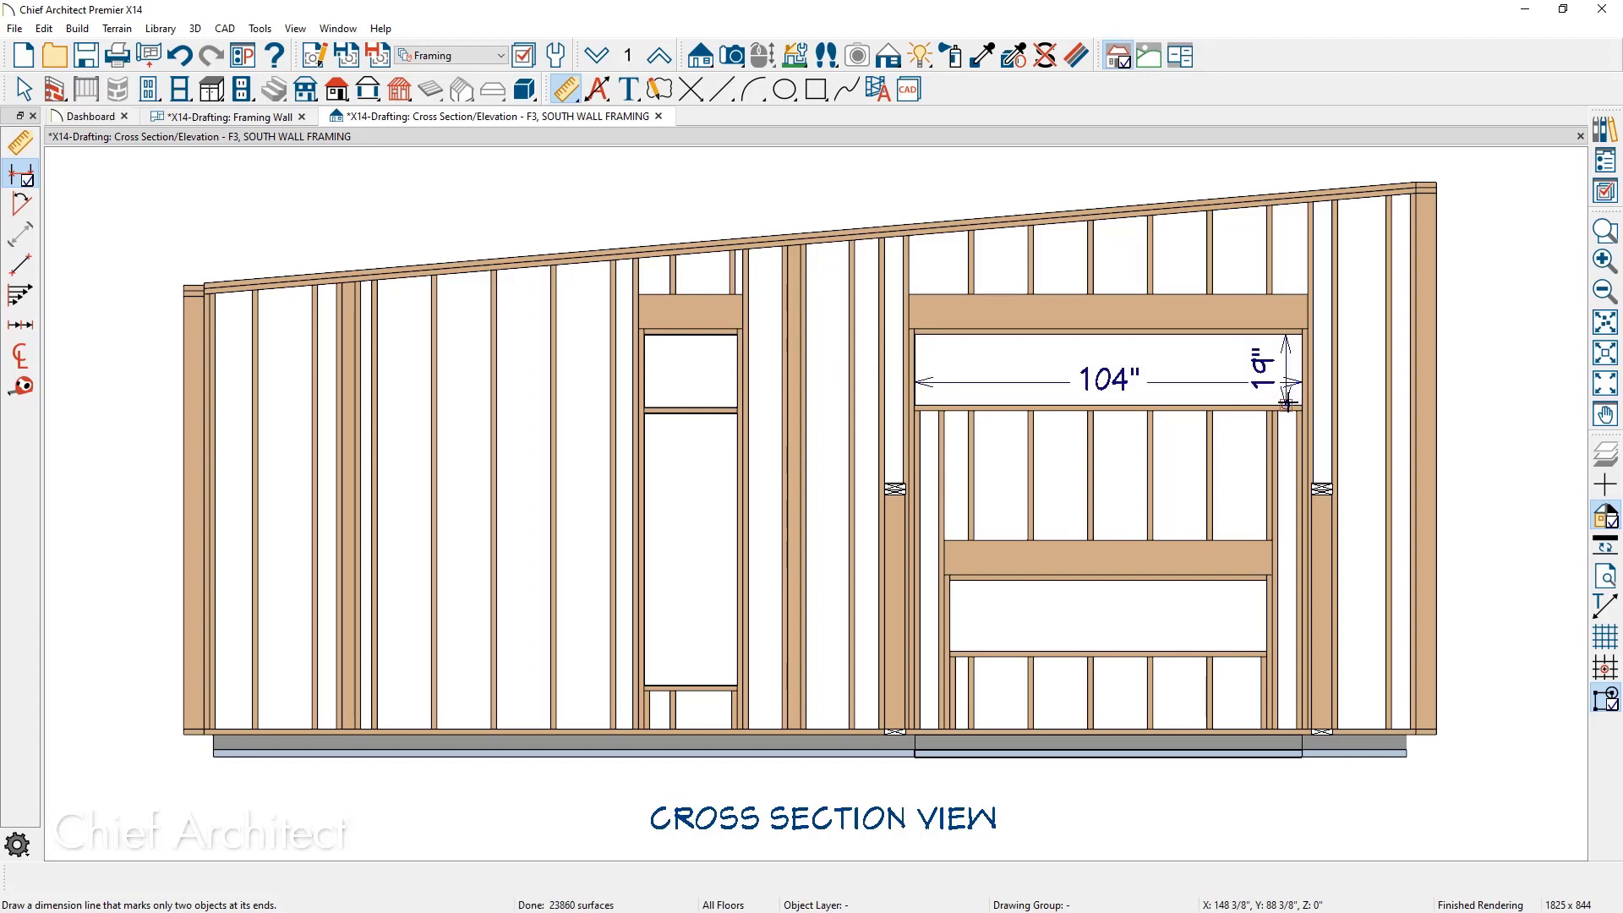
{"action": "key", "text": "space"}
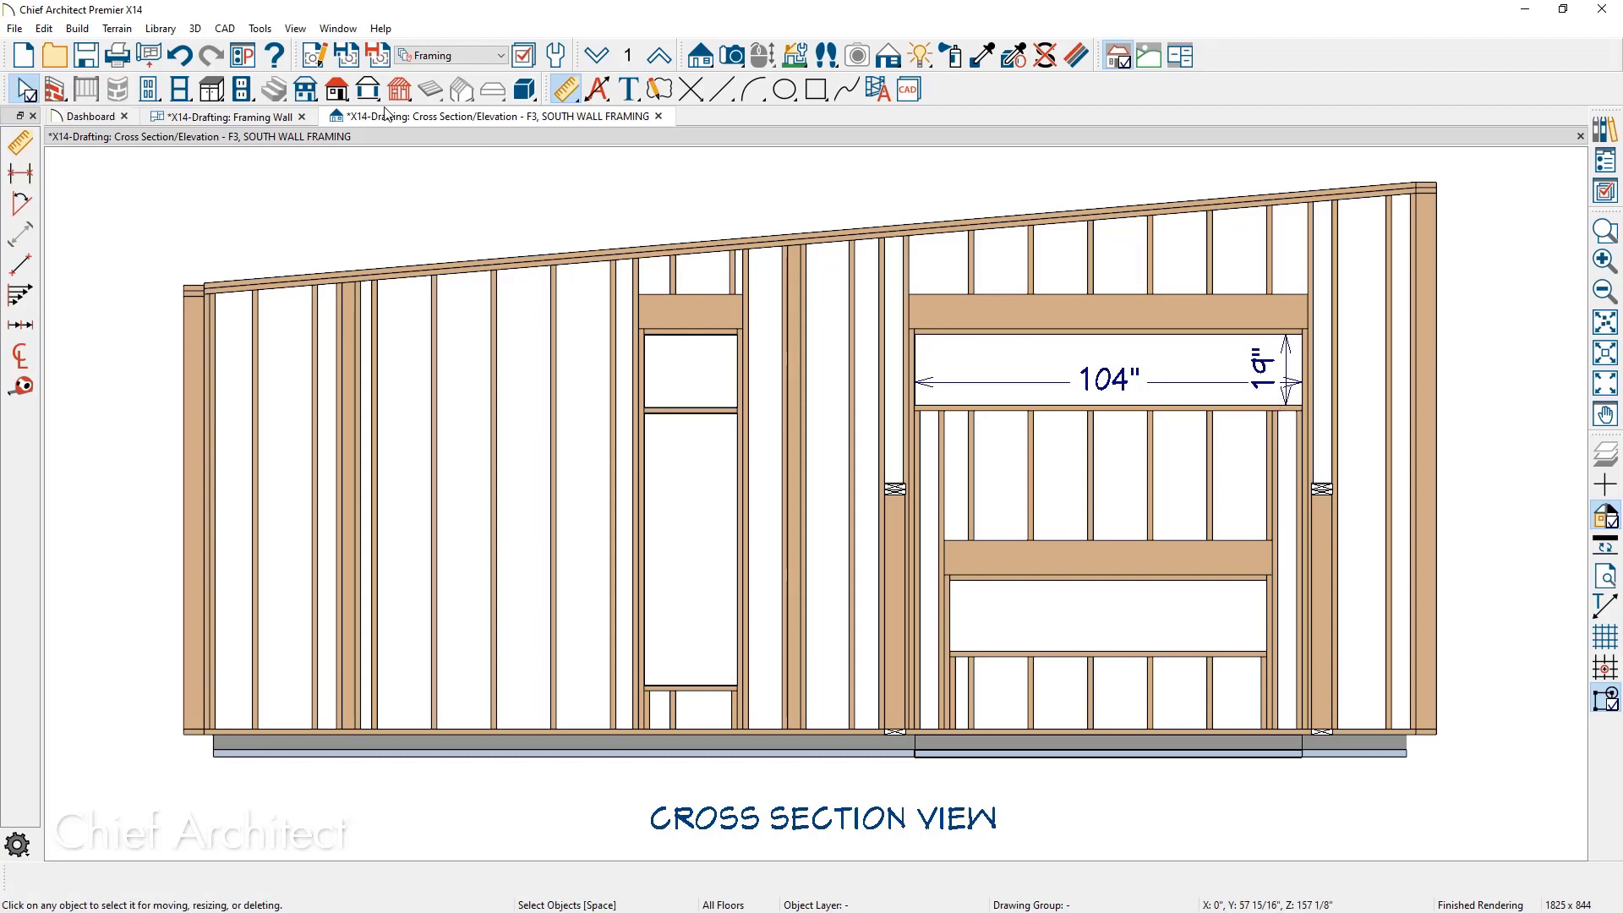
Step: Switch the section's framing defaults from Single Side to Sides, then dimension the four 16" stud spacings
{"action": "left_click", "coordinate": [321, 54]}
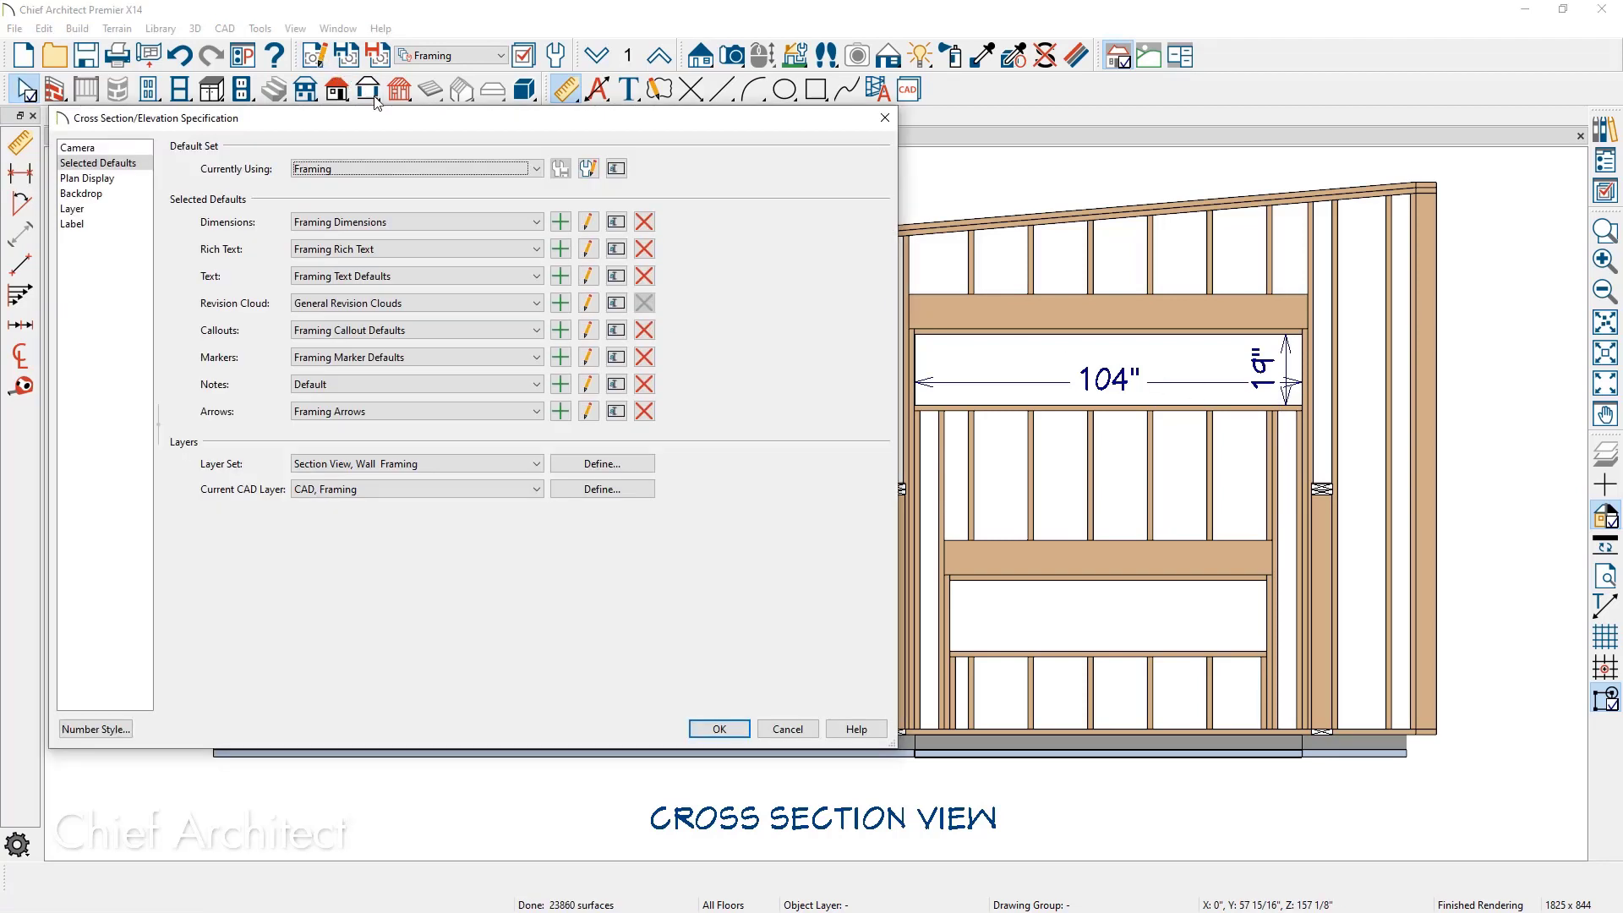
{"action": "left_click", "coordinate": [588, 222]}
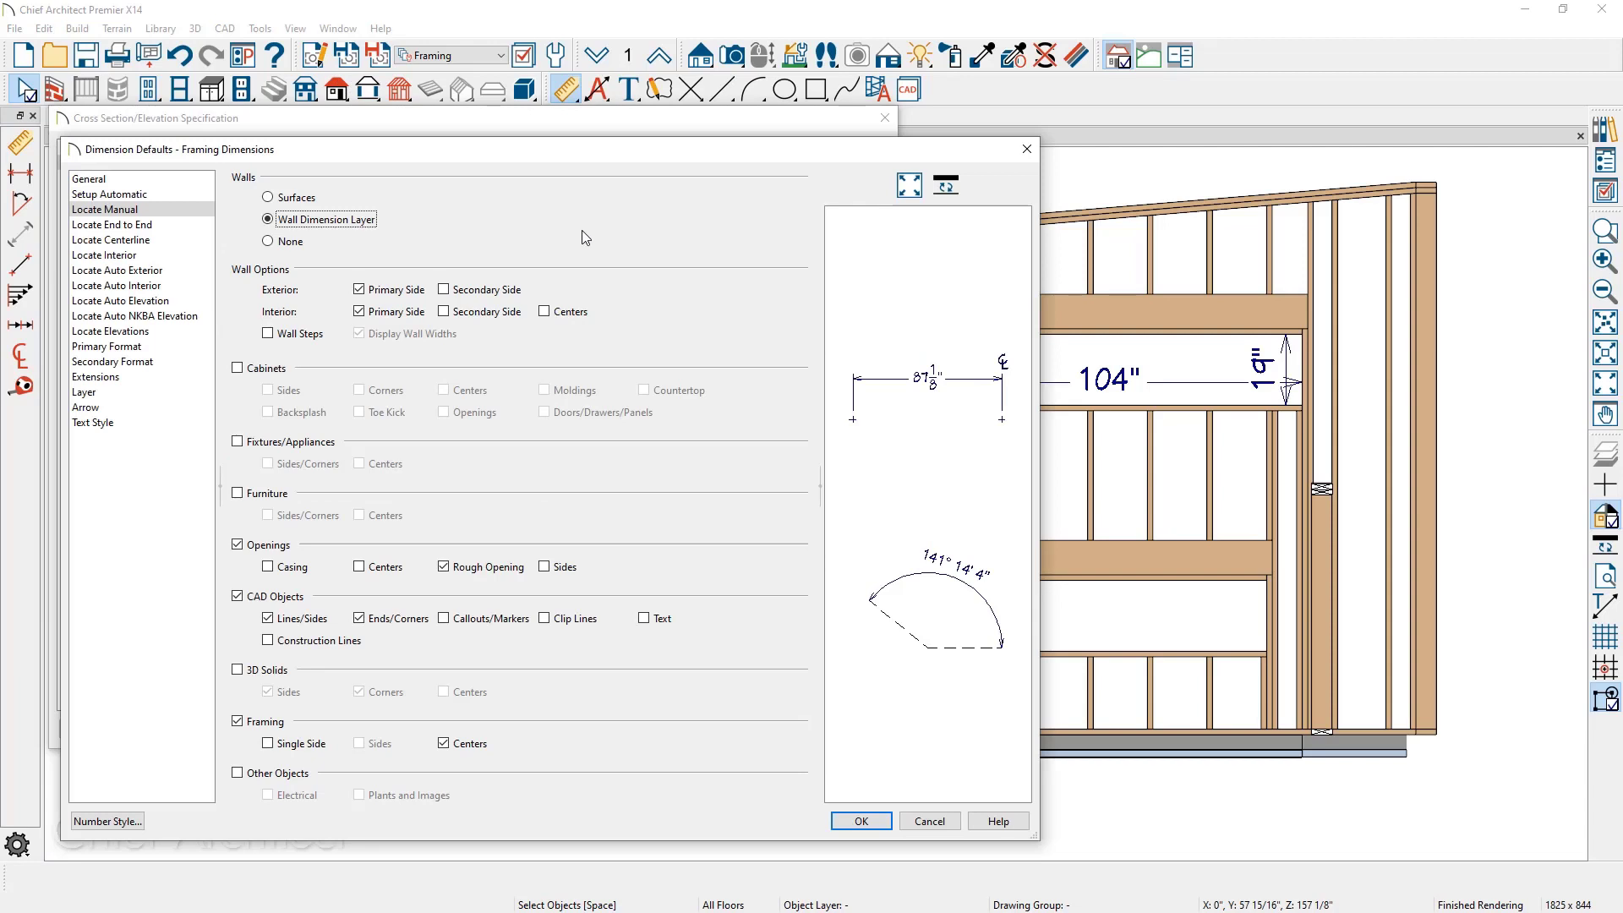
{"action": "left_click", "coordinate": [272, 746]}
{"action": "left_click", "coordinate": [361, 746]}
{"action": "left_click", "coordinate": [269, 744]}
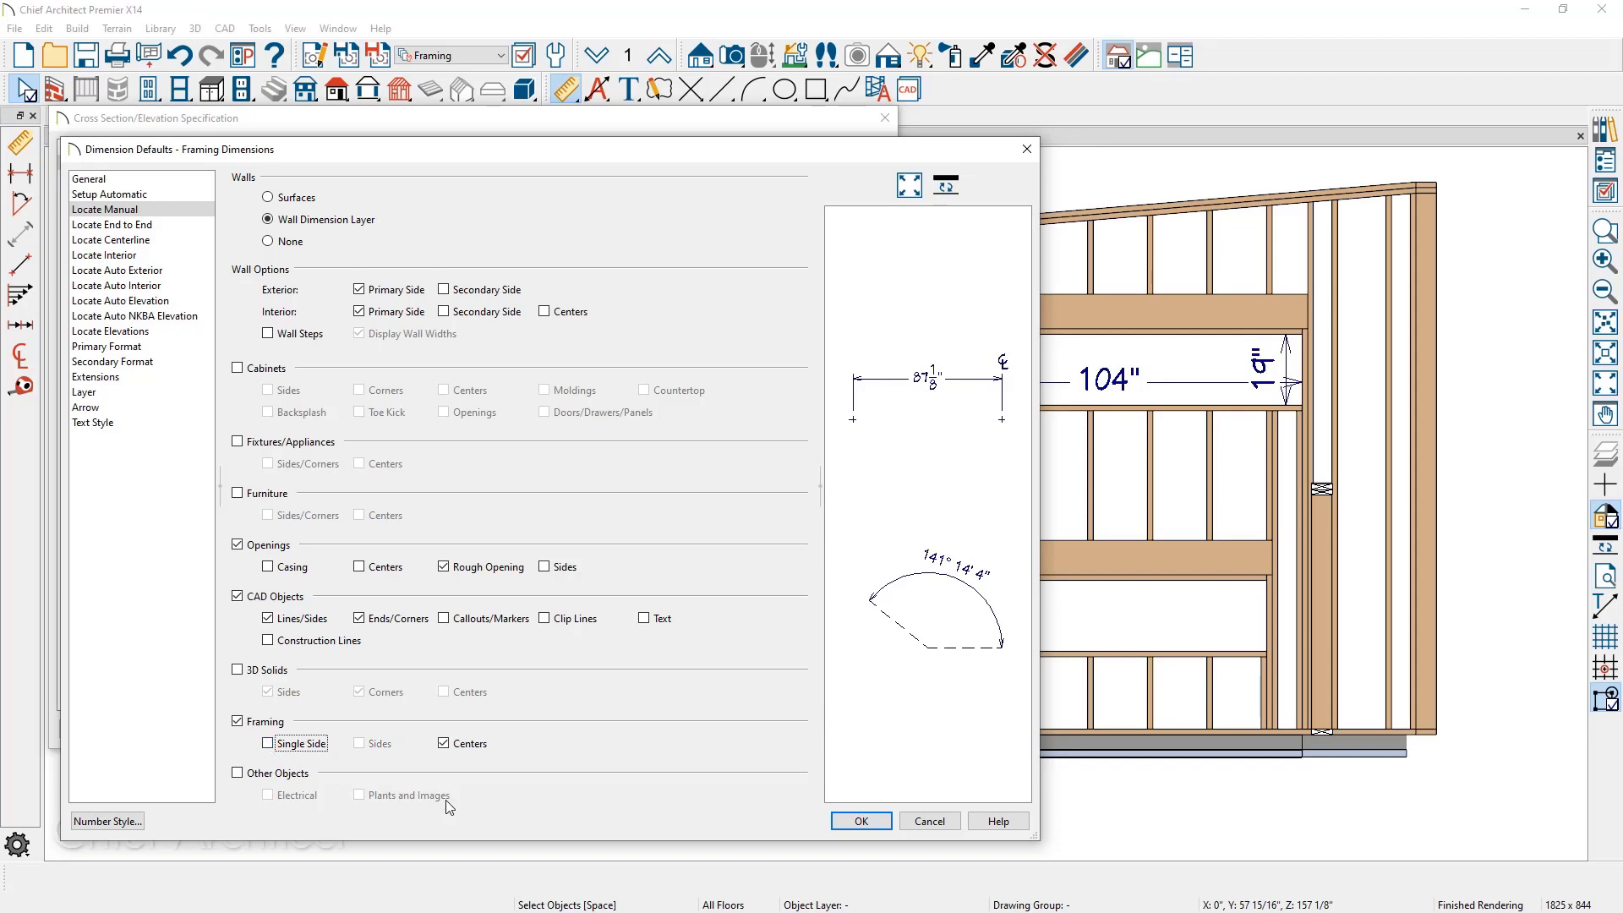
{"action": "left_click", "coordinate": [860, 821]}
{"action": "left_click", "coordinate": [20, 142]}
{"action": "left_click_drag", "start_coordinate": [377, 471], "coordinate": [610, 473]}
Step: Close the cross section and dimension the Framing Wall plan studs at eight 16" spacings
{"action": "key", "text": "ctrl+w"}
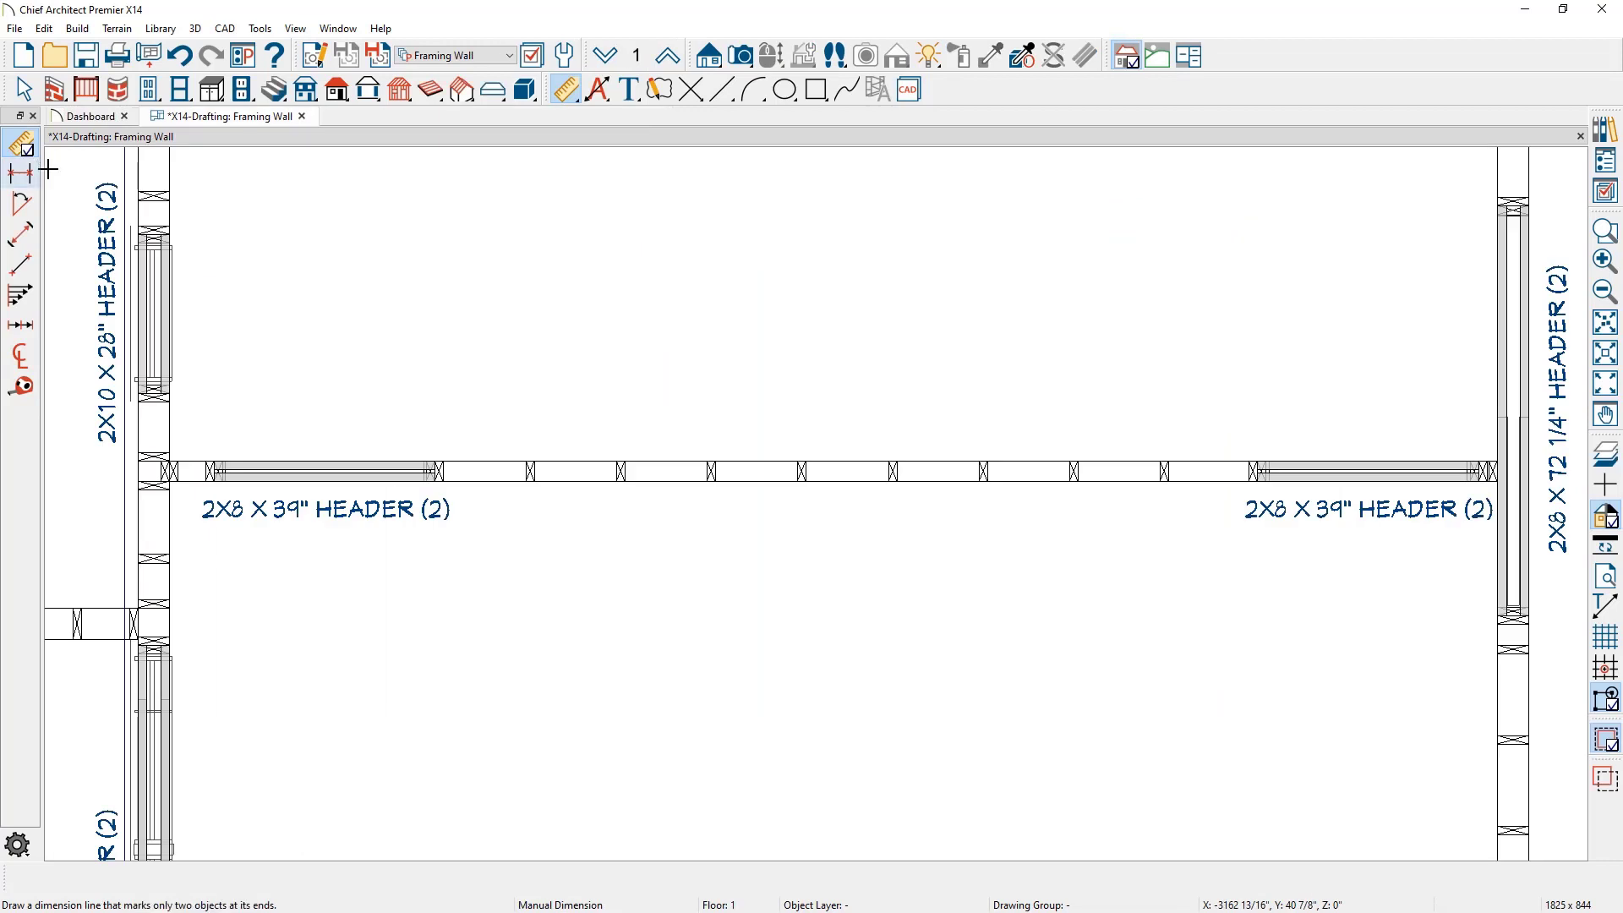
{"action": "left_click_drag", "start_coordinate": [438, 439], "coordinate": [1249, 440]}
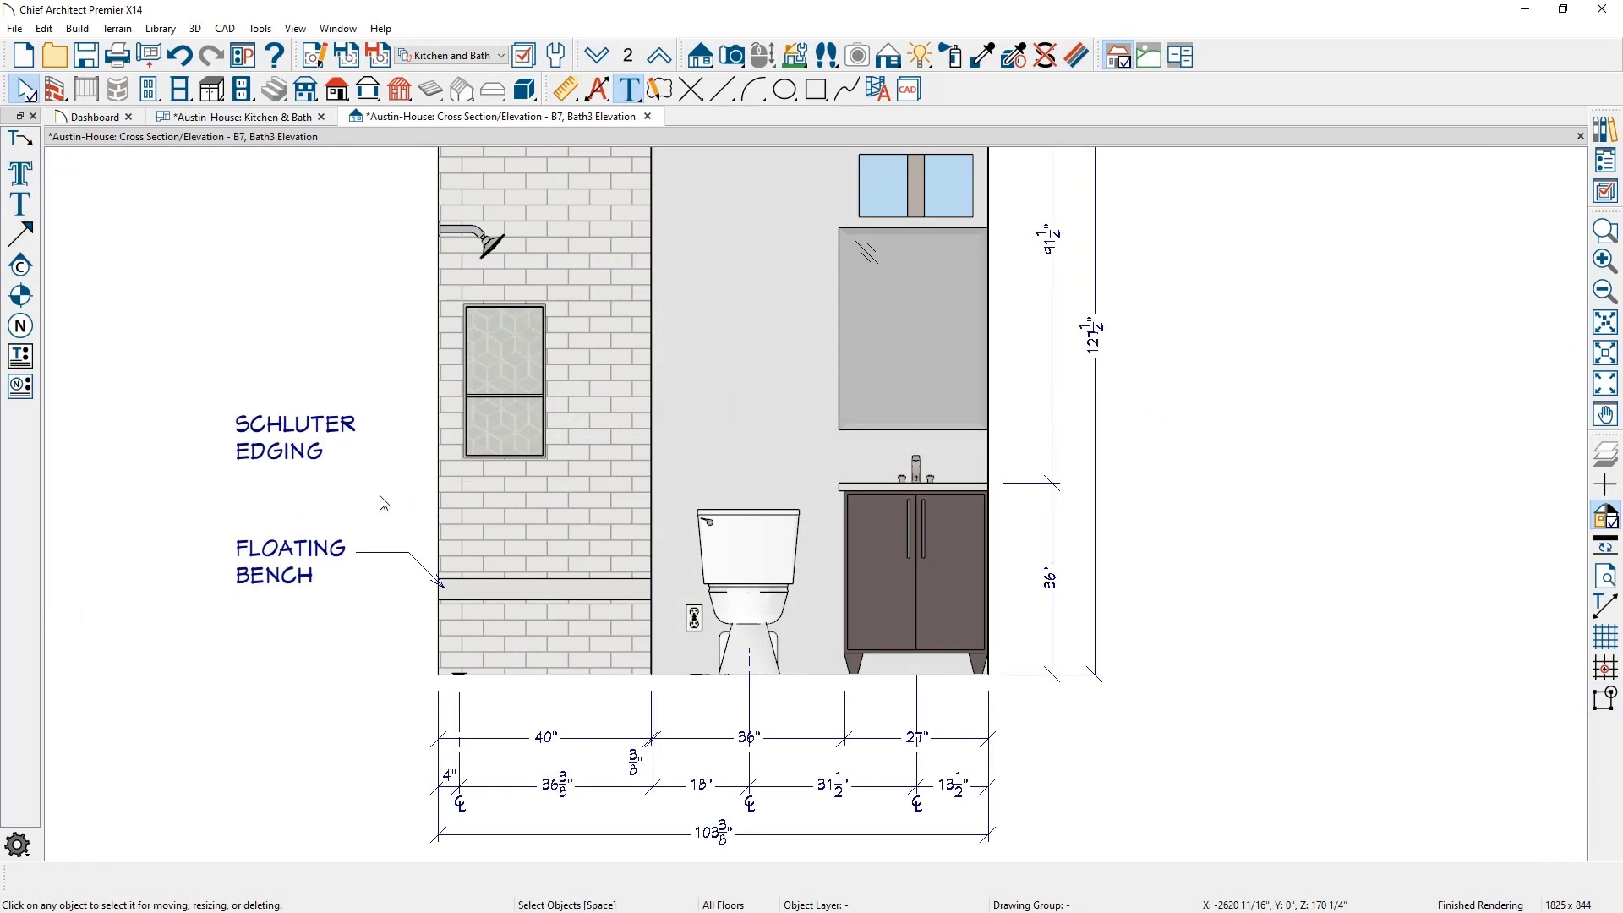
Step: Drag a leader arrow from the SCHLUTER EDGING note to the tiled shower wall
{"action": "left_click", "coordinate": [369, 441]}
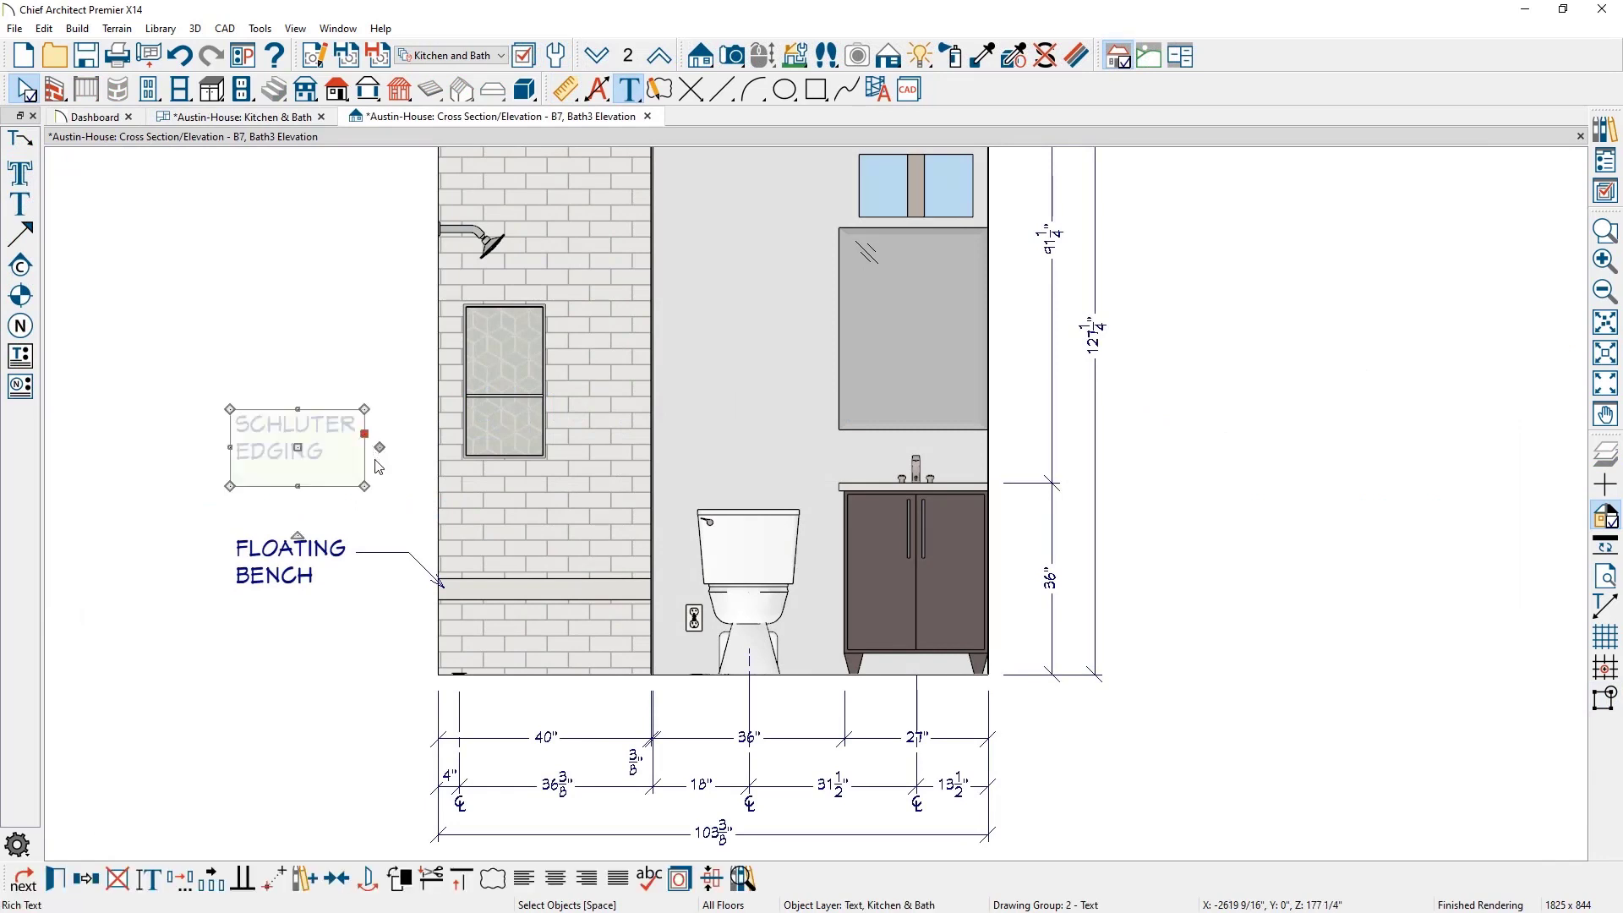
{"action": "left_click_drag", "start_coordinate": [379, 447], "coordinate": [465, 425]}
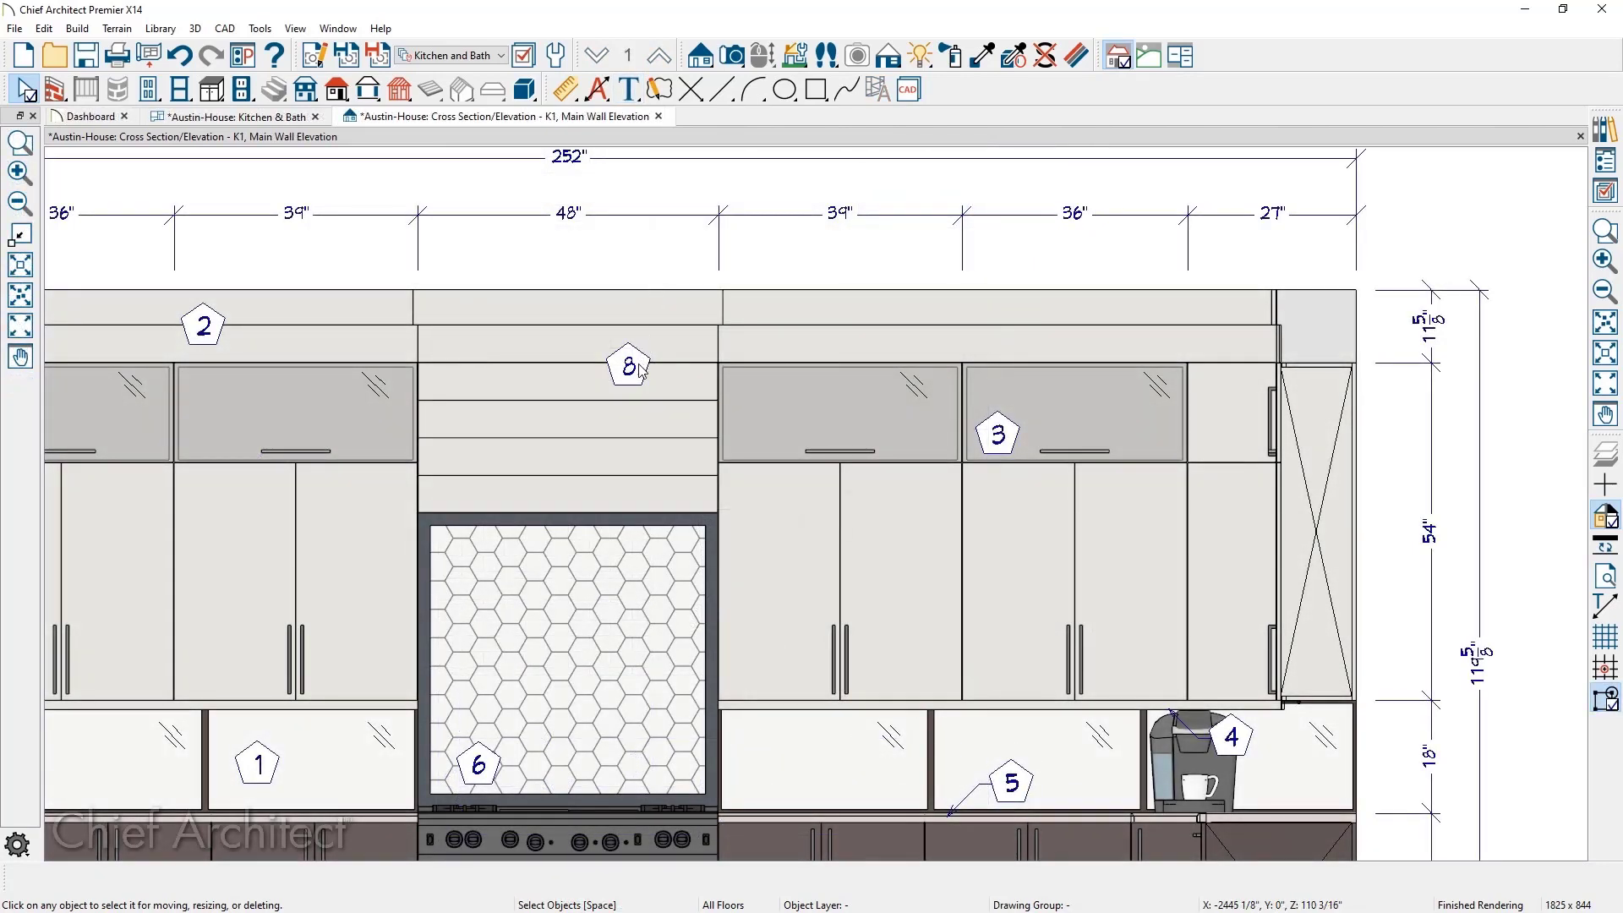
Step: Rotate marker 8 above the range hood to 45° and set its Text Angle to Automatic
{"action": "left_click", "coordinate": [639, 370]}
{"action": "left_click_drag", "start_coordinate": [662, 350], "coordinate": [662, 339]}
{"action": "double_click", "coordinate": [661, 339]}
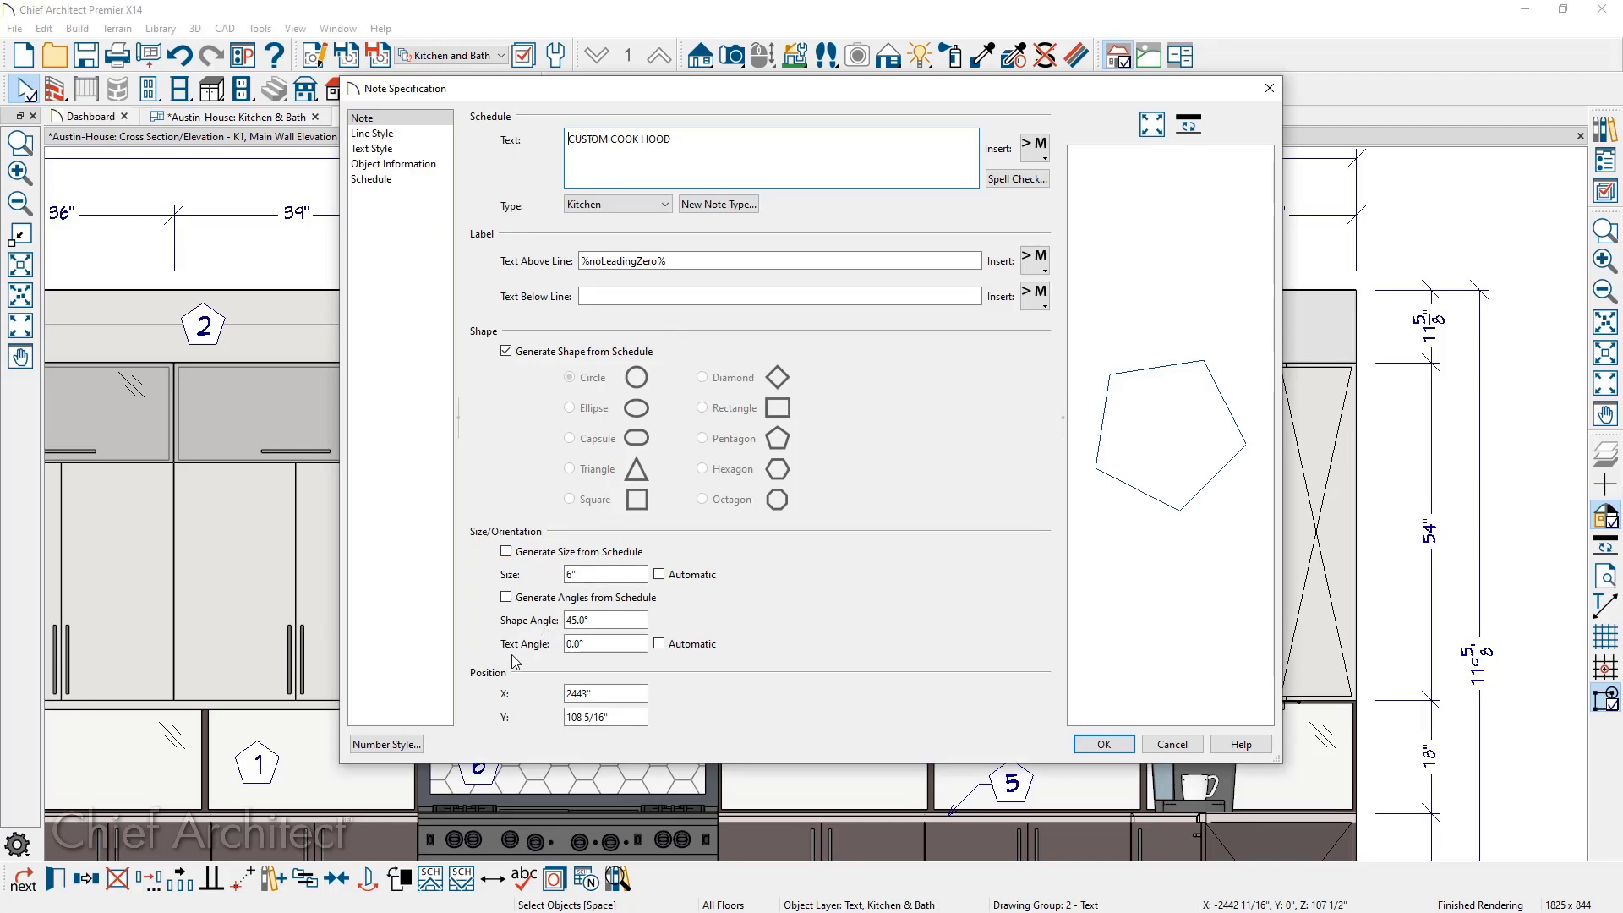
{"action": "left_click", "coordinate": [659, 645]}
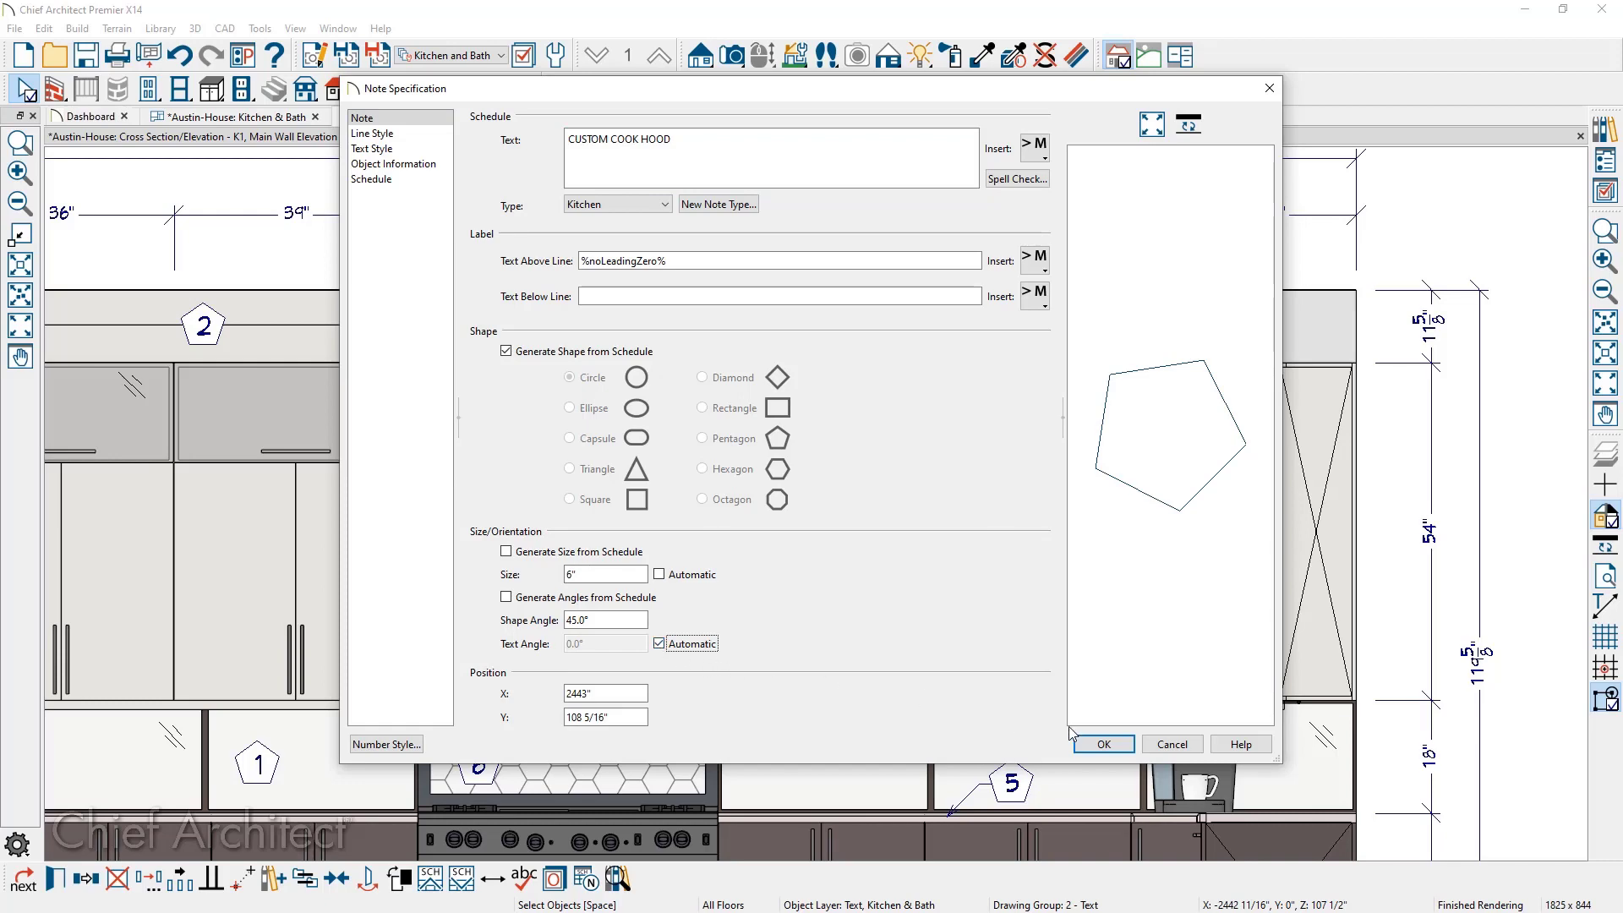
{"action": "left_click", "coordinate": [1101, 745]}
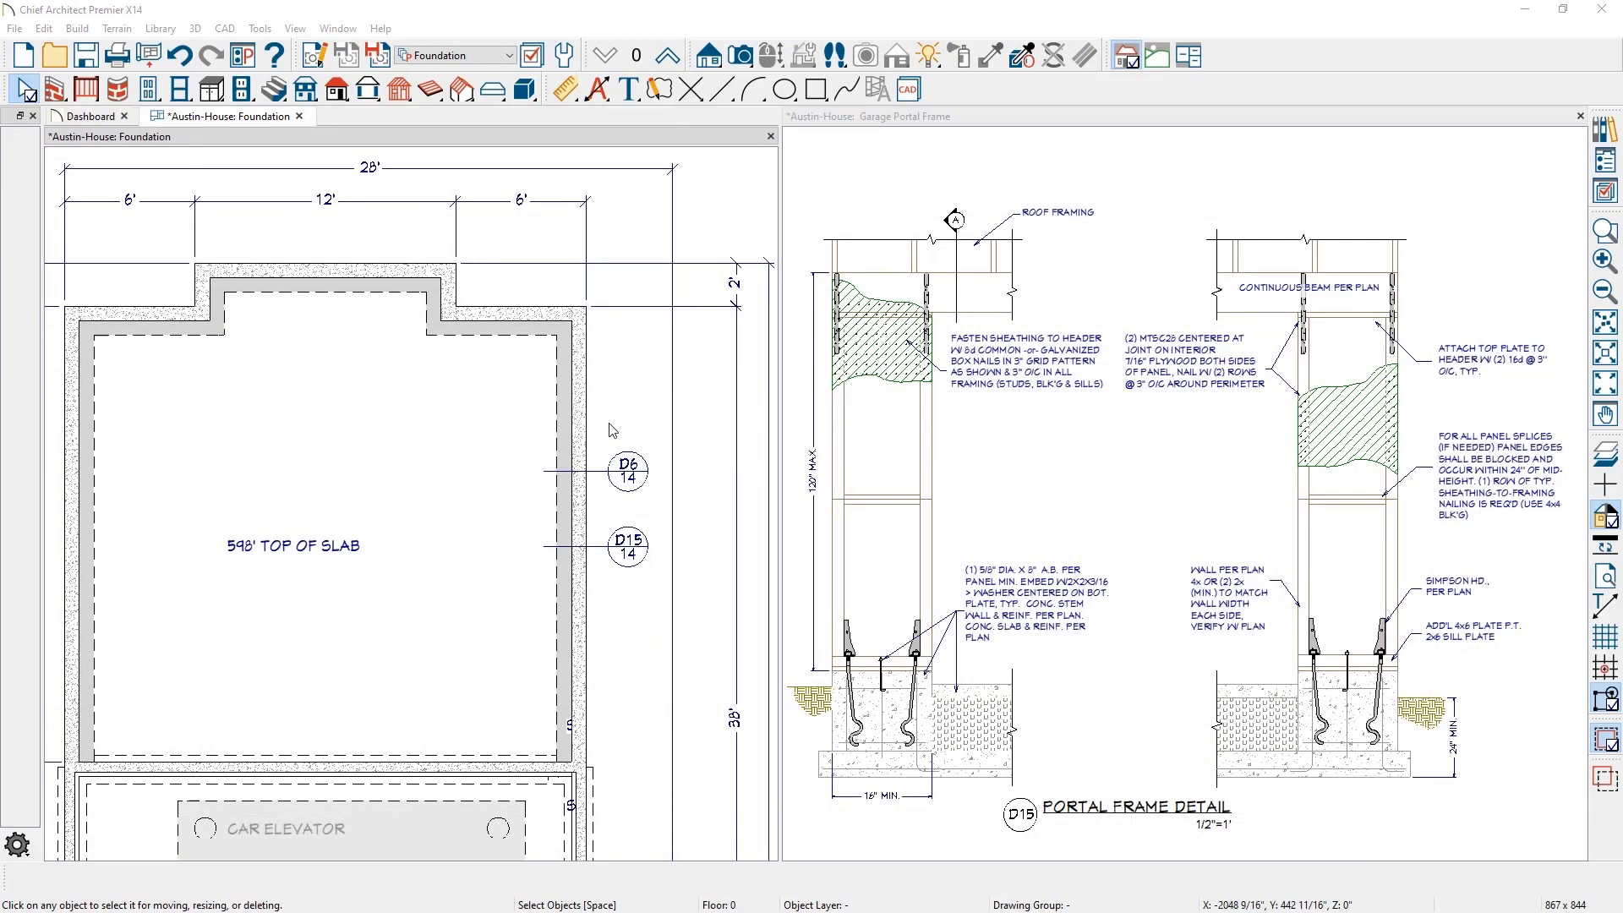
Step: Link the foundation callout to the Garage Portal Frame CAD detail, then open that detail
{"action": "left_click", "coordinate": [629, 471]}
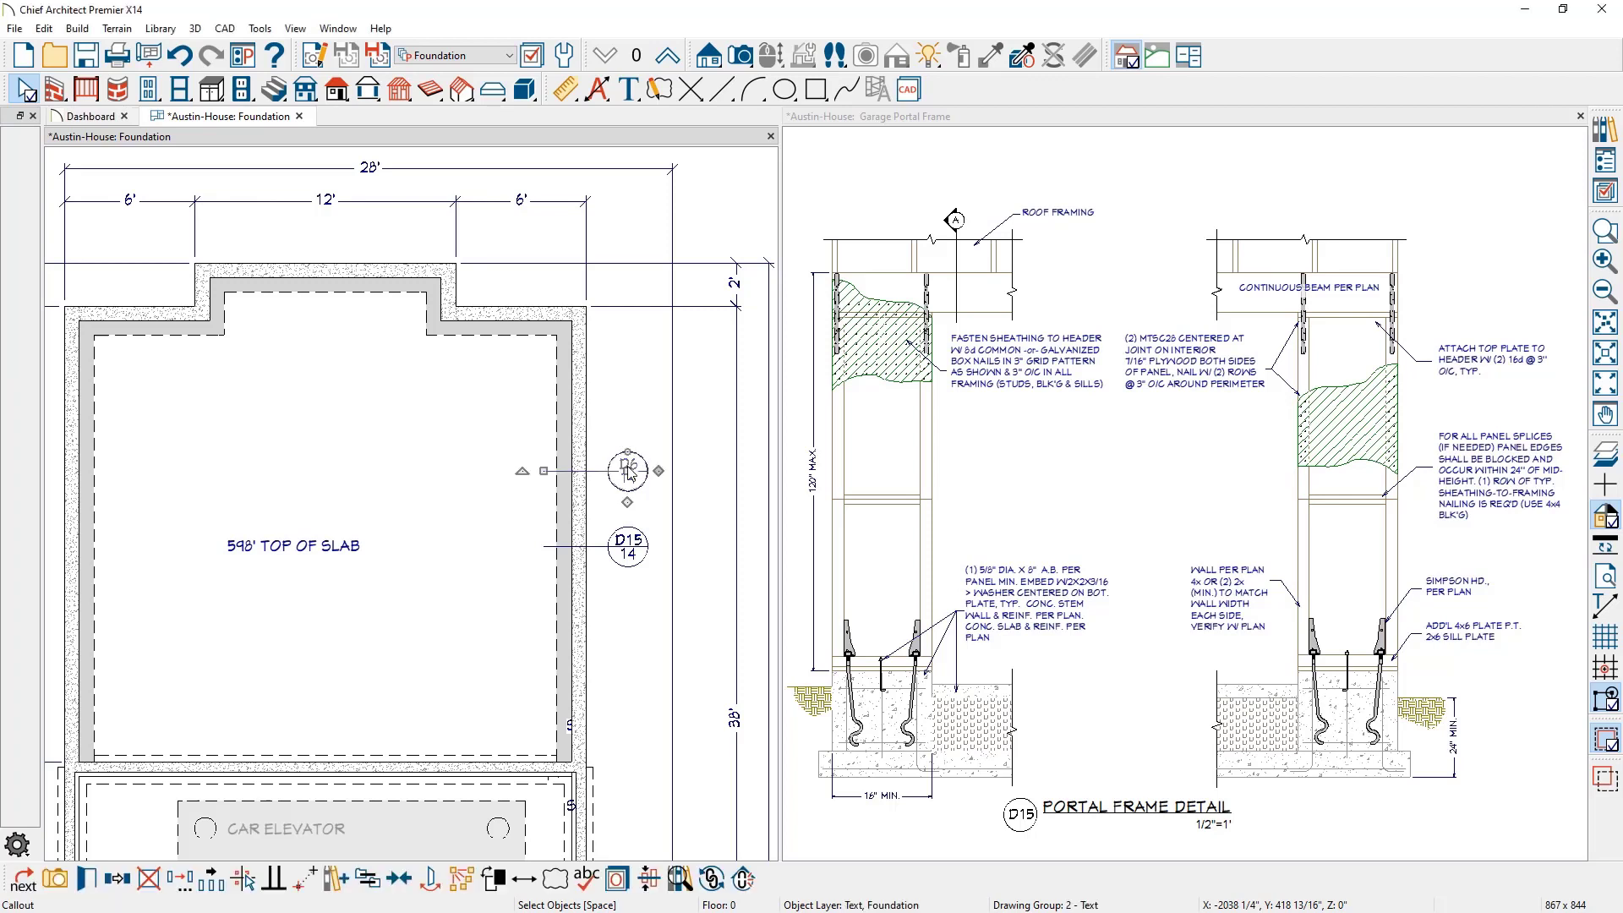
{"action": "double_click", "coordinate": [629, 471]}
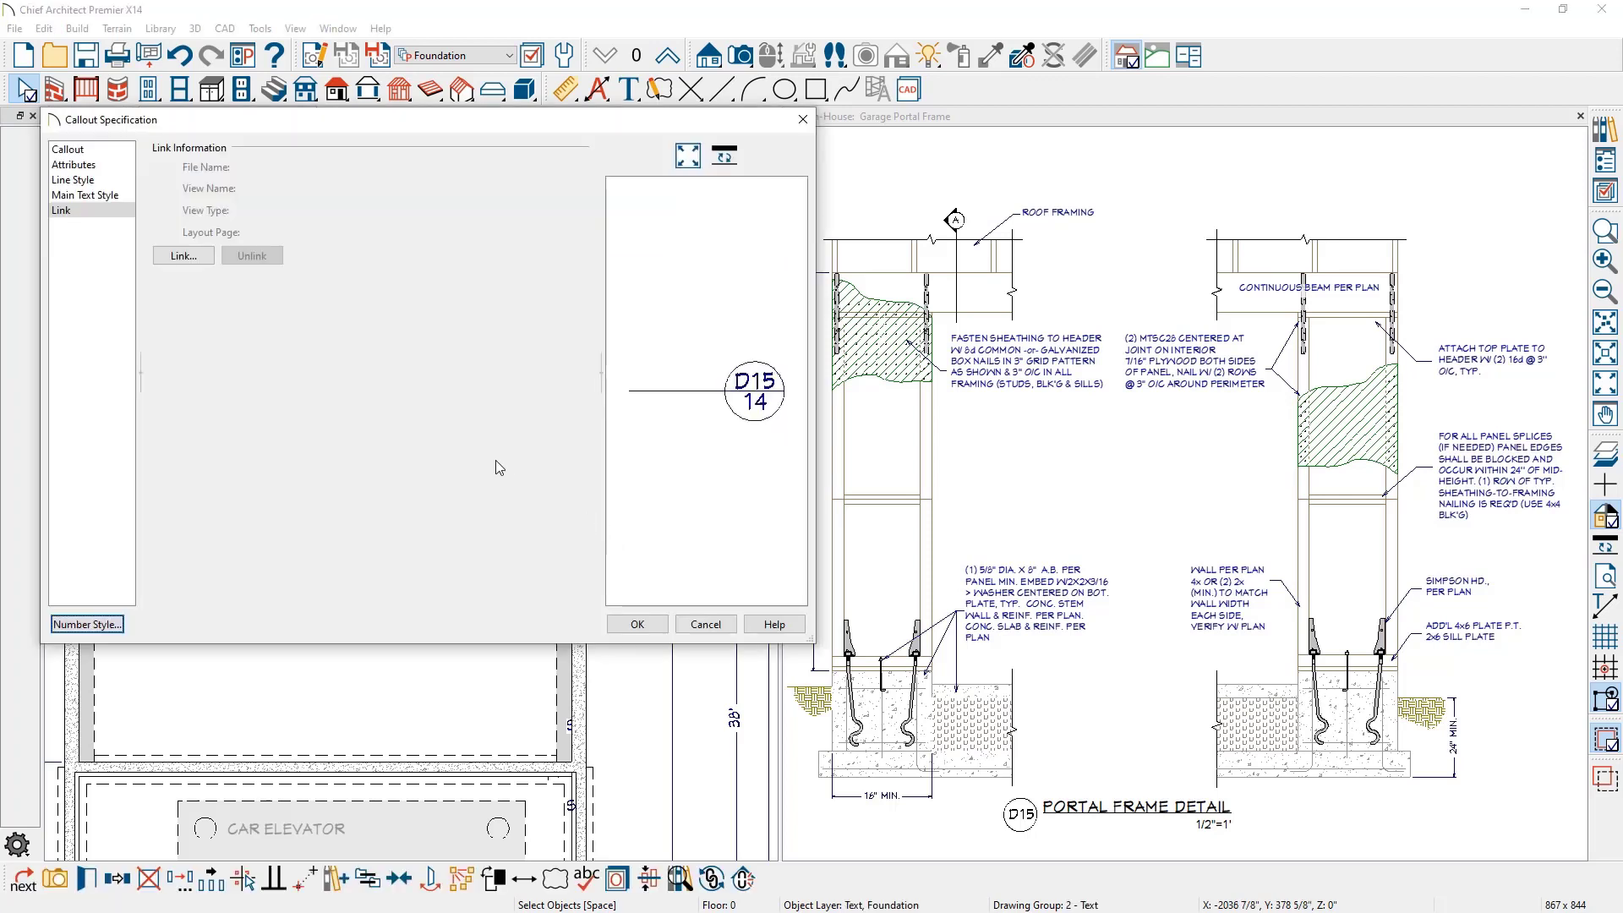
{"action": "left_click", "coordinate": [199, 262]}
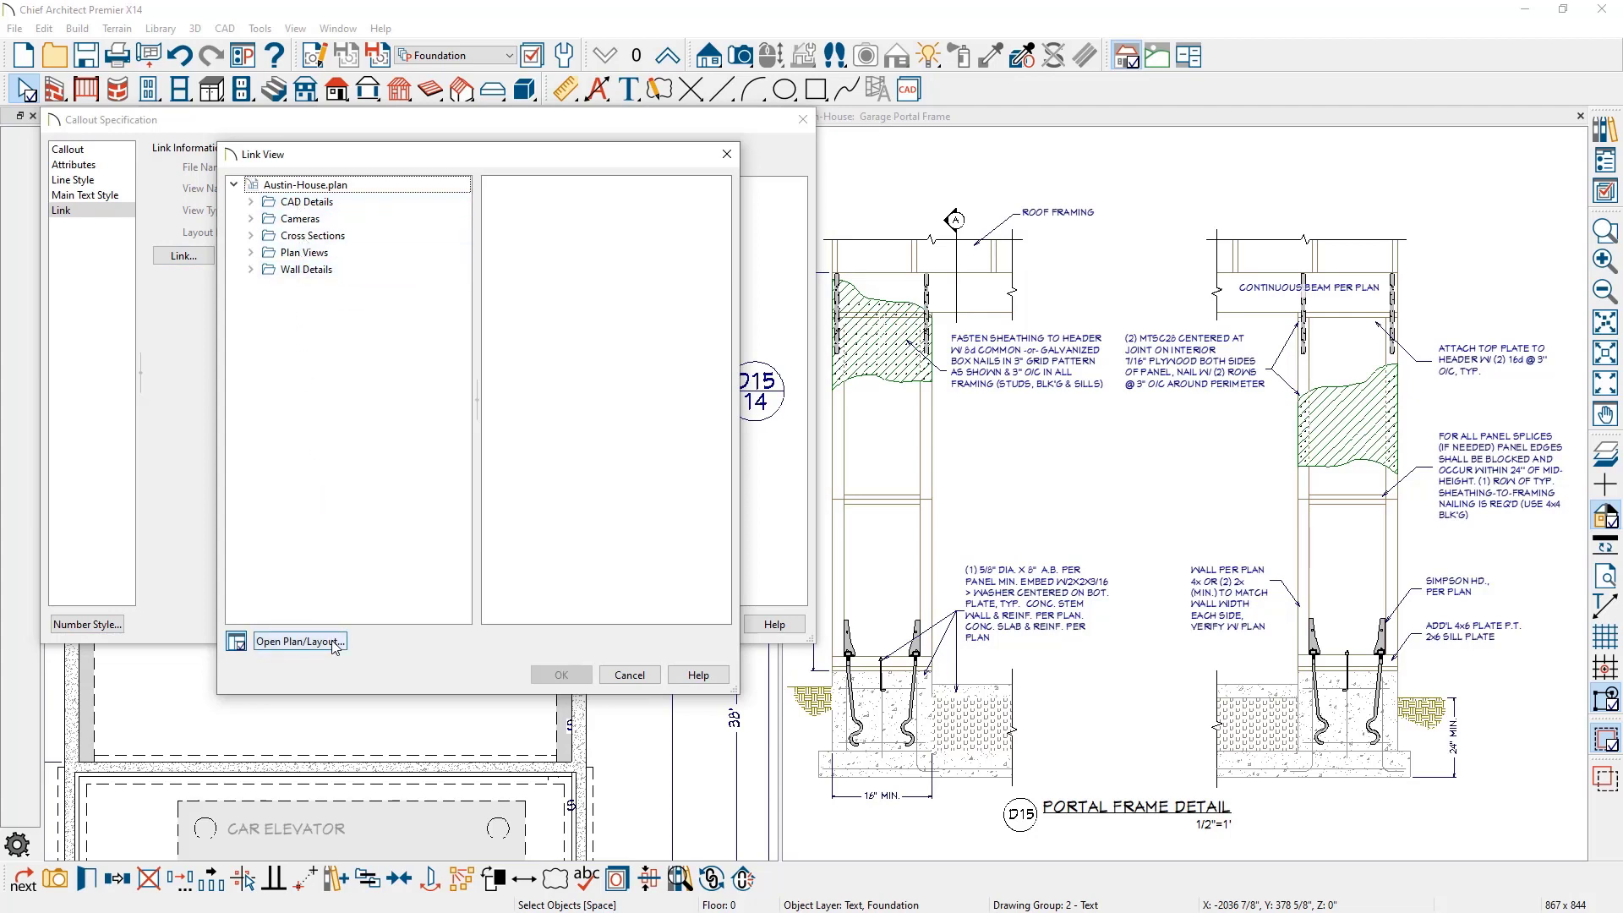
{"action": "left_click", "coordinate": [250, 202]}
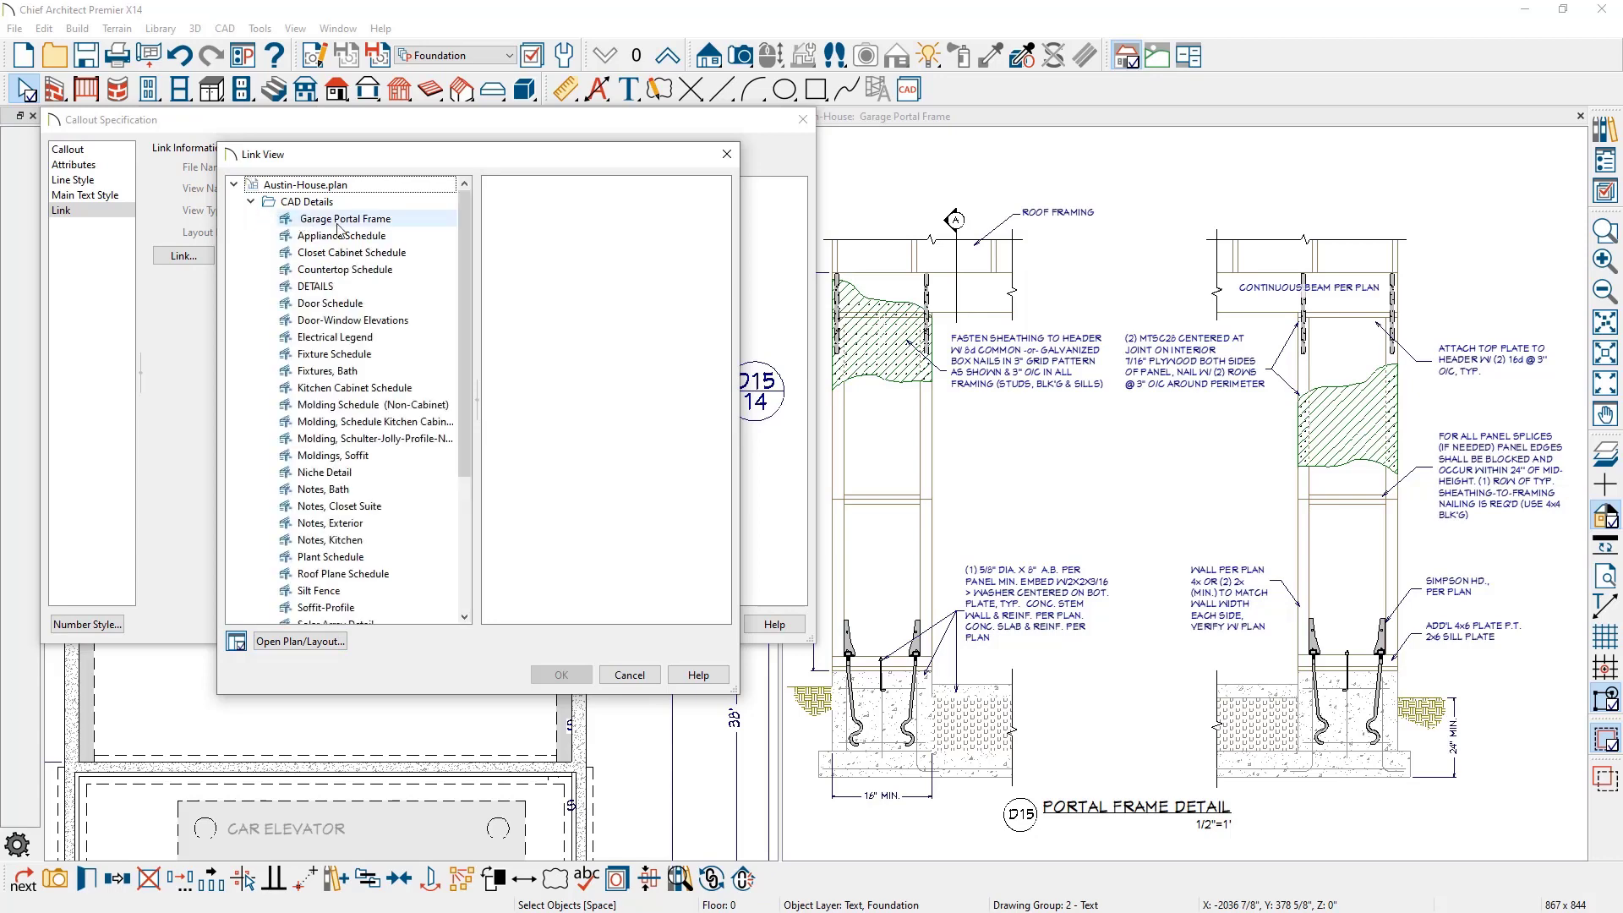
{"action": "left_click", "coordinate": [372, 219]}
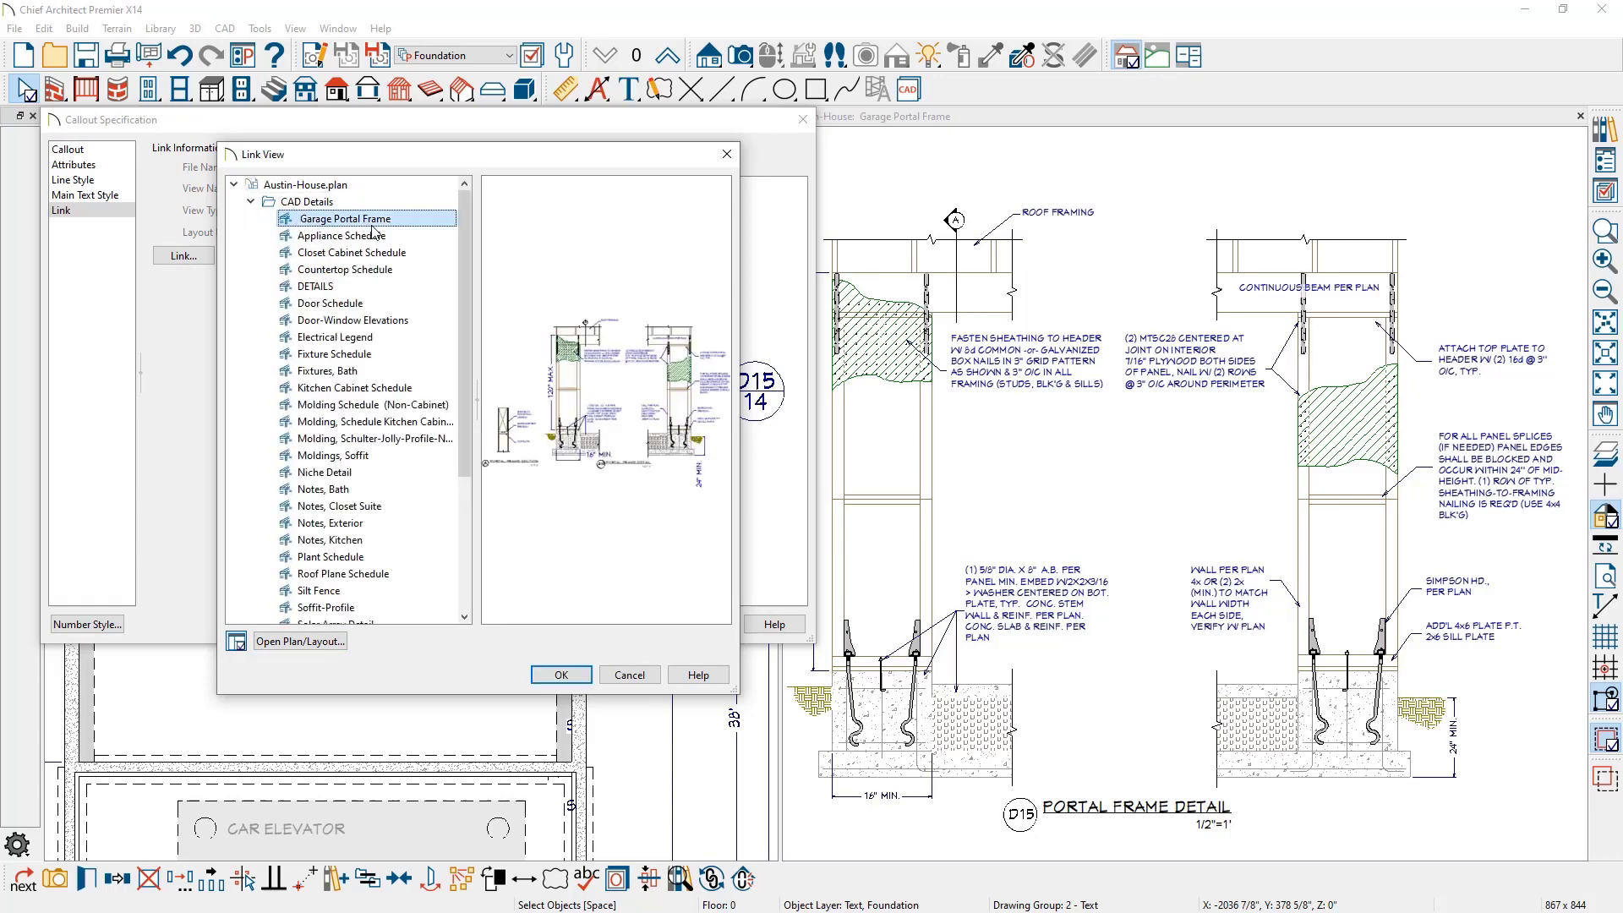
{"action": "left_click", "coordinate": [569, 674]}
{"action": "left_click", "coordinate": [632, 626]}
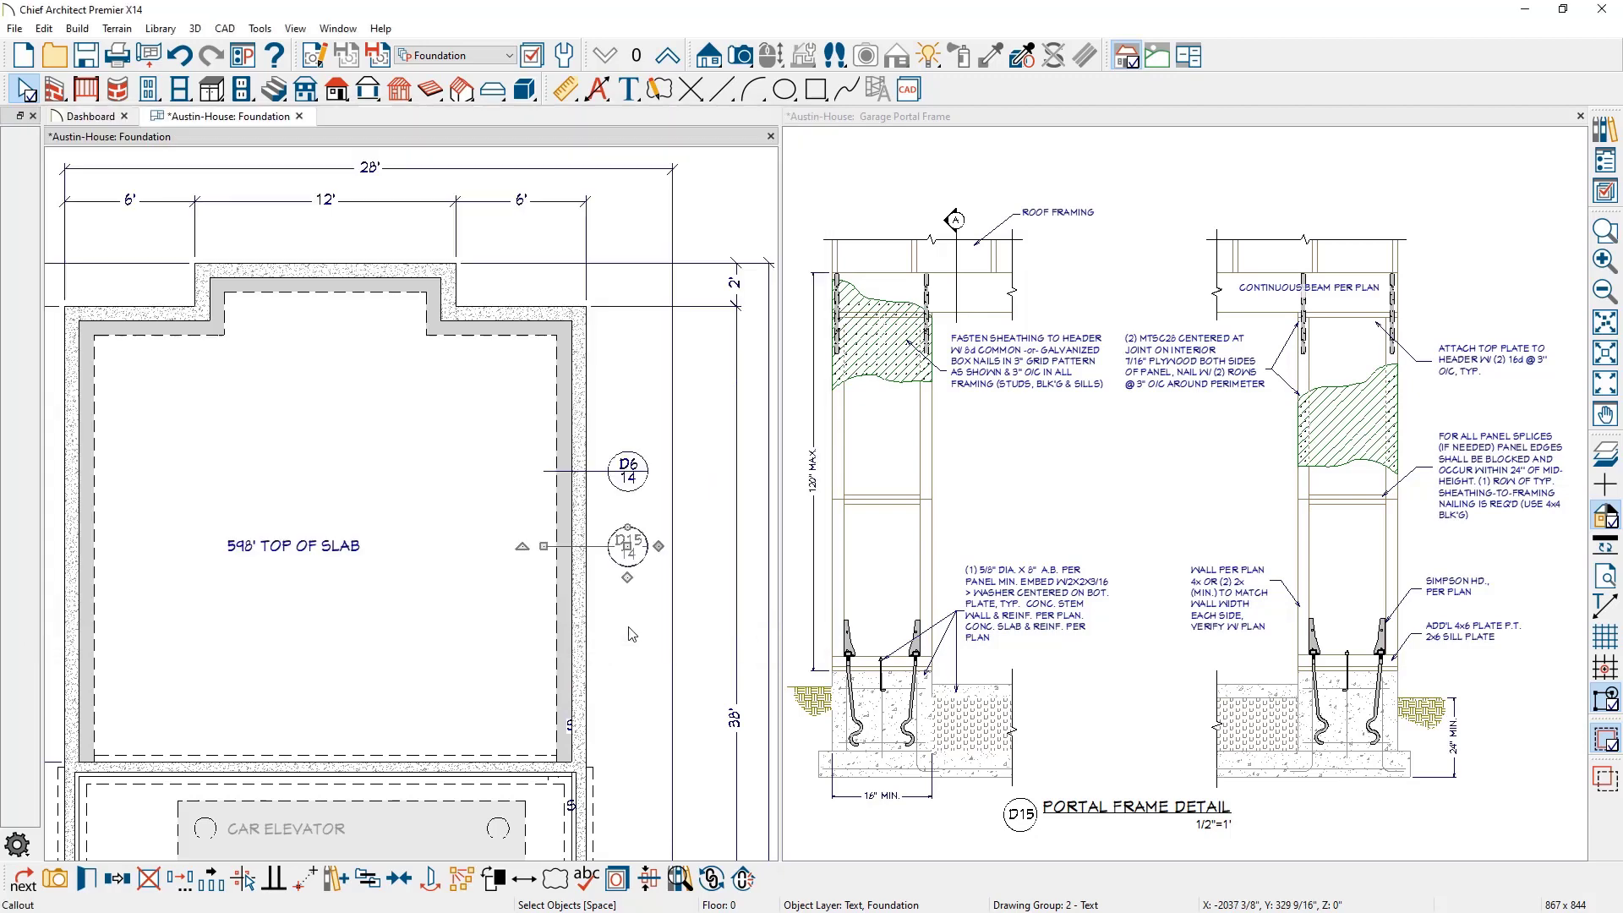
{"action": "double_click", "coordinate": [631, 565]}
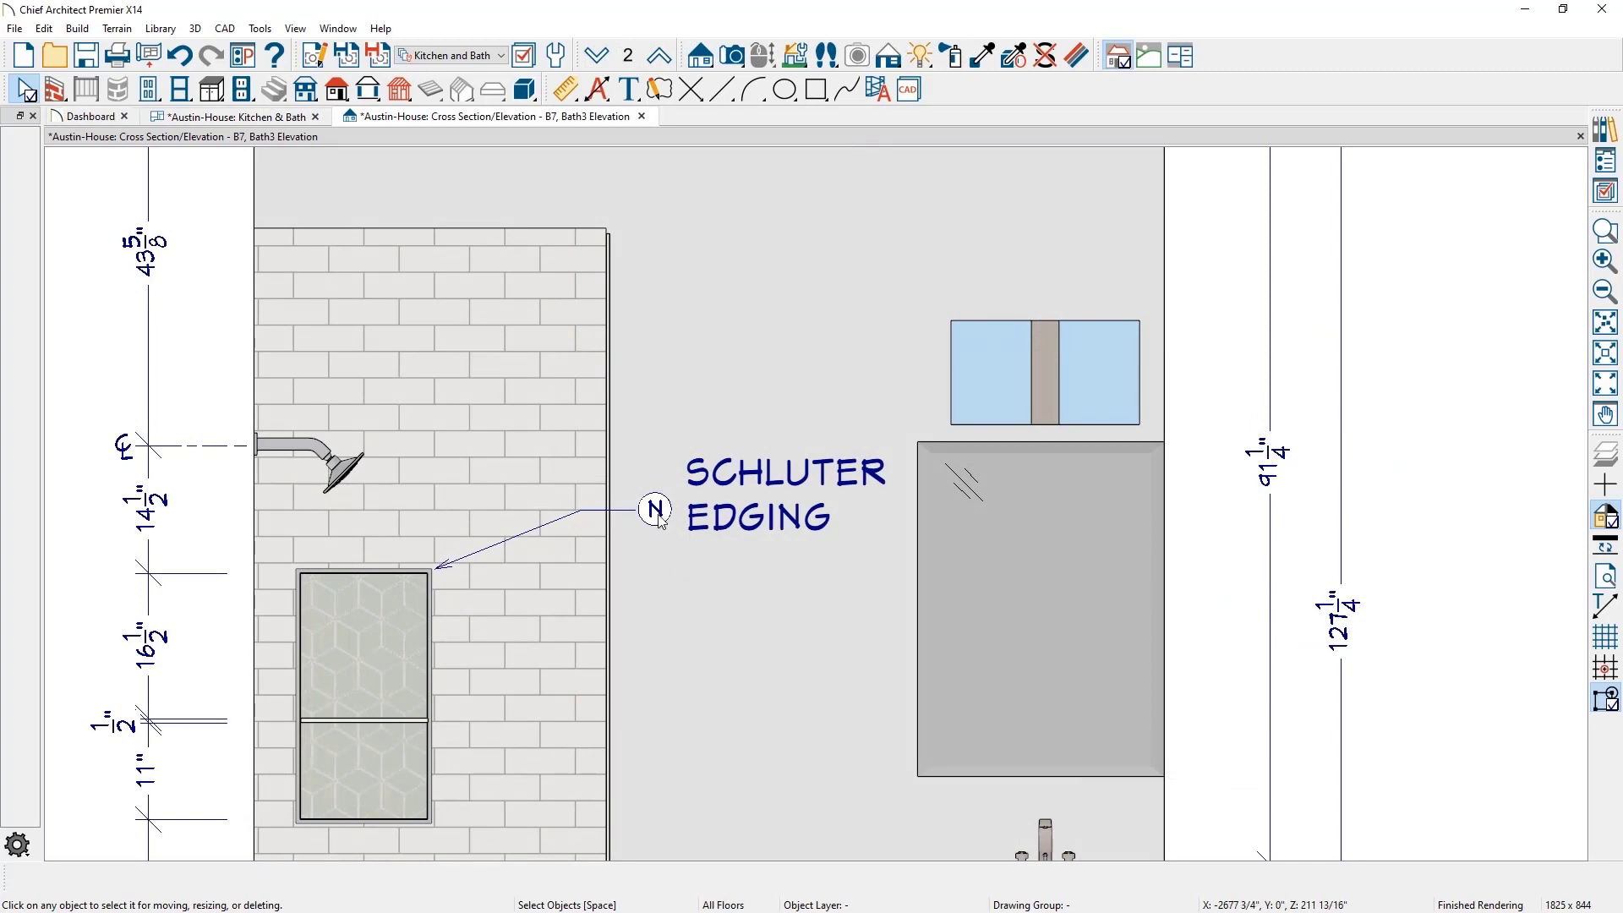
Step: Open the niche detail from the N callout, then the Wall Detail - 6 view from the F6 callout
{"action": "left_click", "coordinate": [657, 508]}
{"action": "double_click", "coordinate": [657, 508]}
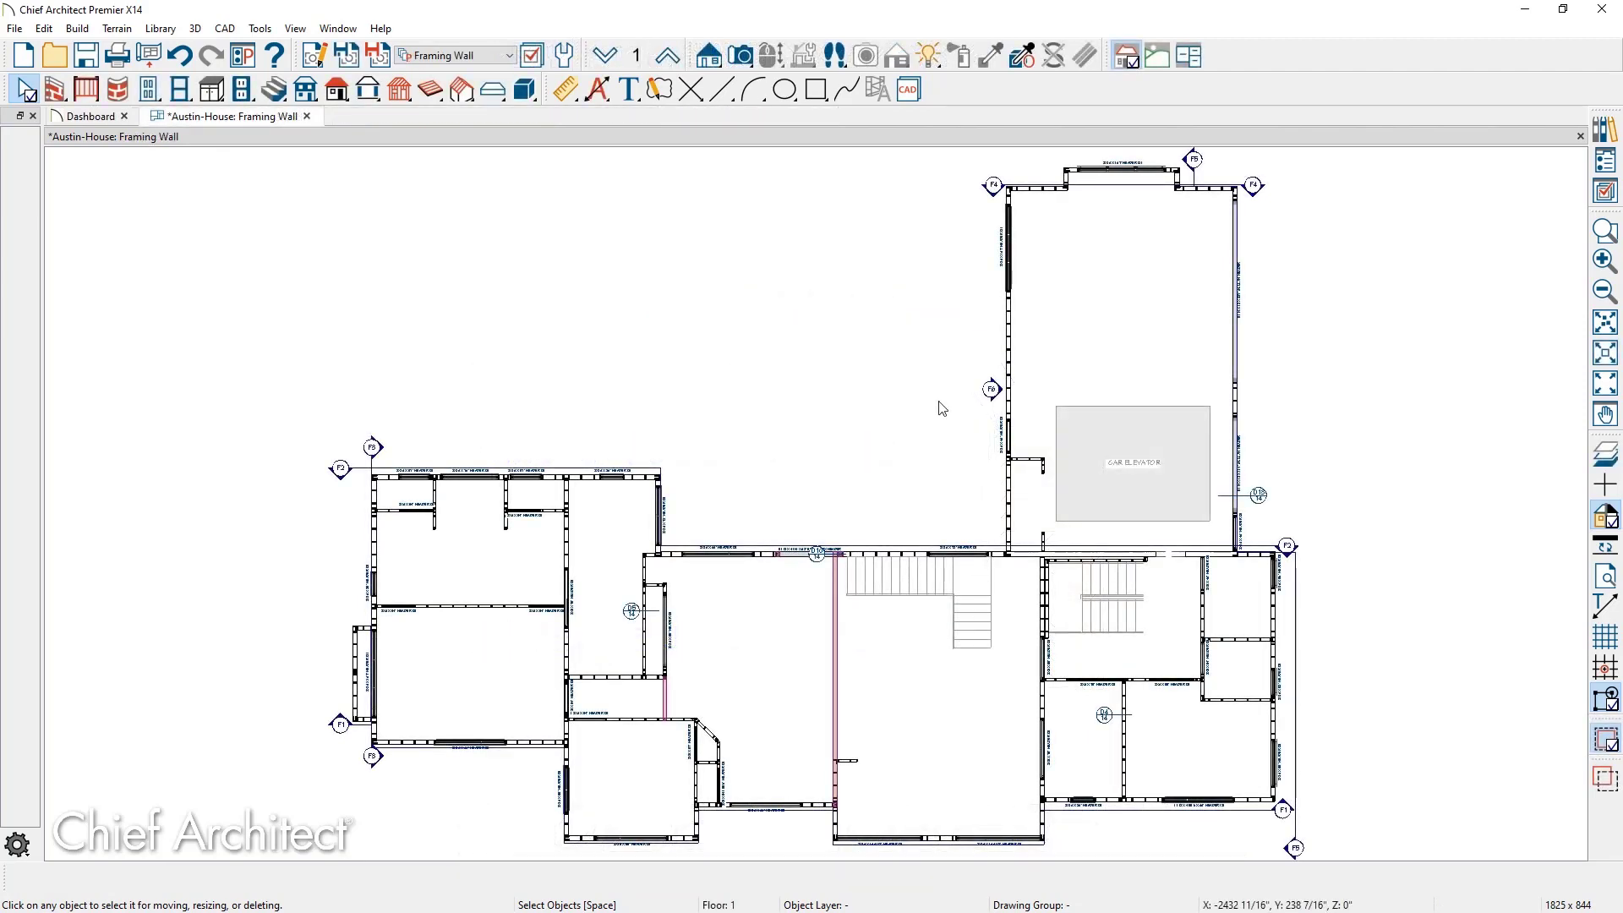
{"action": "left_click", "coordinate": [990, 397]}
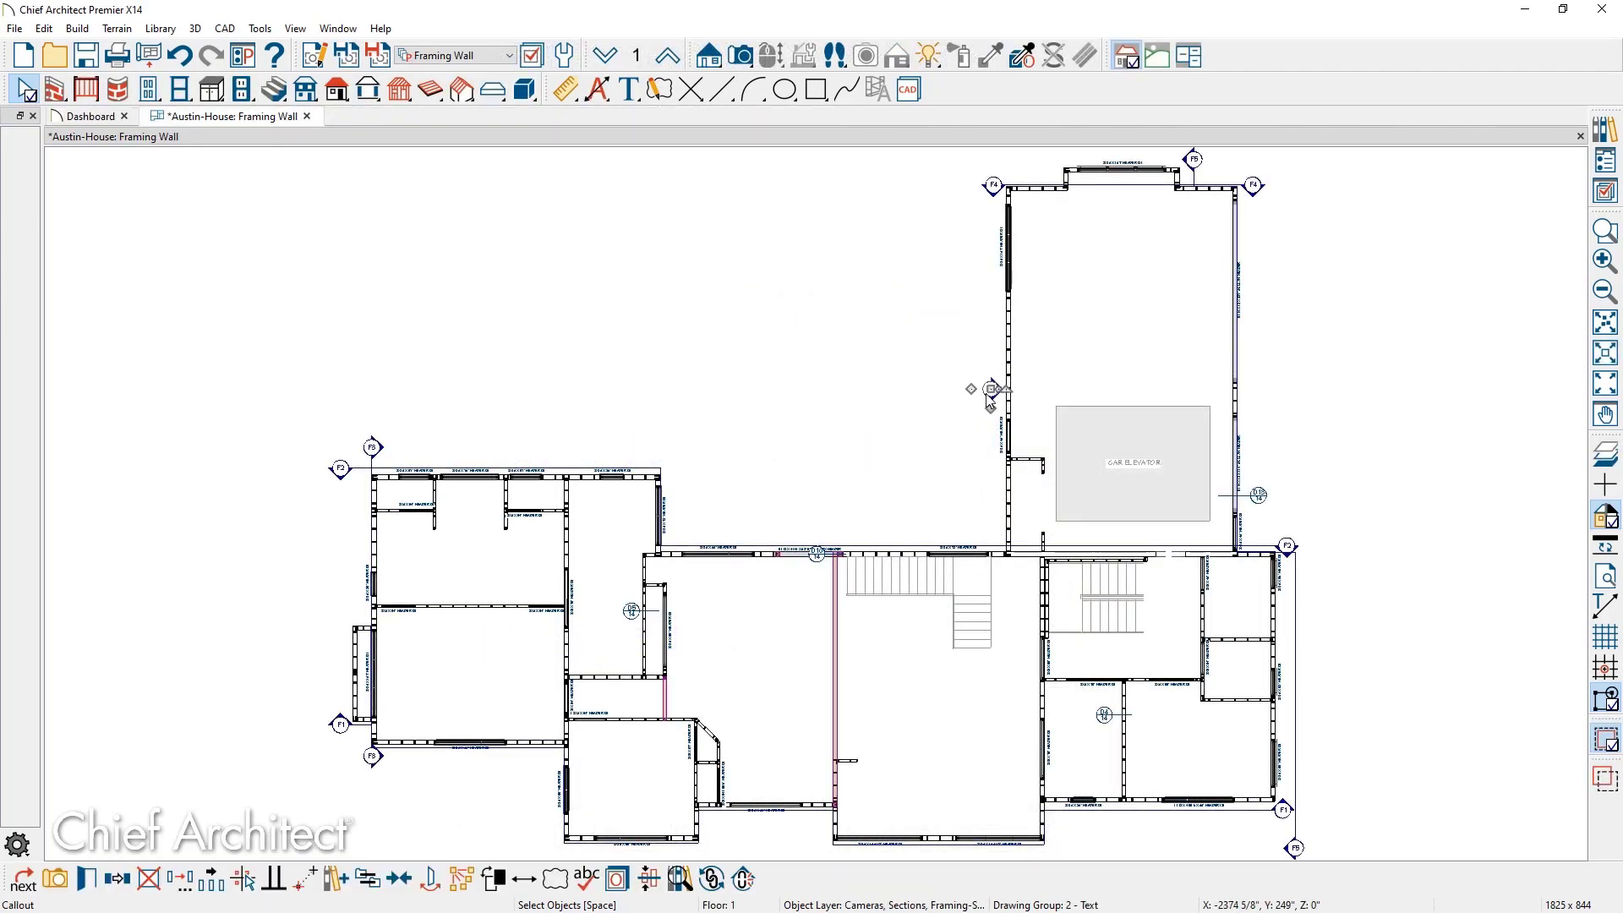
{"action": "double_click", "coordinate": [989, 401]}
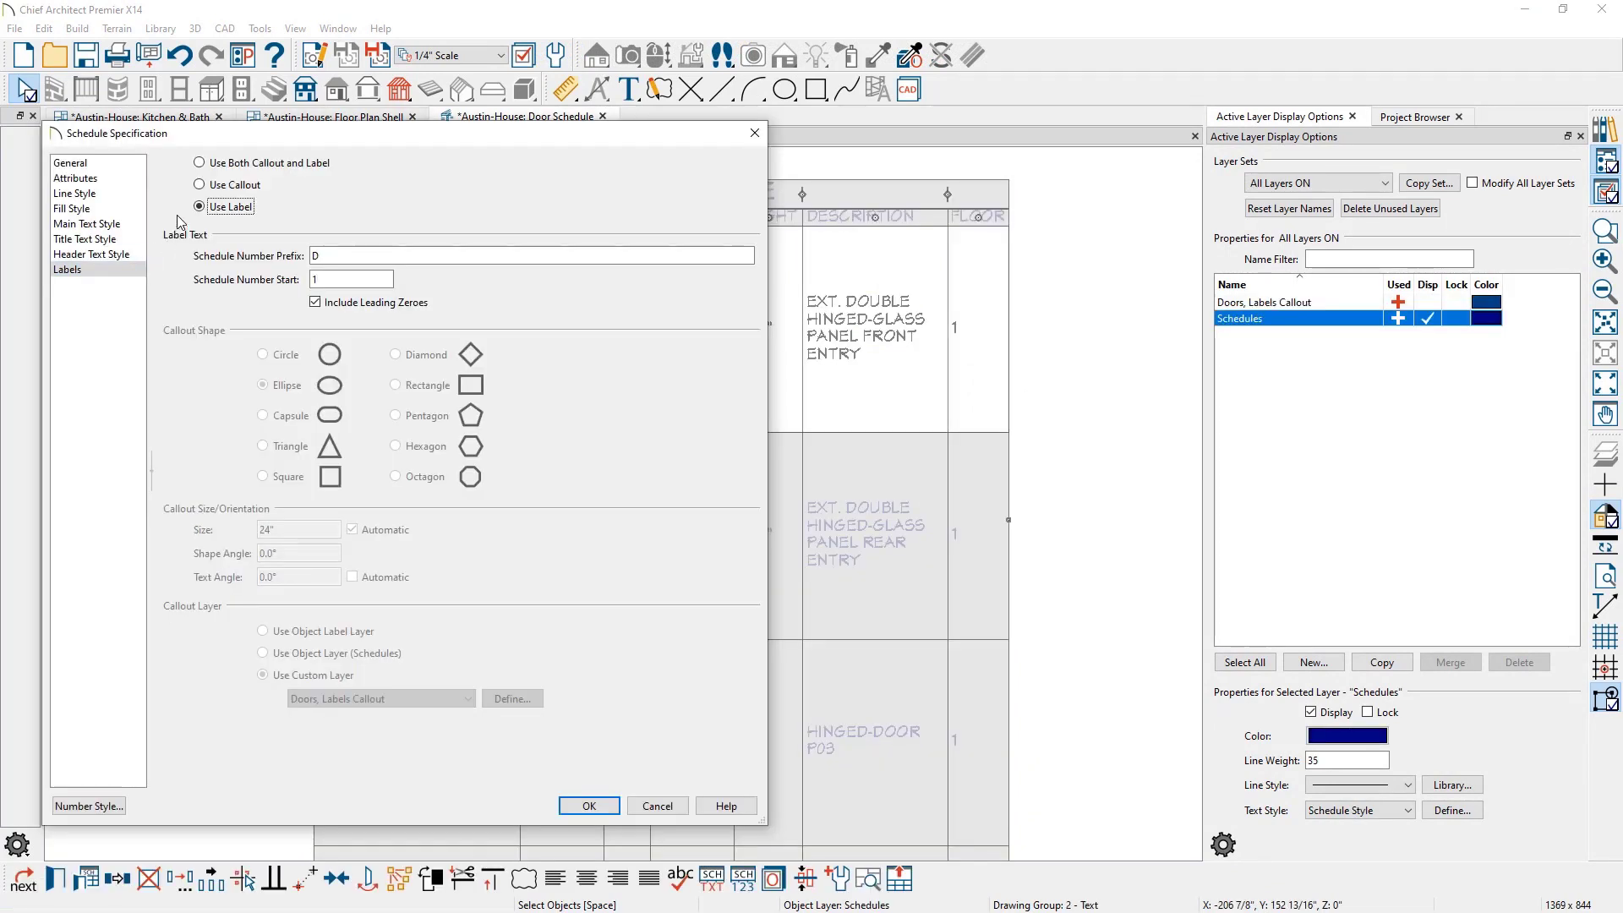
Step: Label doors with both callout and label, then view the Floor Plan Shell and Kitchen & Bath plans
{"action": "left_click", "coordinate": [197, 163]}
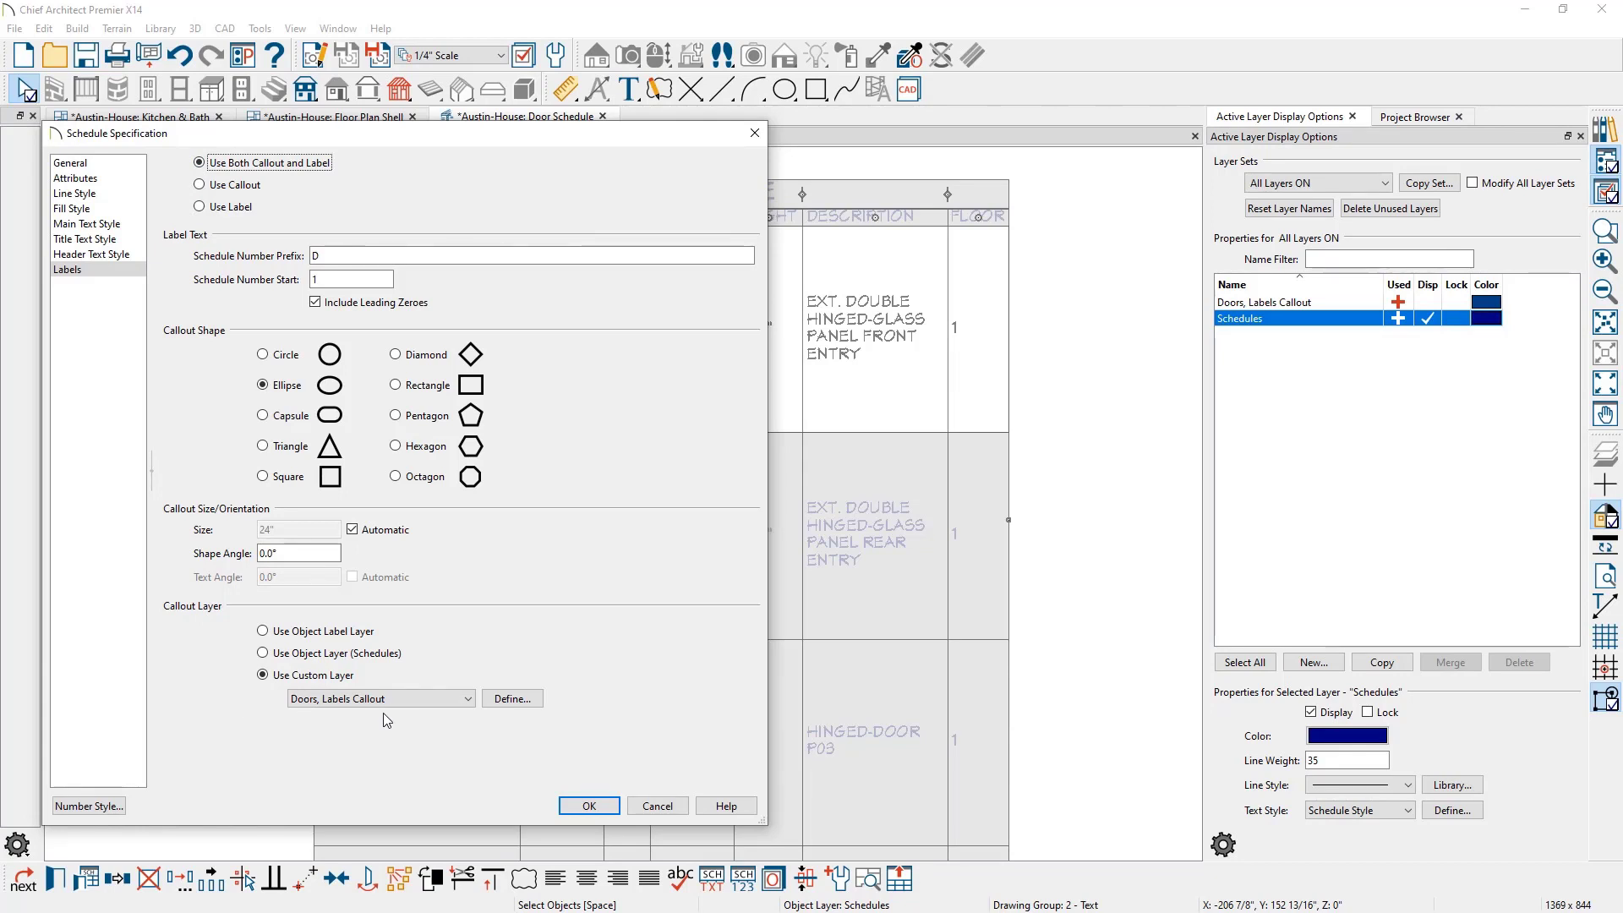
{"action": "left_click", "coordinate": [614, 804]}
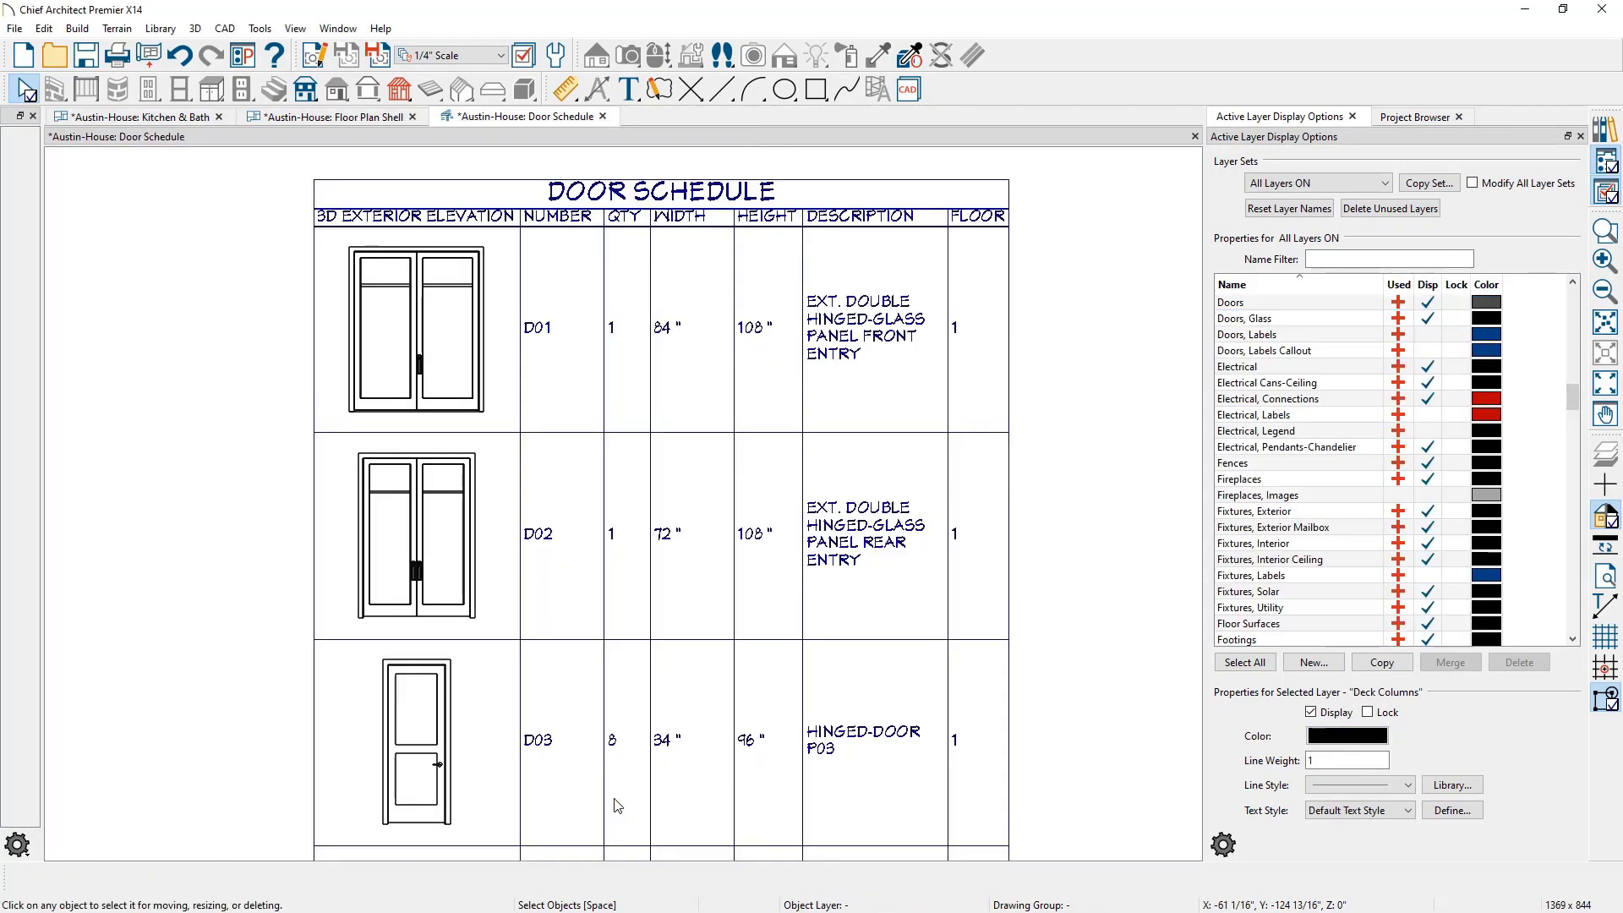
{"action": "left_click", "coordinate": [366, 118]}
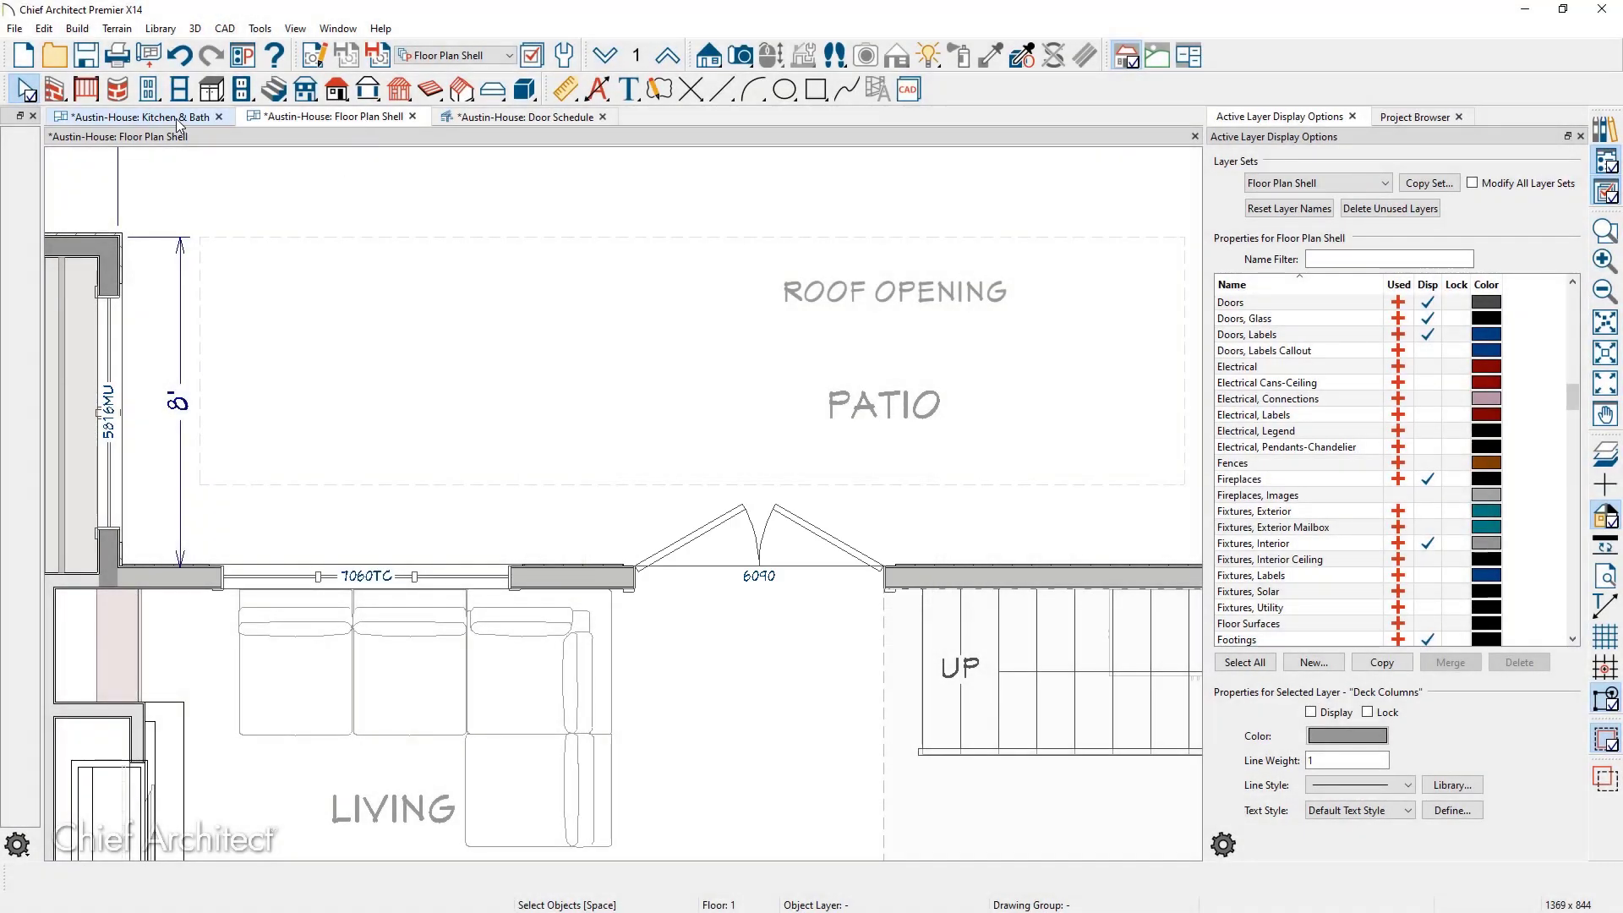
{"action": "left_click", "coordinate": [176, 118]}
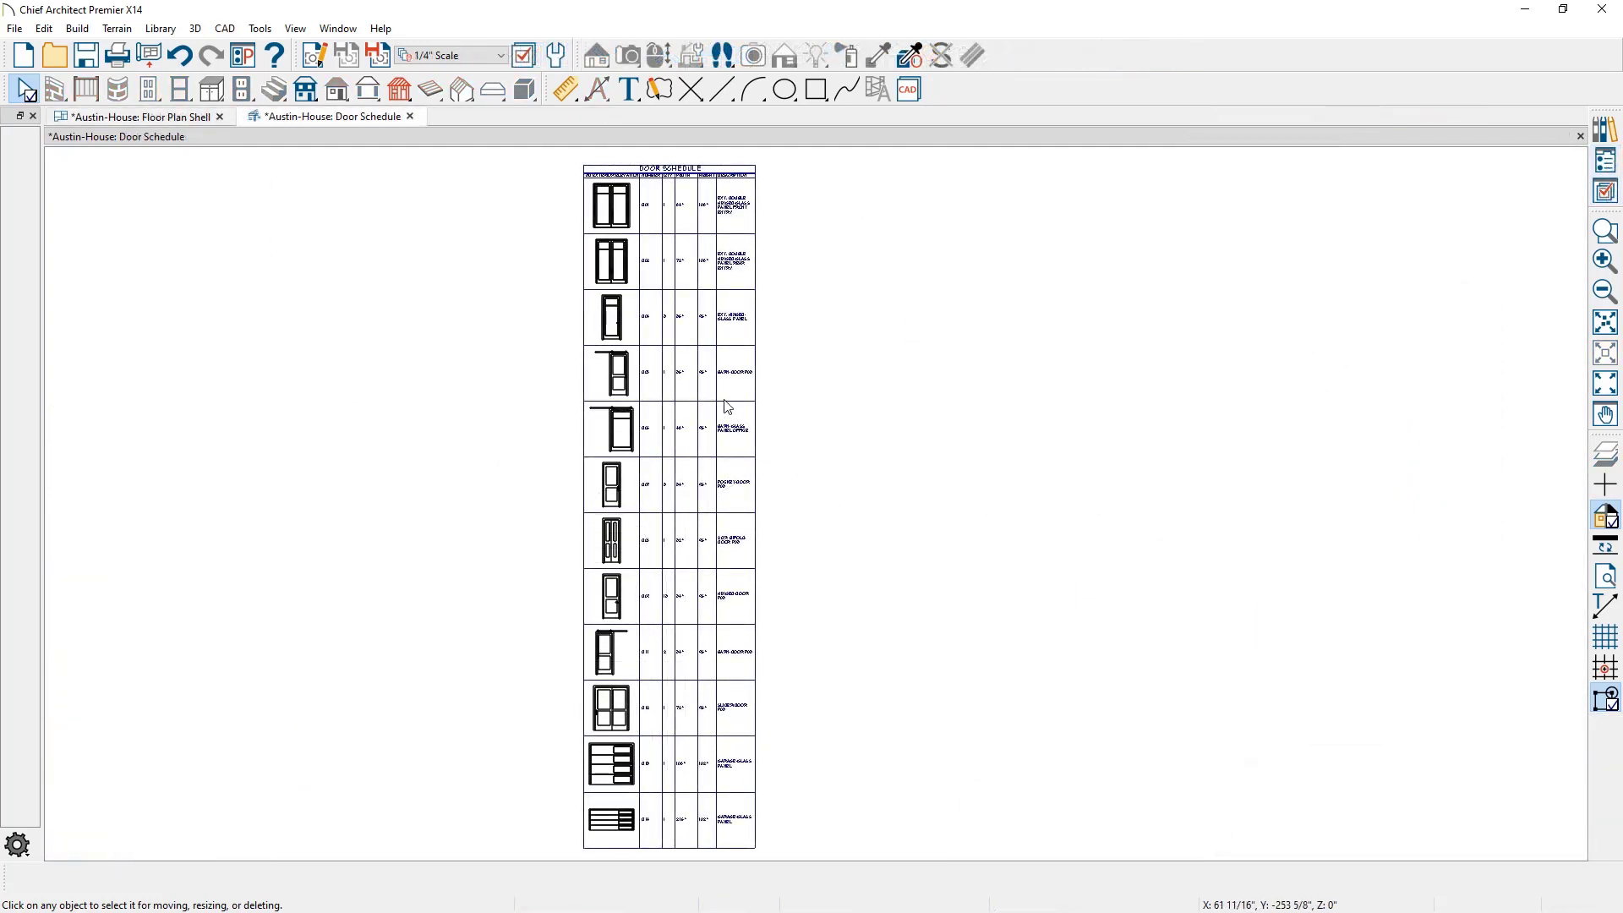
Step: Turn on Swap Rows/Columns and Scale Images on the door schedule's General page
{"action": "double_click", "coordinate": [748, 424]}
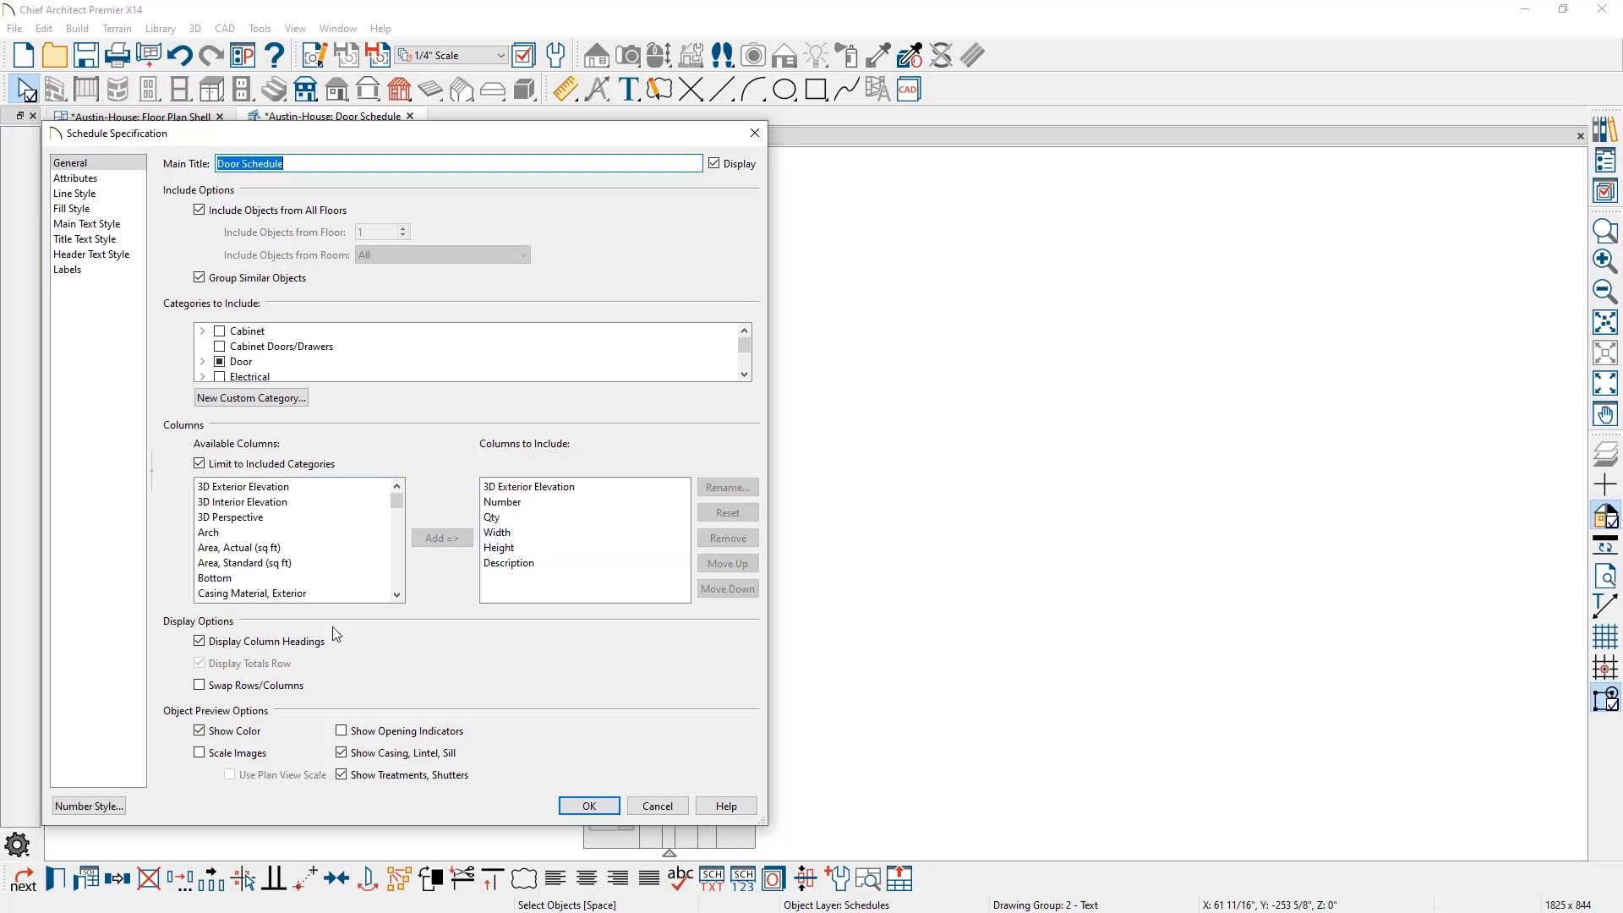
{"action": "left_click", "coordinate": [200, 685]}
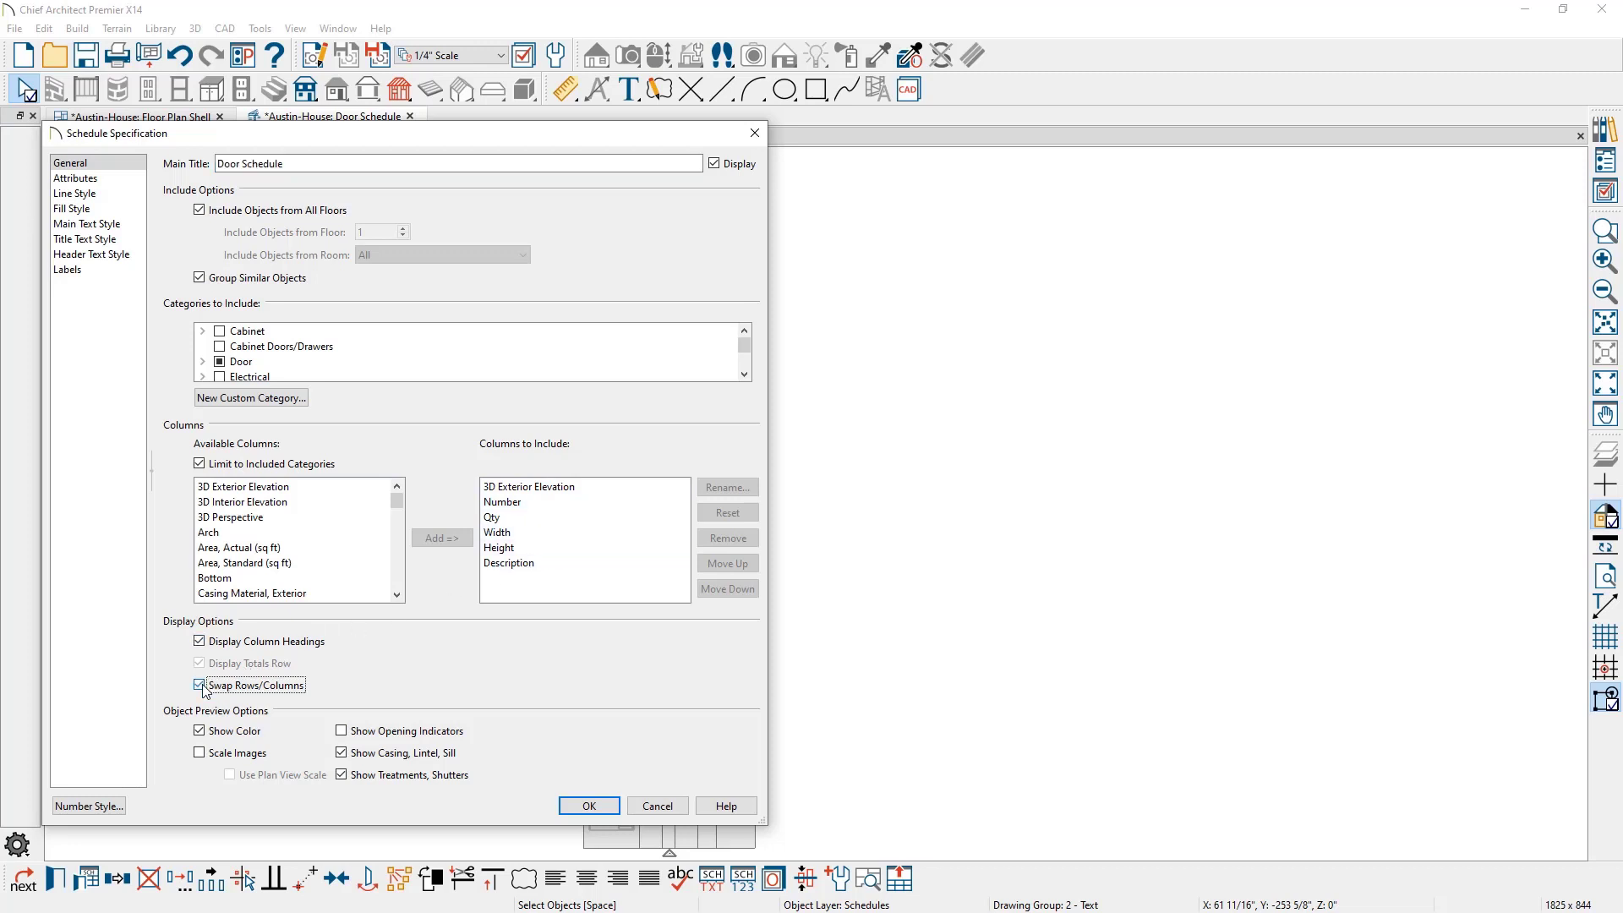
{"action": "left_click", "coordinate": [201, 753]}
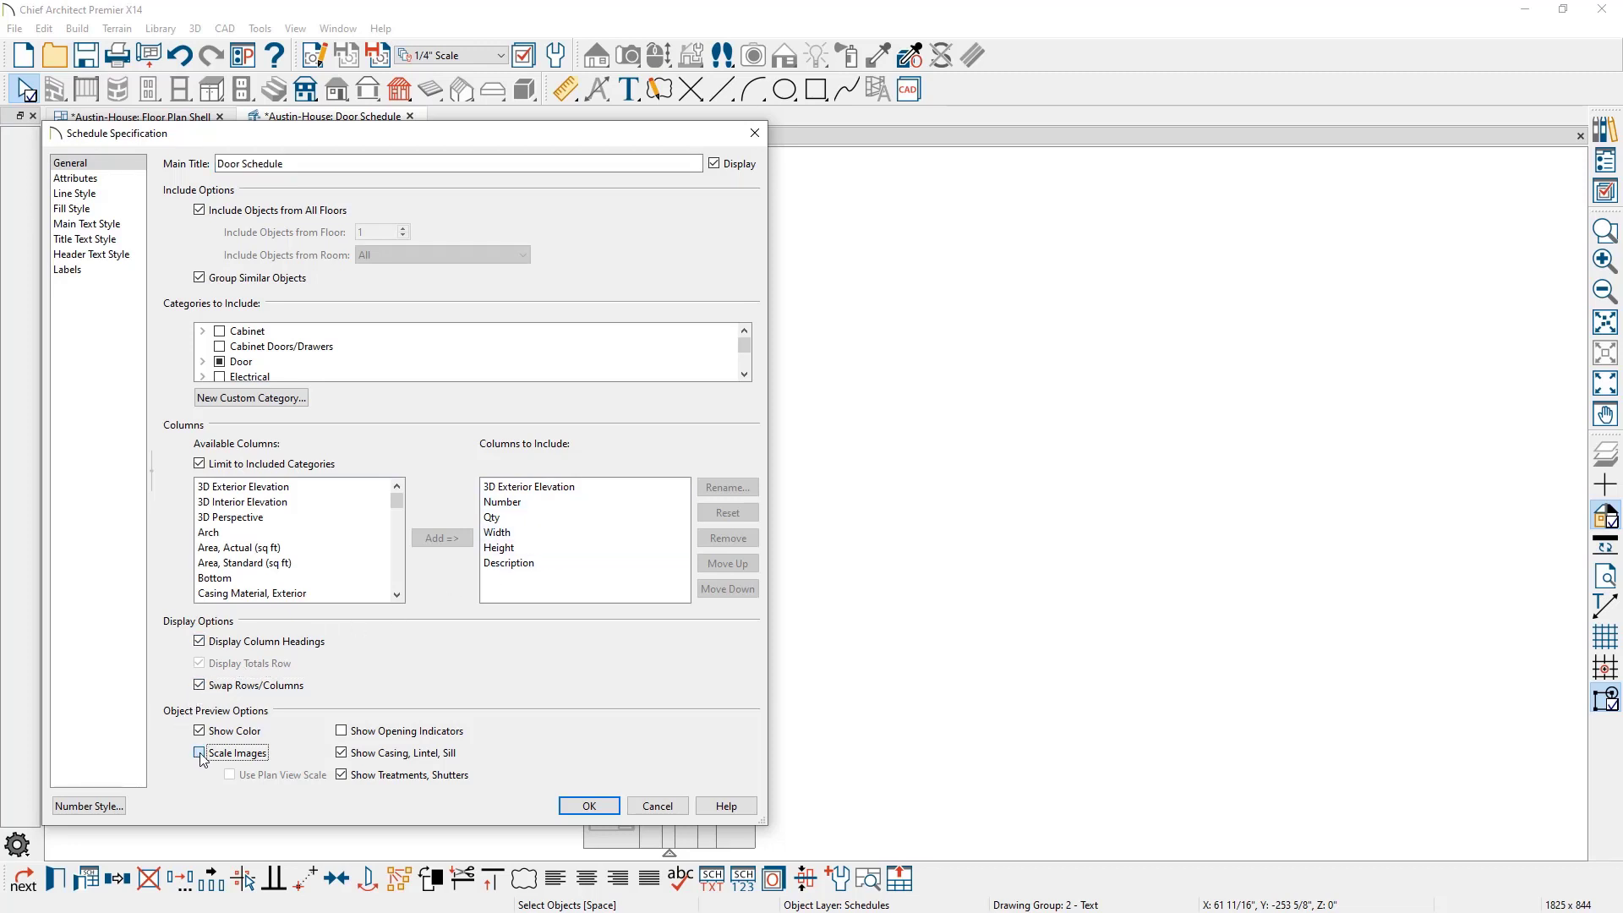
{"action": "left_click", "coordinate": [572, 813]}
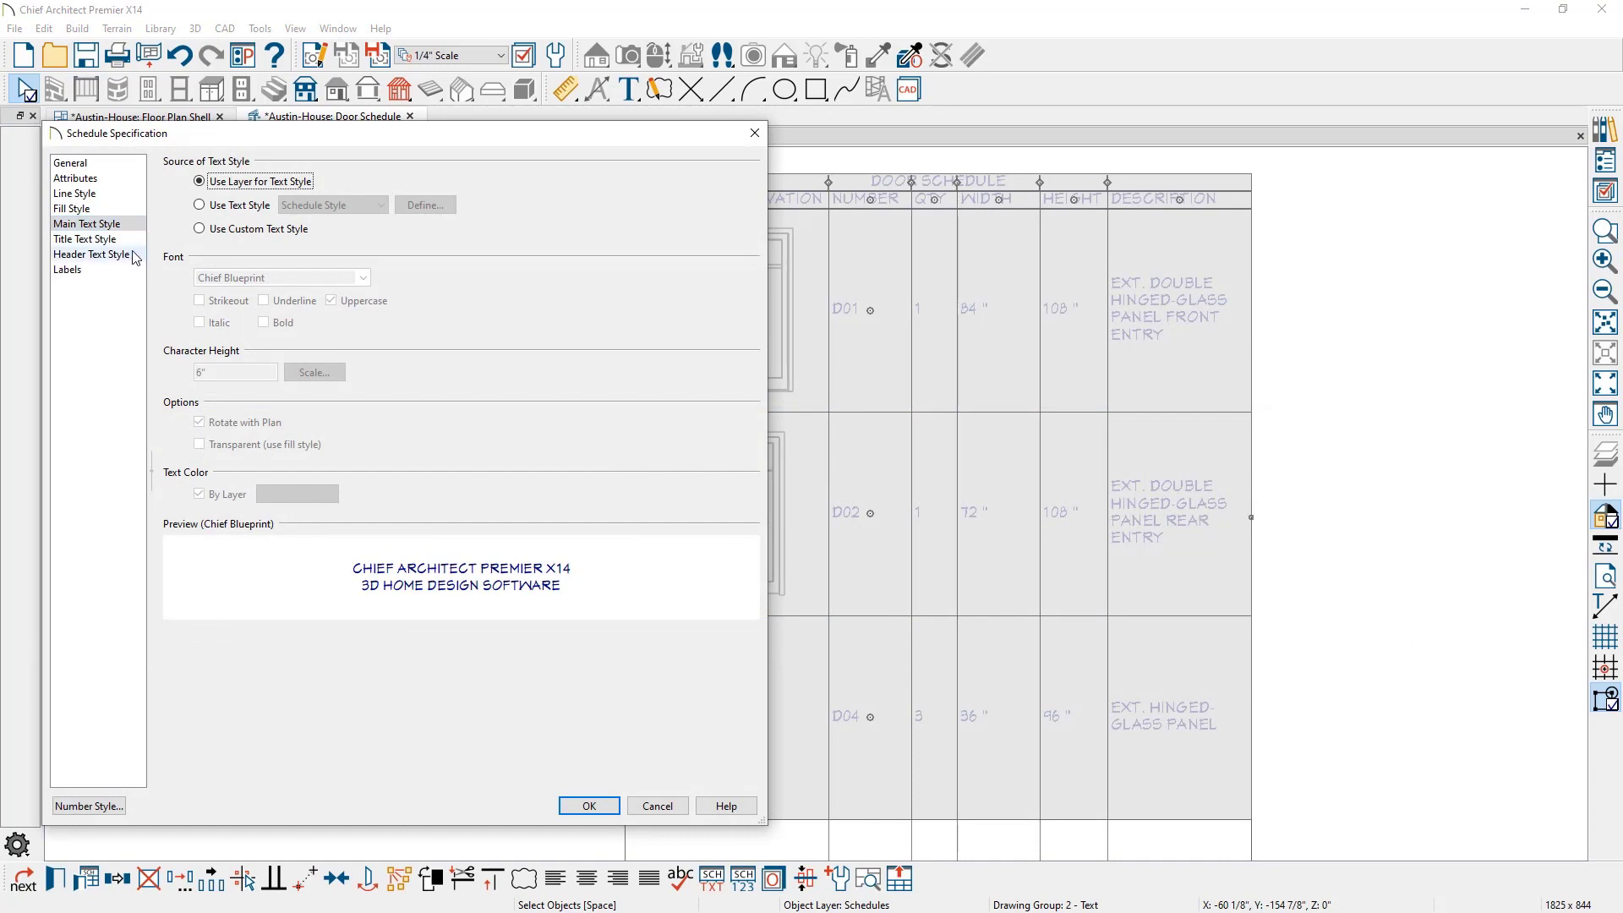
Step: Give the door schedule a custom title style at height 10 and a custom header style at height 8
{"action": "left_click", "coordinate": [137, 241]}
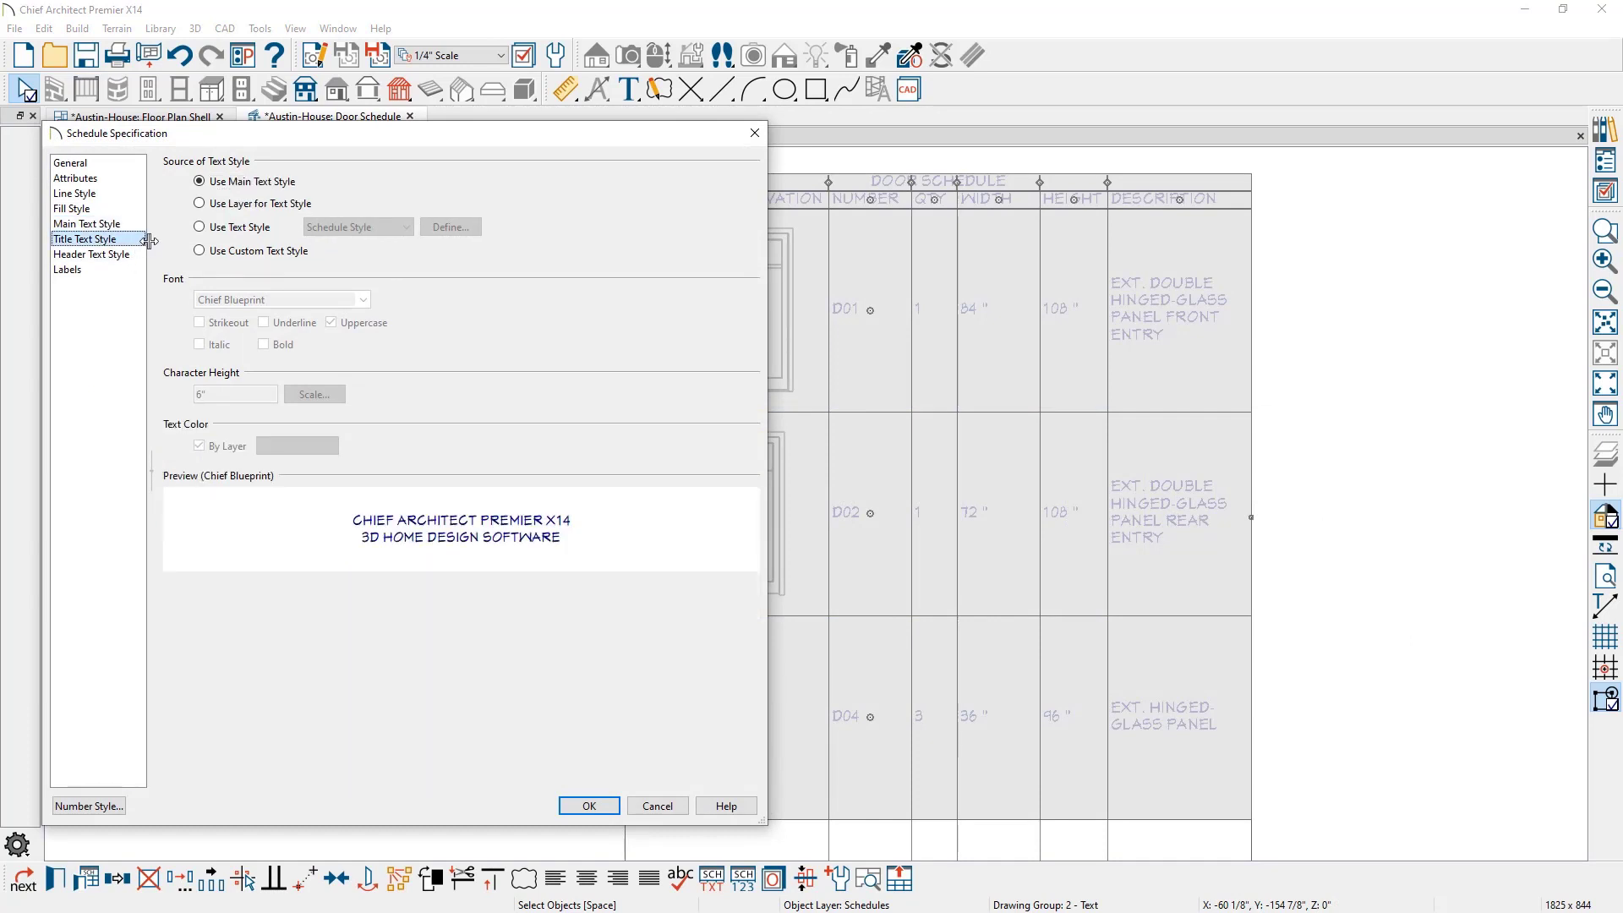
{"action": "left_click", "coordinate": [200, 251]}
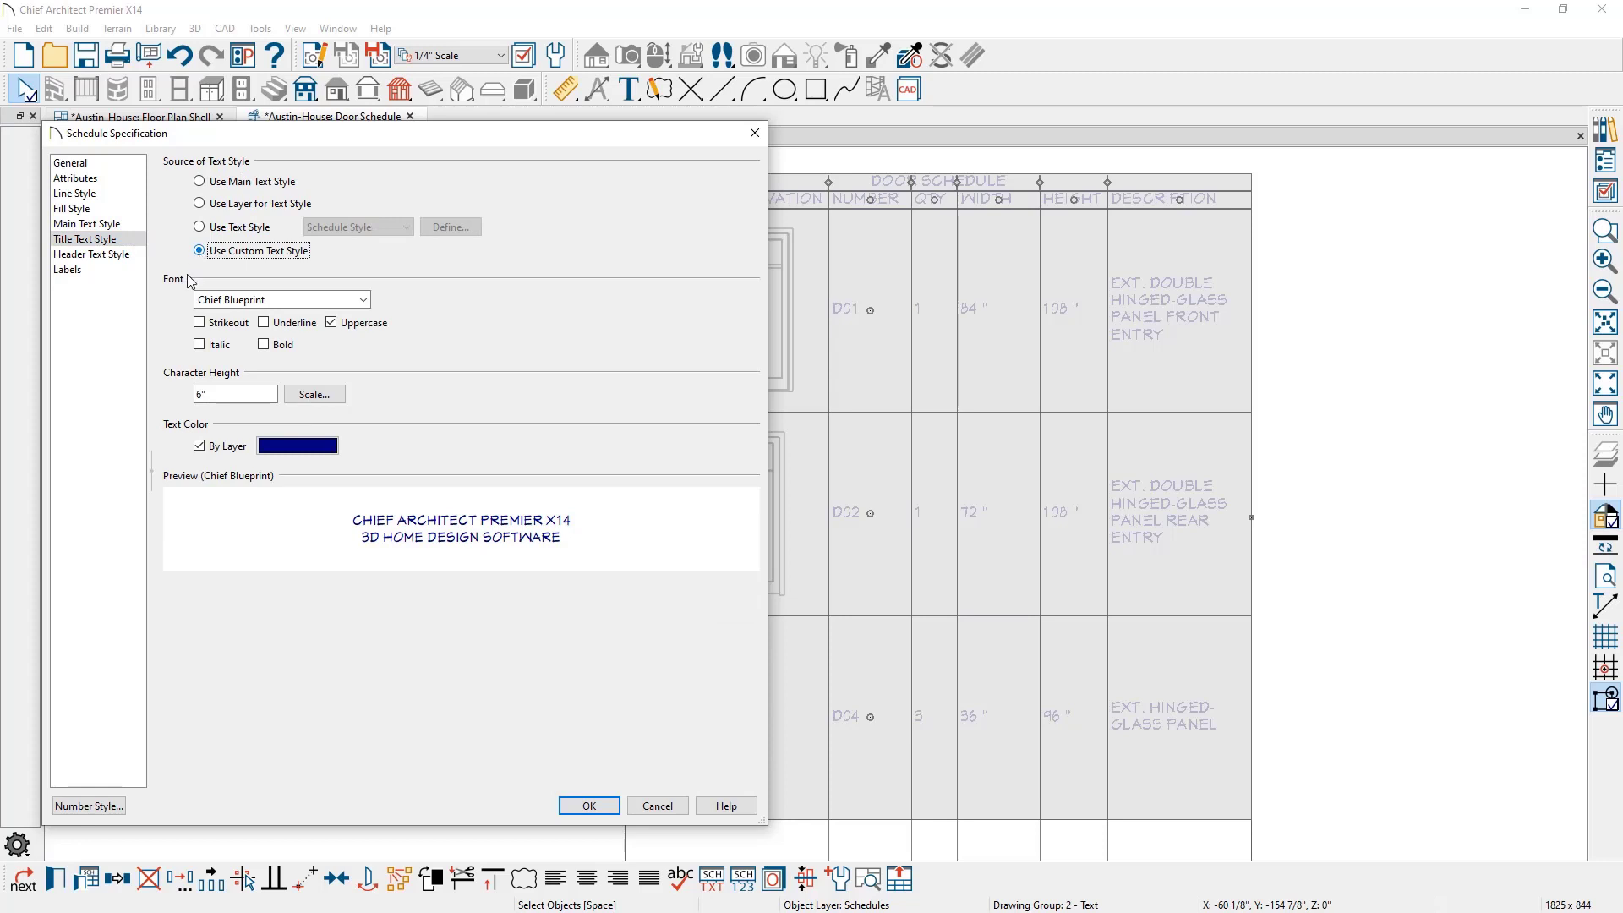
{"action": "double_click", "coordinate": [200, 394]}
{"action": "type", "text": "10"}
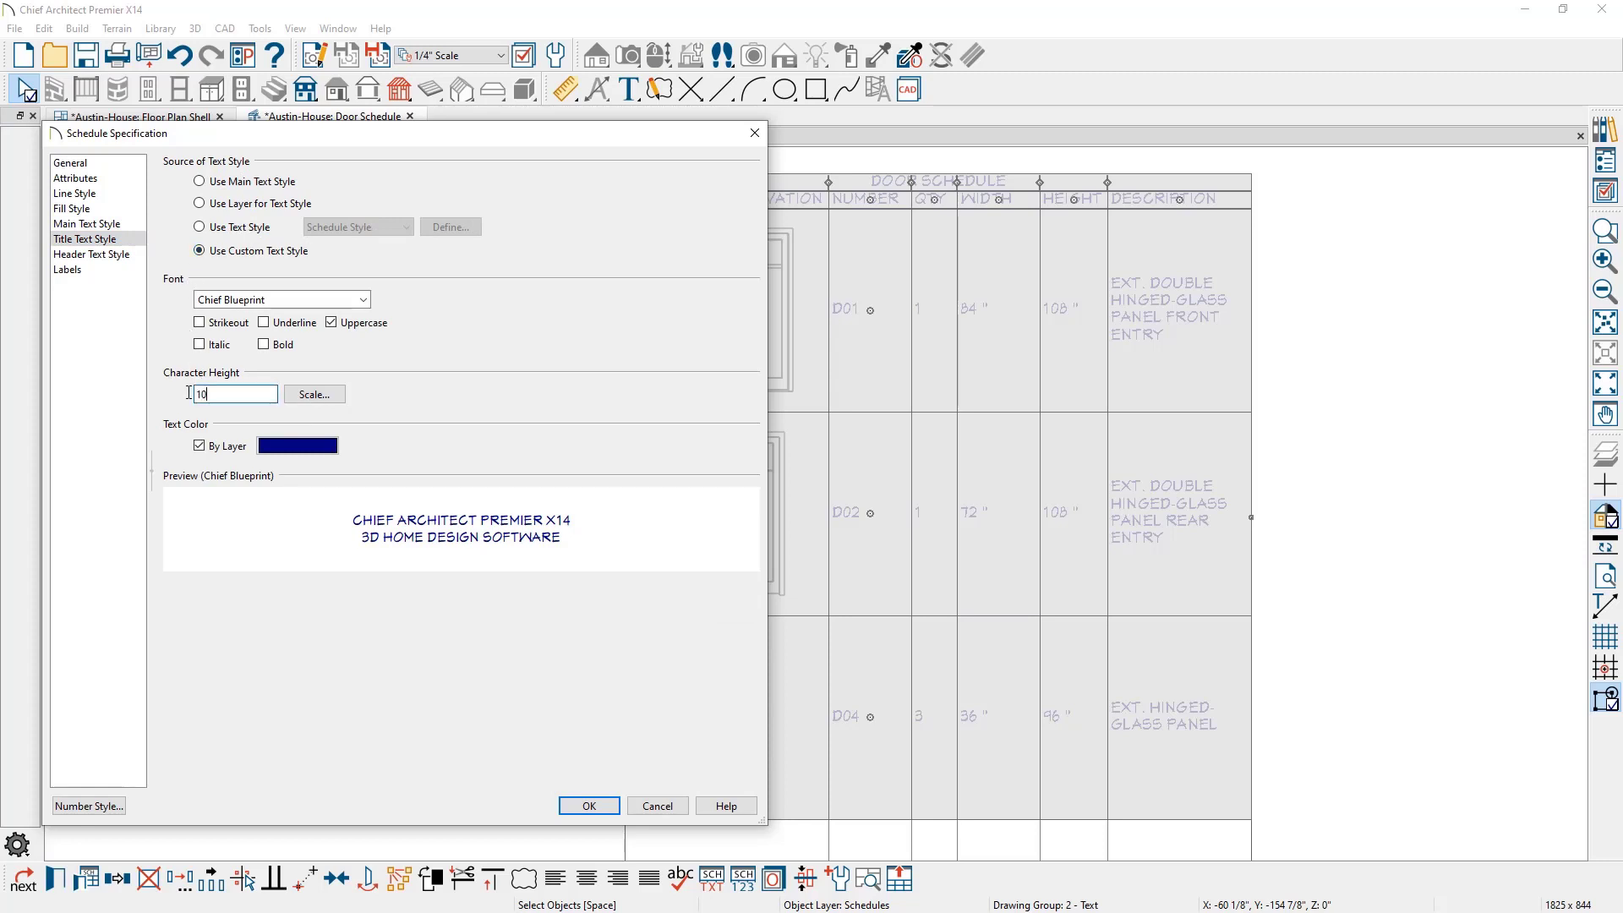
{"action": "left_click", "coordinate": [127, 256]}
{"action": "left_click", "coordinate": [201, 251]}
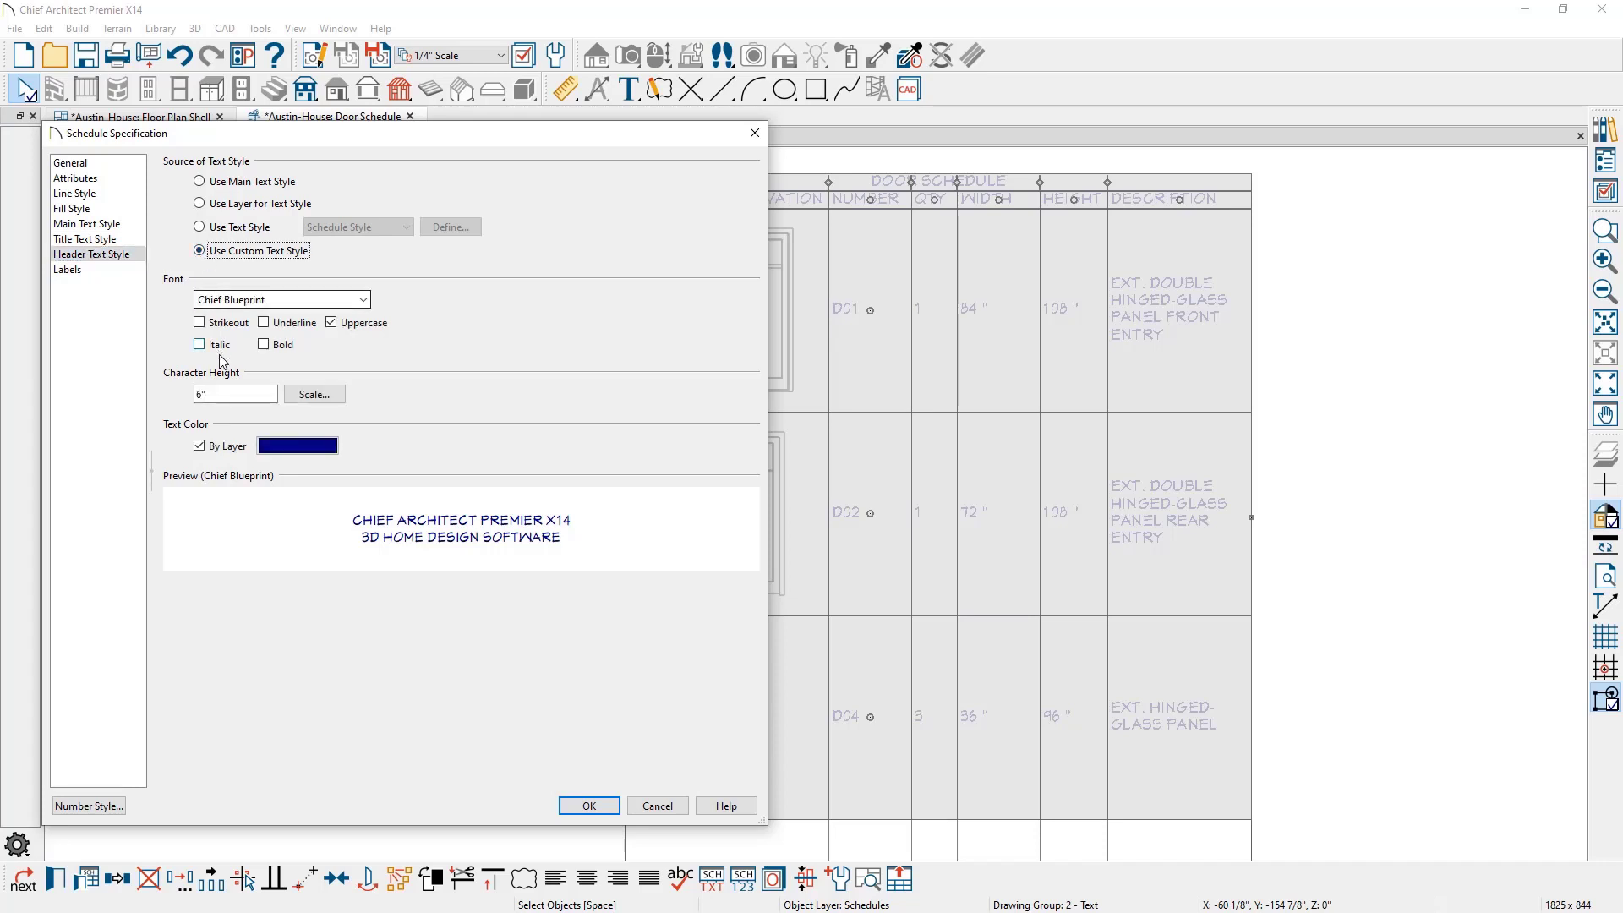
{"action": "double_click", "coordinate": [220, 393]}
{"action": "type", "text": "8"}
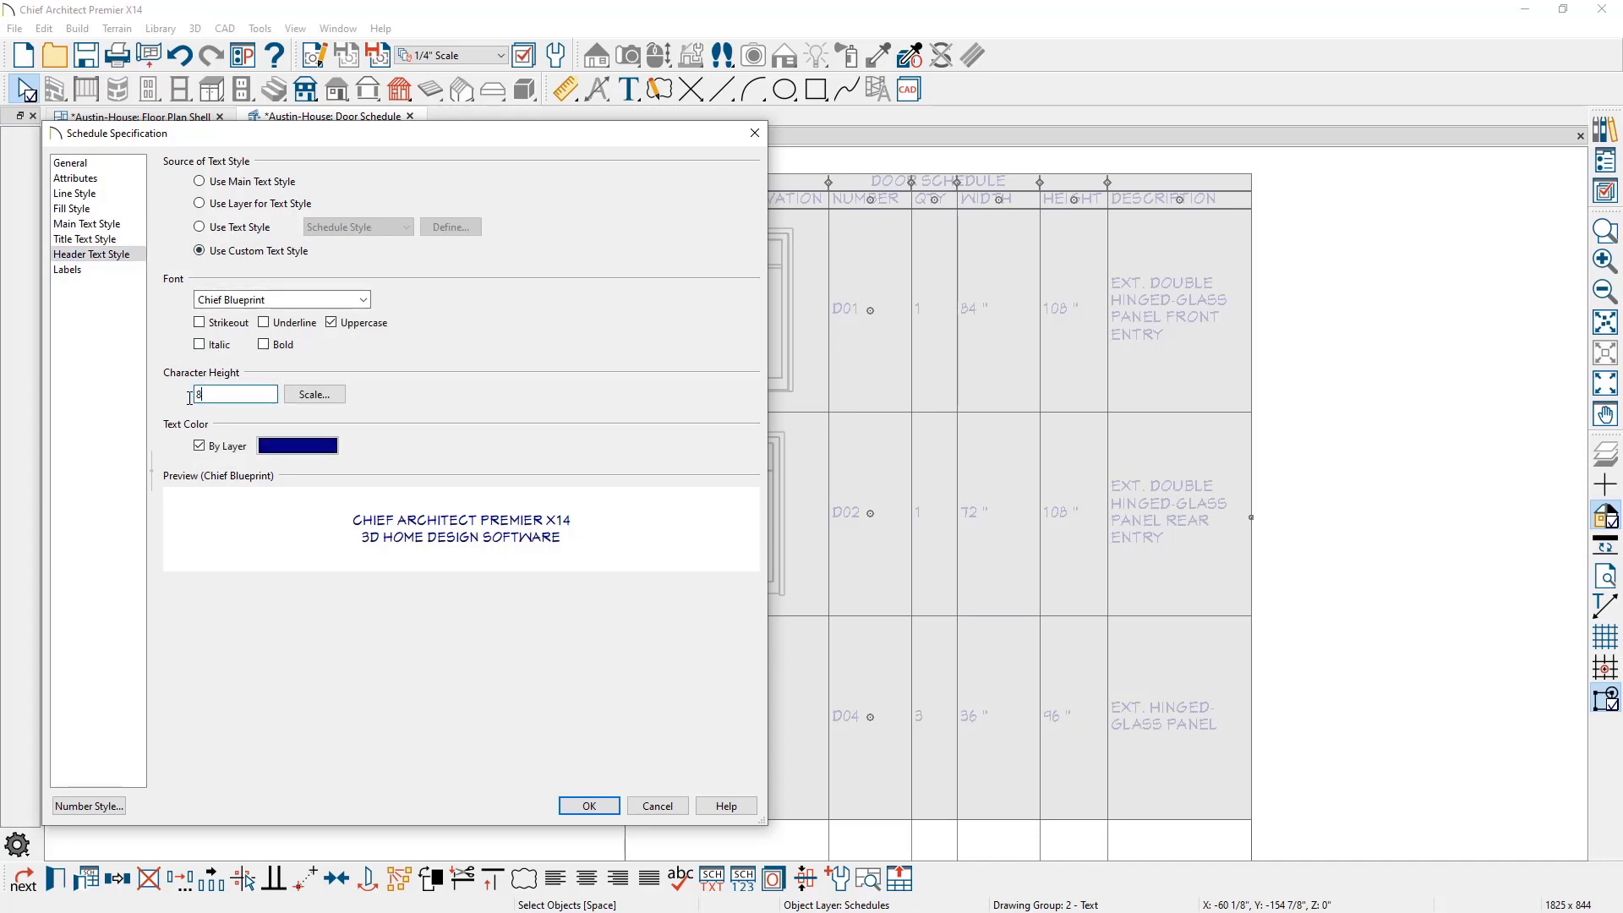
{"action": "left_click", "coordinate": [589, 805]}
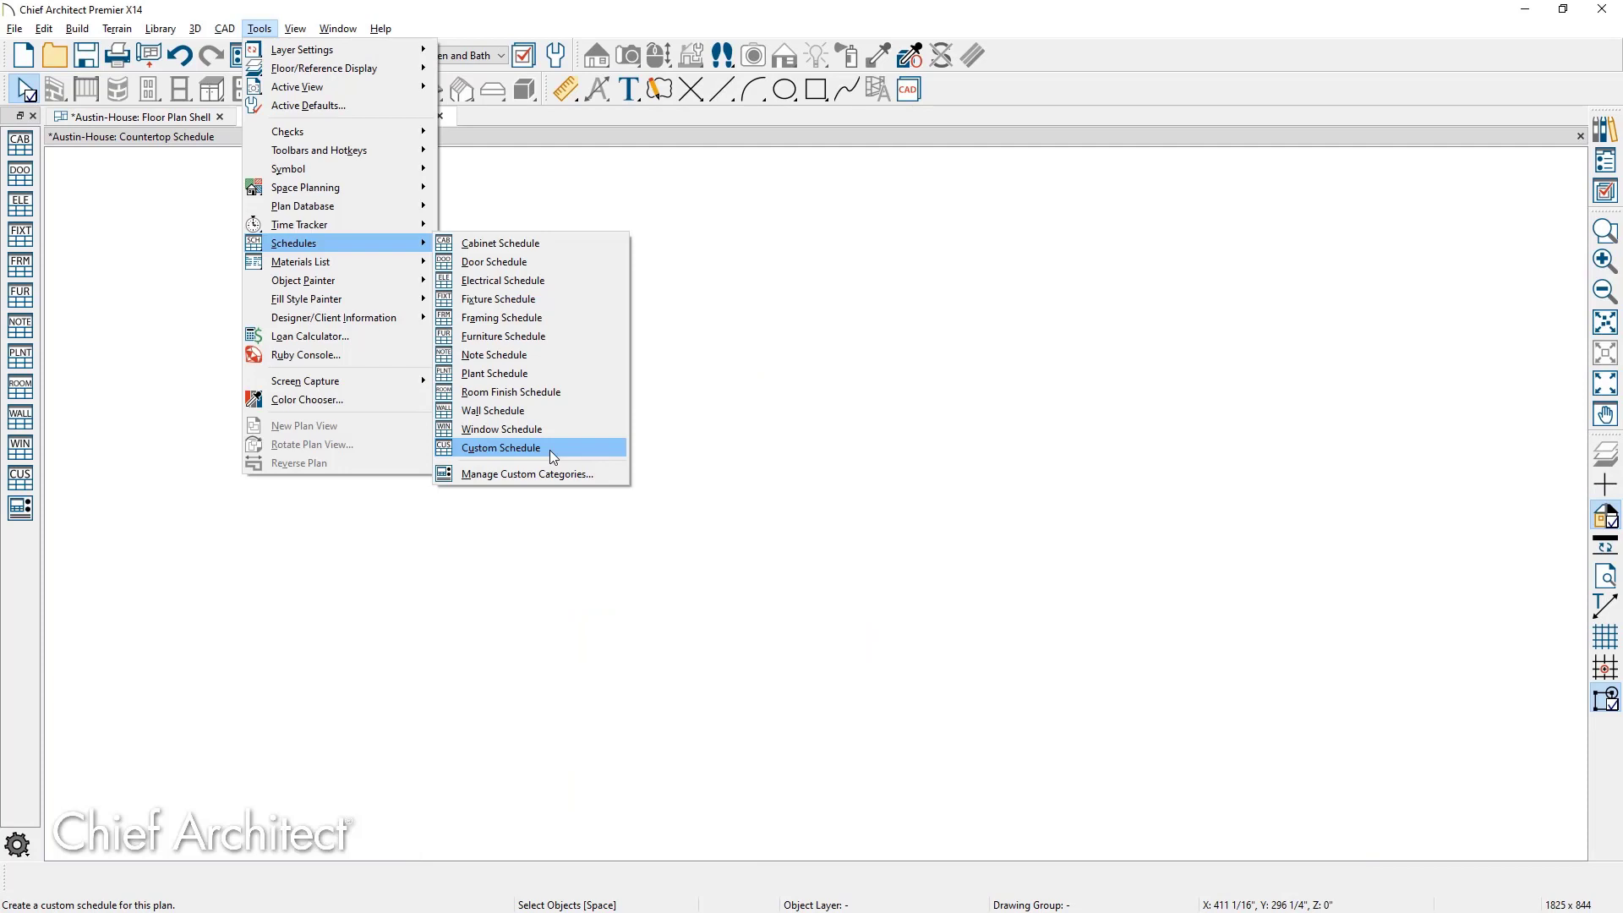
Step: Place a custom schedule titled 'Kitchen Countertop & Backsplash Schedule' covering backsplashes and countertops
{"action": "left_click", "coordinate": [552, 457]}
{"action": "left_click", "coordinate": [751, 272]}
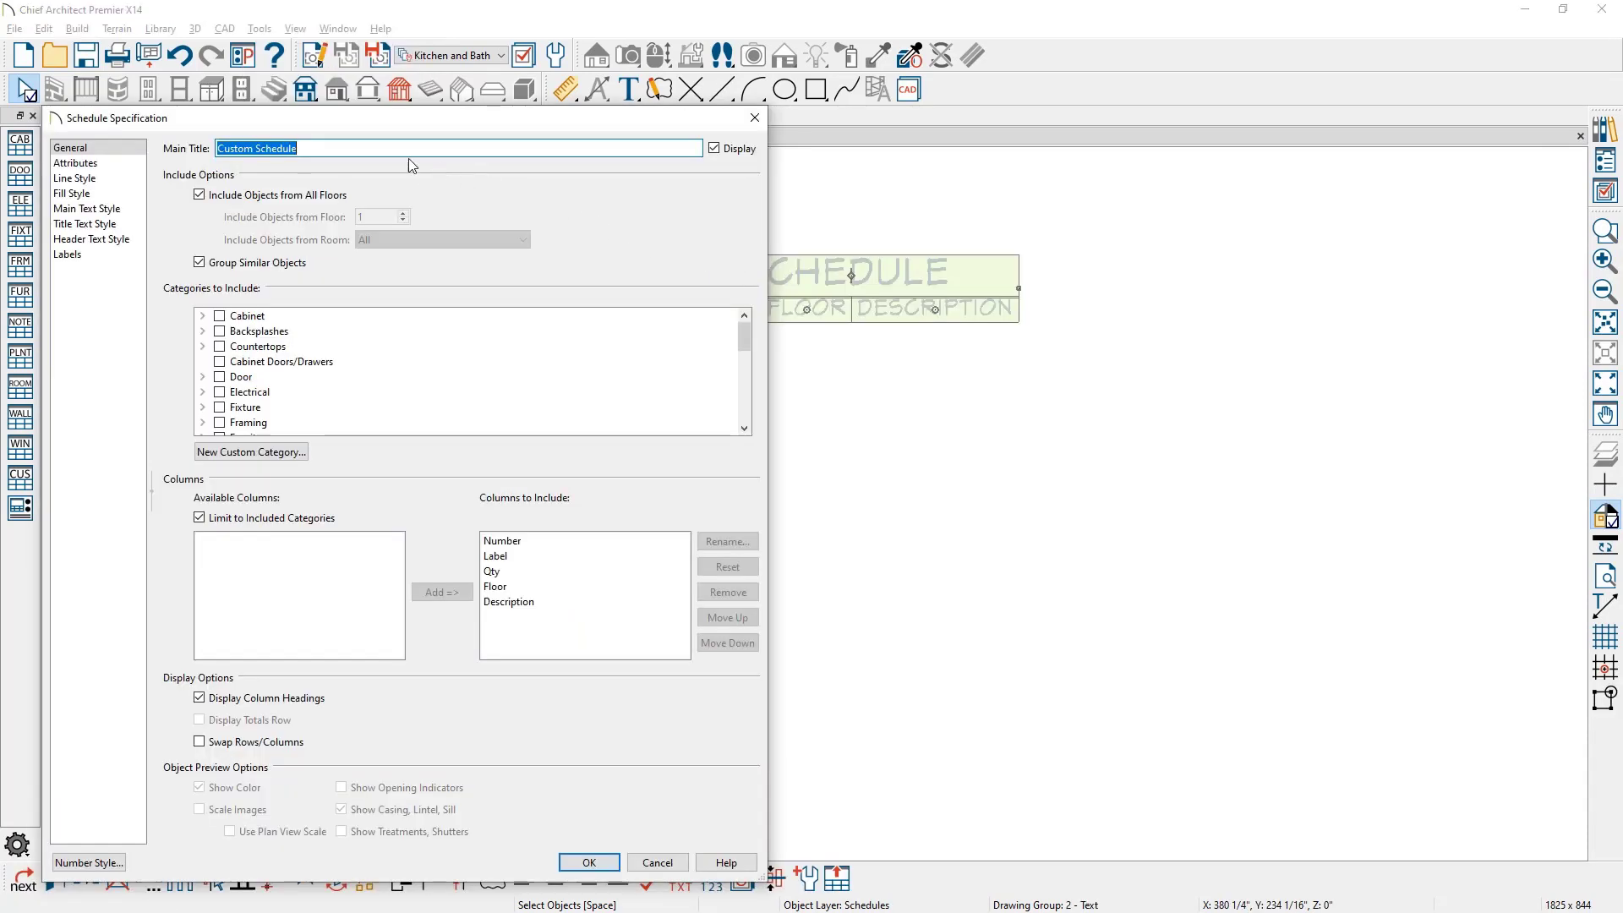
{"action": "type", "text": "Kitchen Countertop & Backsplash Schedule"}
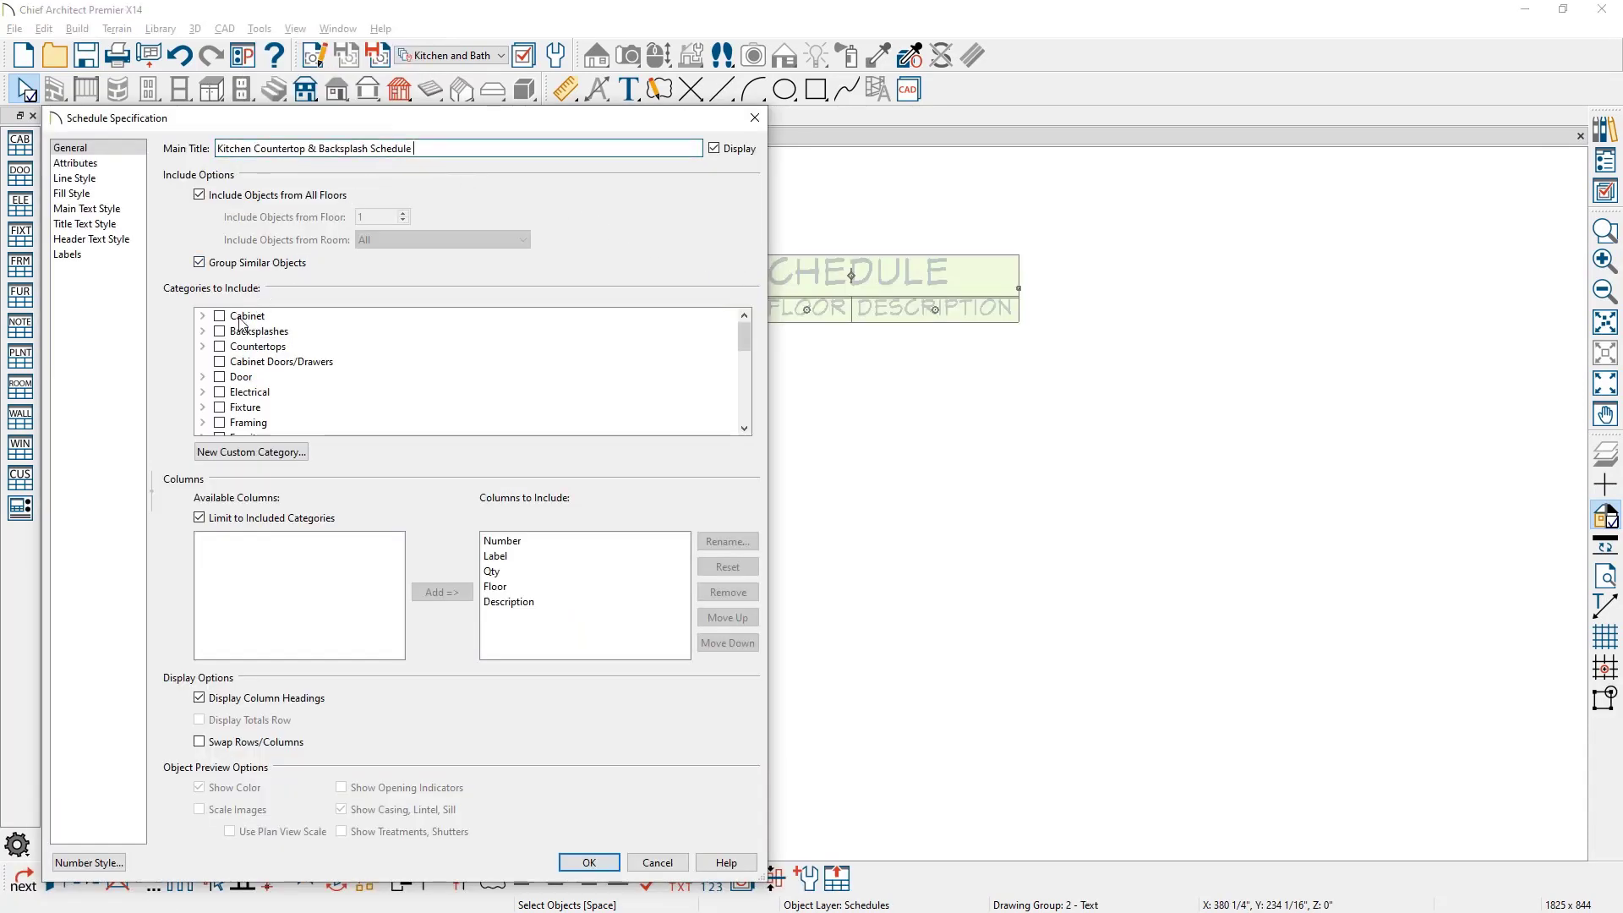
{"action": "left_click", "coordinate": [221, 330]}
{"action": "left_click", "coordinate": [220, 347]}
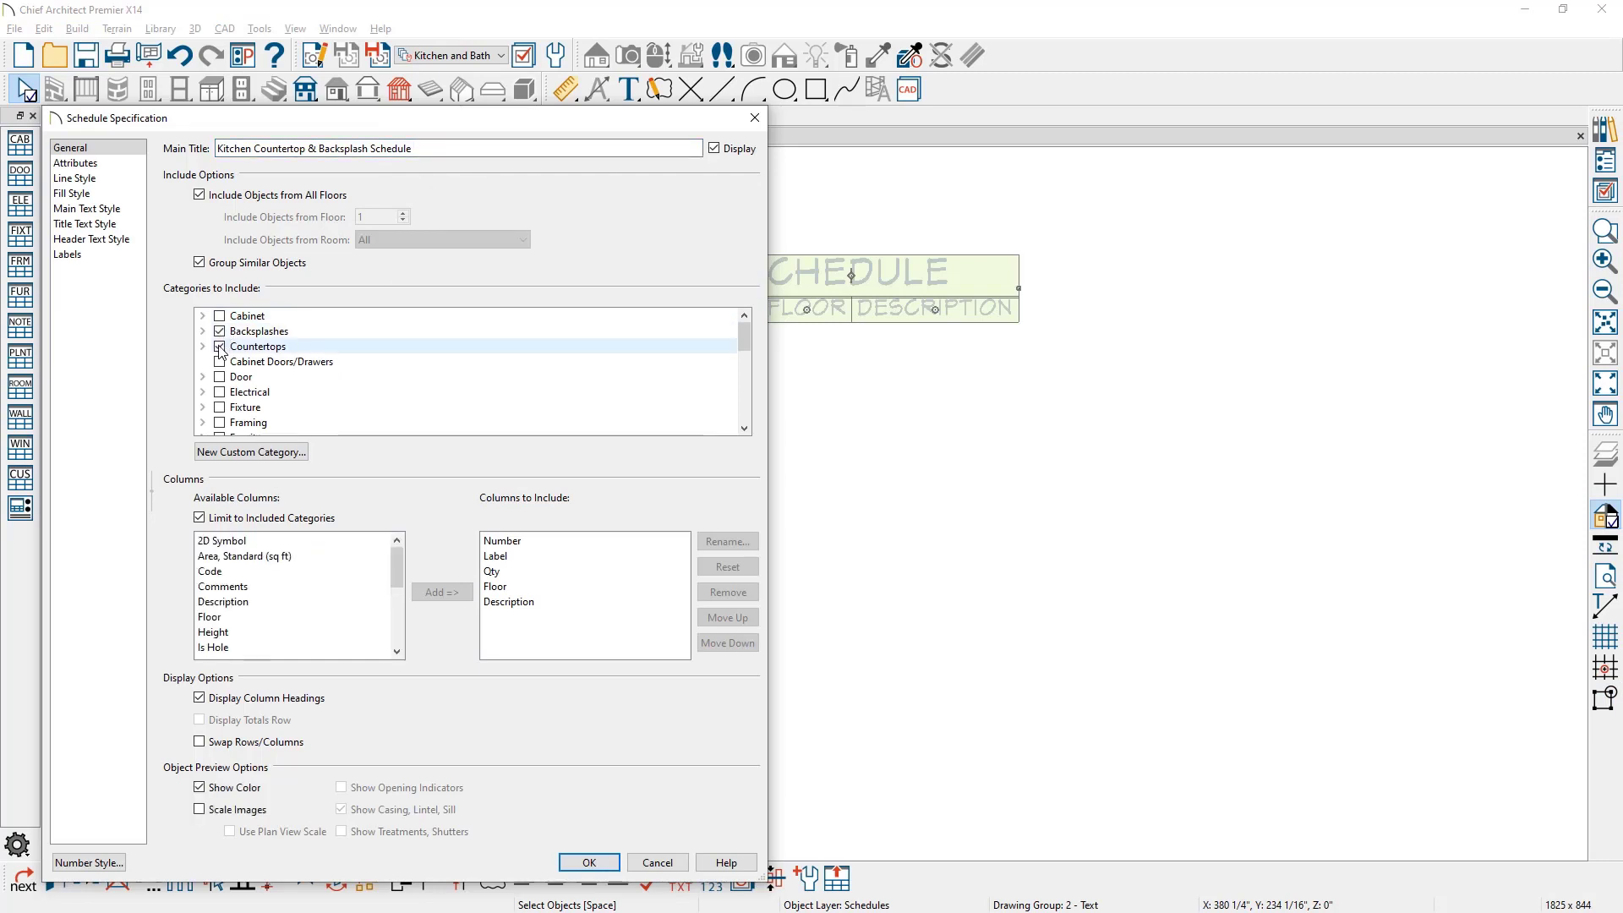
Step: Add the 2D Symbol and Area columns, remove Number, Label and Floor, and confirm
{"action": "left_click", "coordinate": [225, 542]}
{"action": "left_click", "coordinate": [241, 557], "text": "ctrl"}
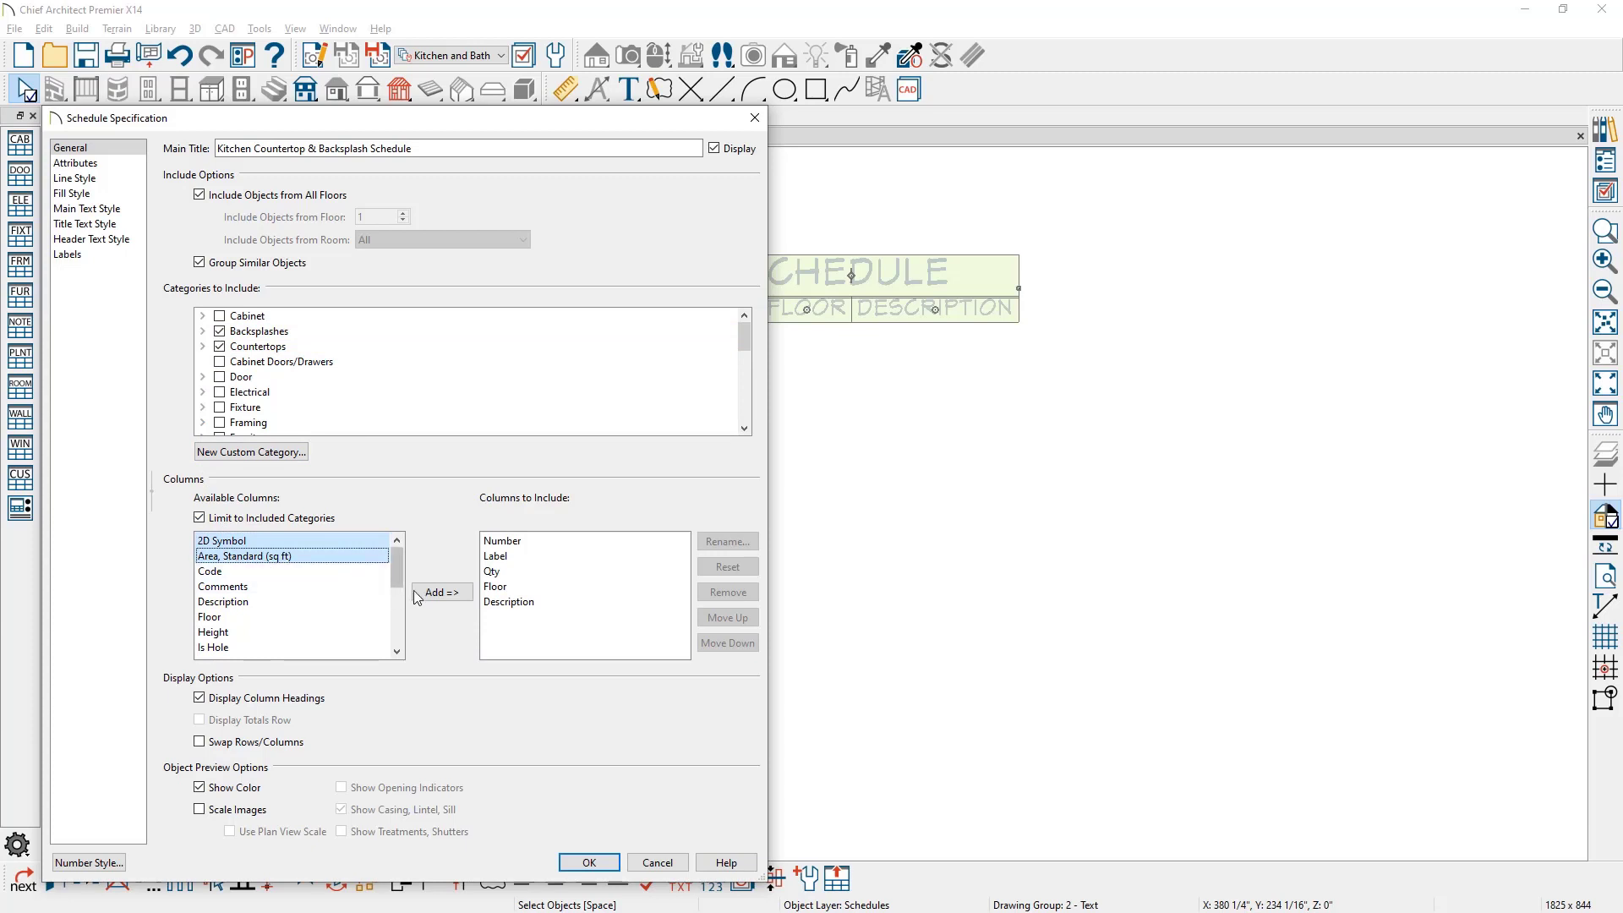
{"action": "left_click", "coordinate": [441, 594]}
{"action": "left_click", "coordinate": [512, 573]}
{"action": "left_click", "coordinate": [514, 587], "text": "ctrl"}
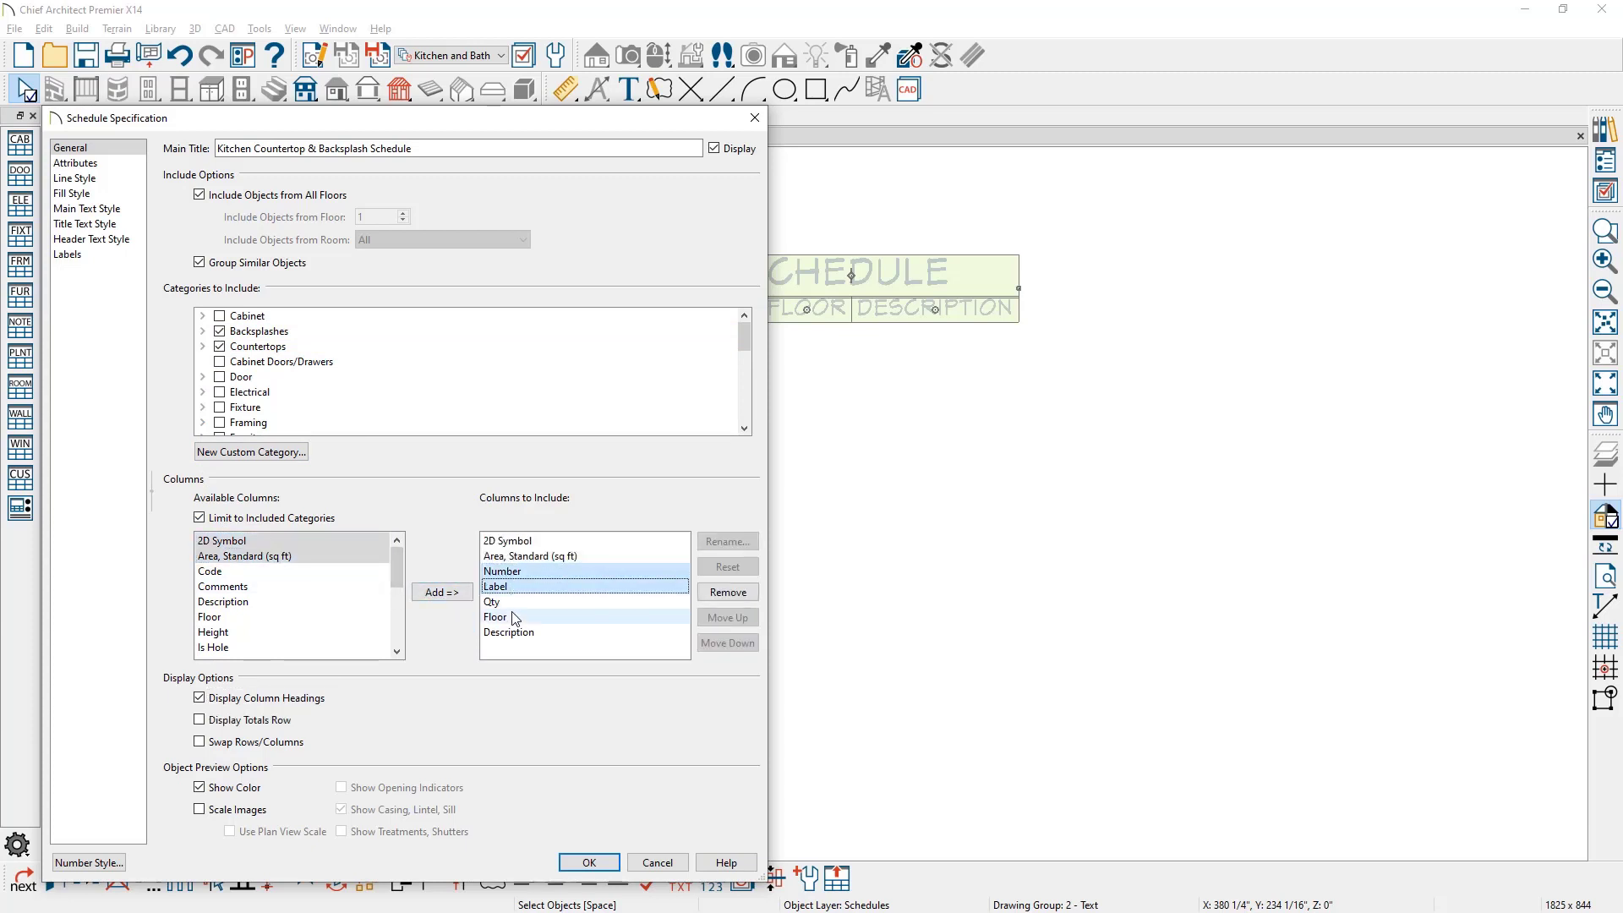
{"action": "left_click", "coordinate": [513, 617], "text": "ctrl"}
{"action": "left_click", "coordinate": [727, 592]}
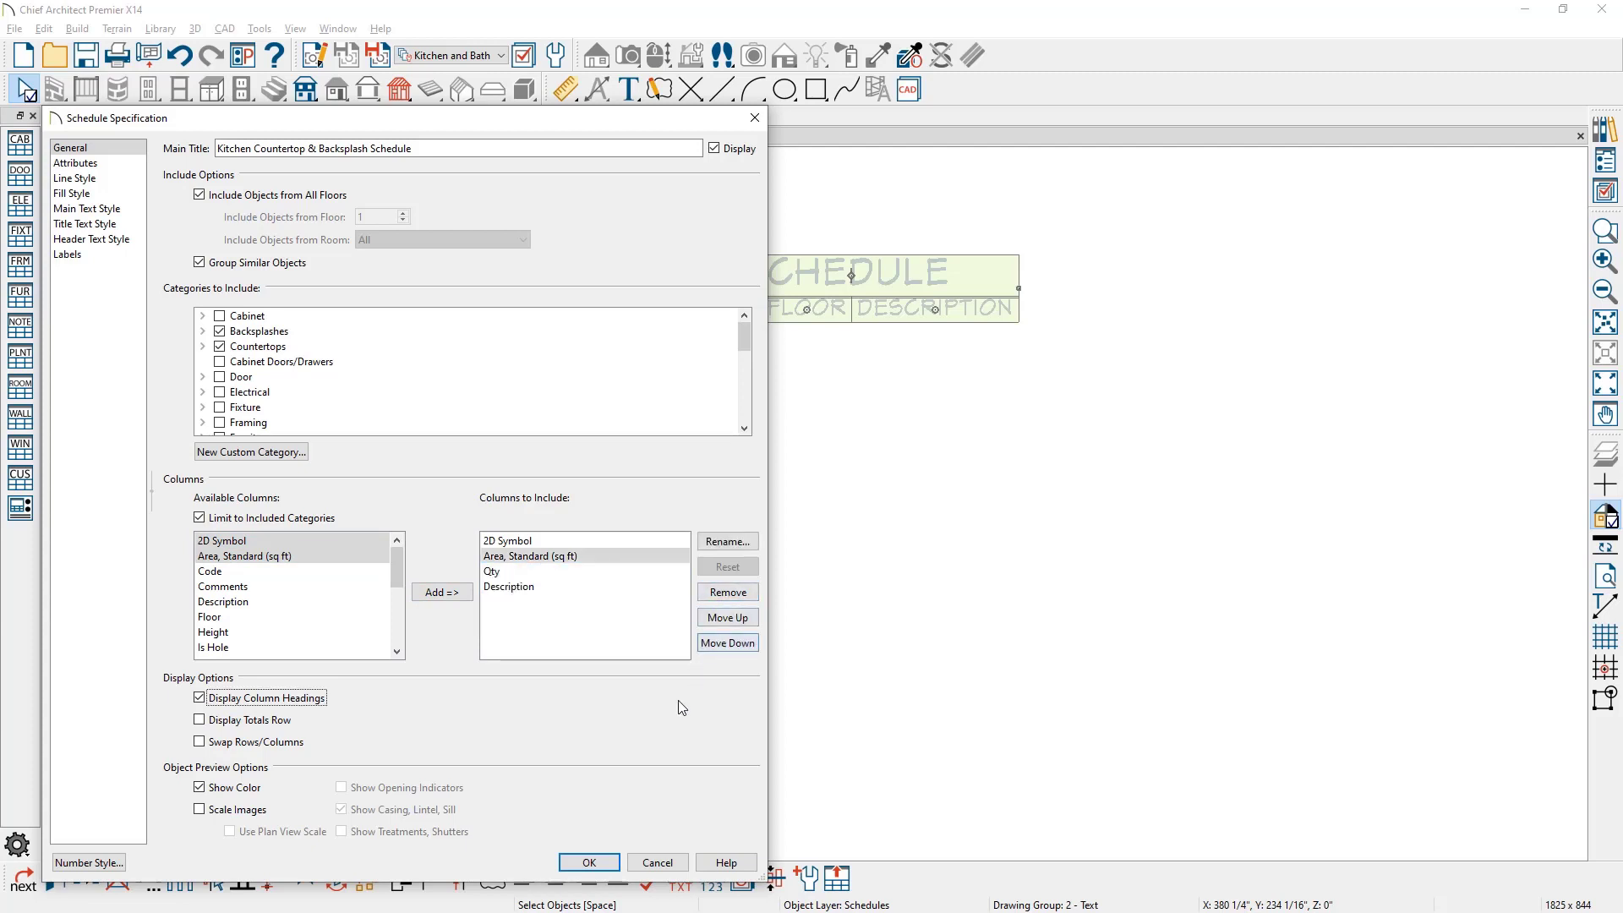
{"action": "left_click", "coordinate": [608, 859]}
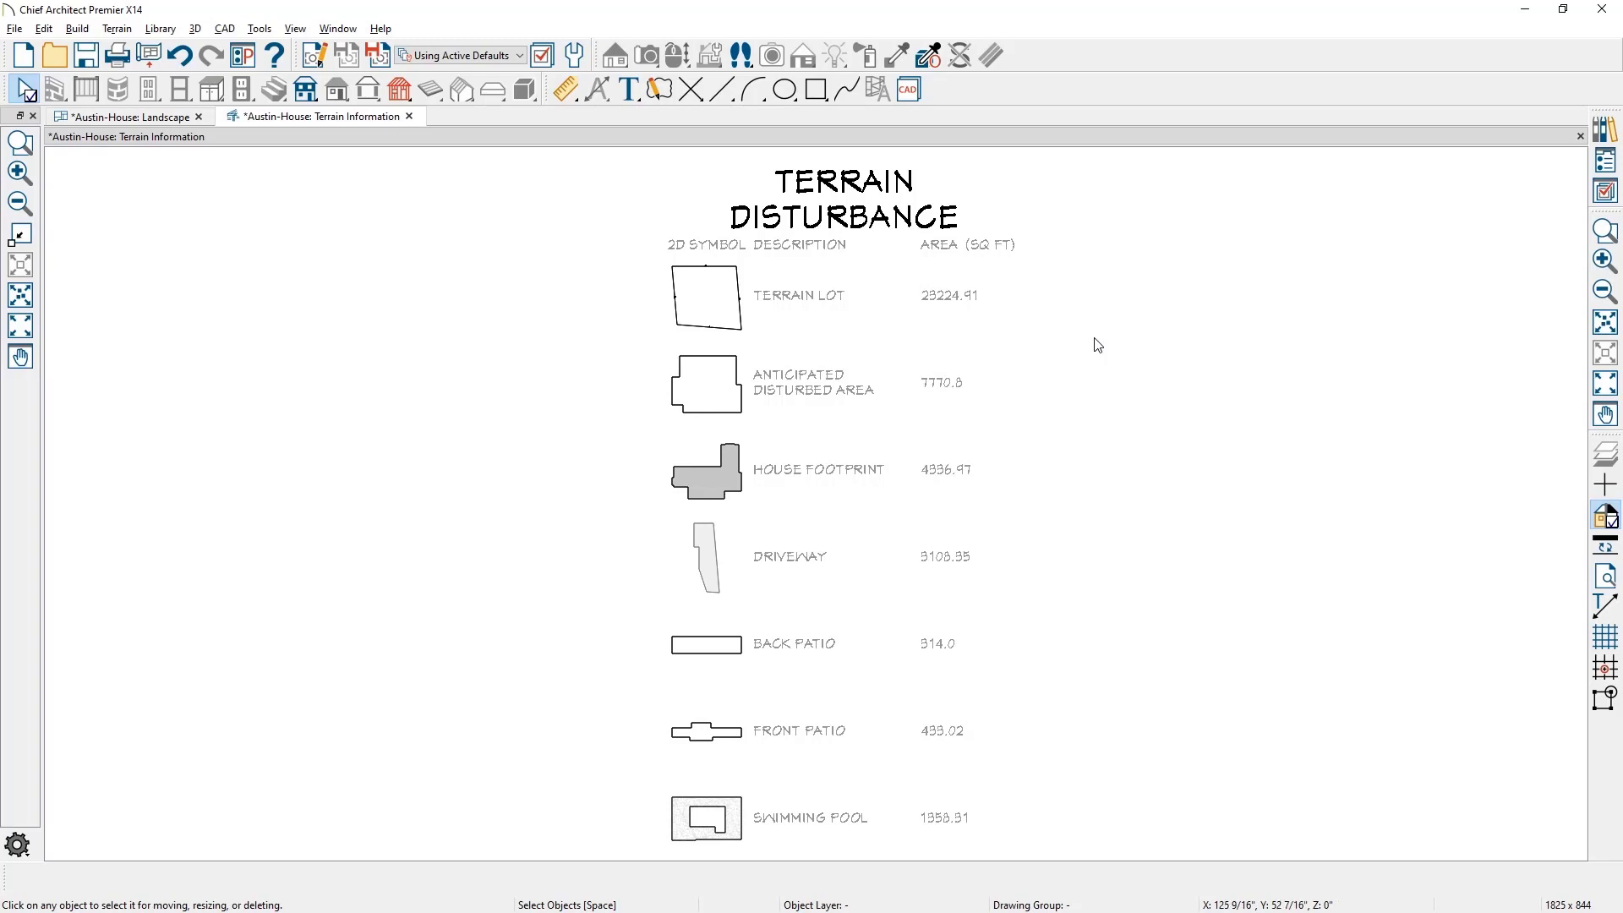
Step: Show the Terrain Lot row on the site plan and open its Schedule and Object Information pages
{"action": "left_click", "coordinate": [960, 312]}
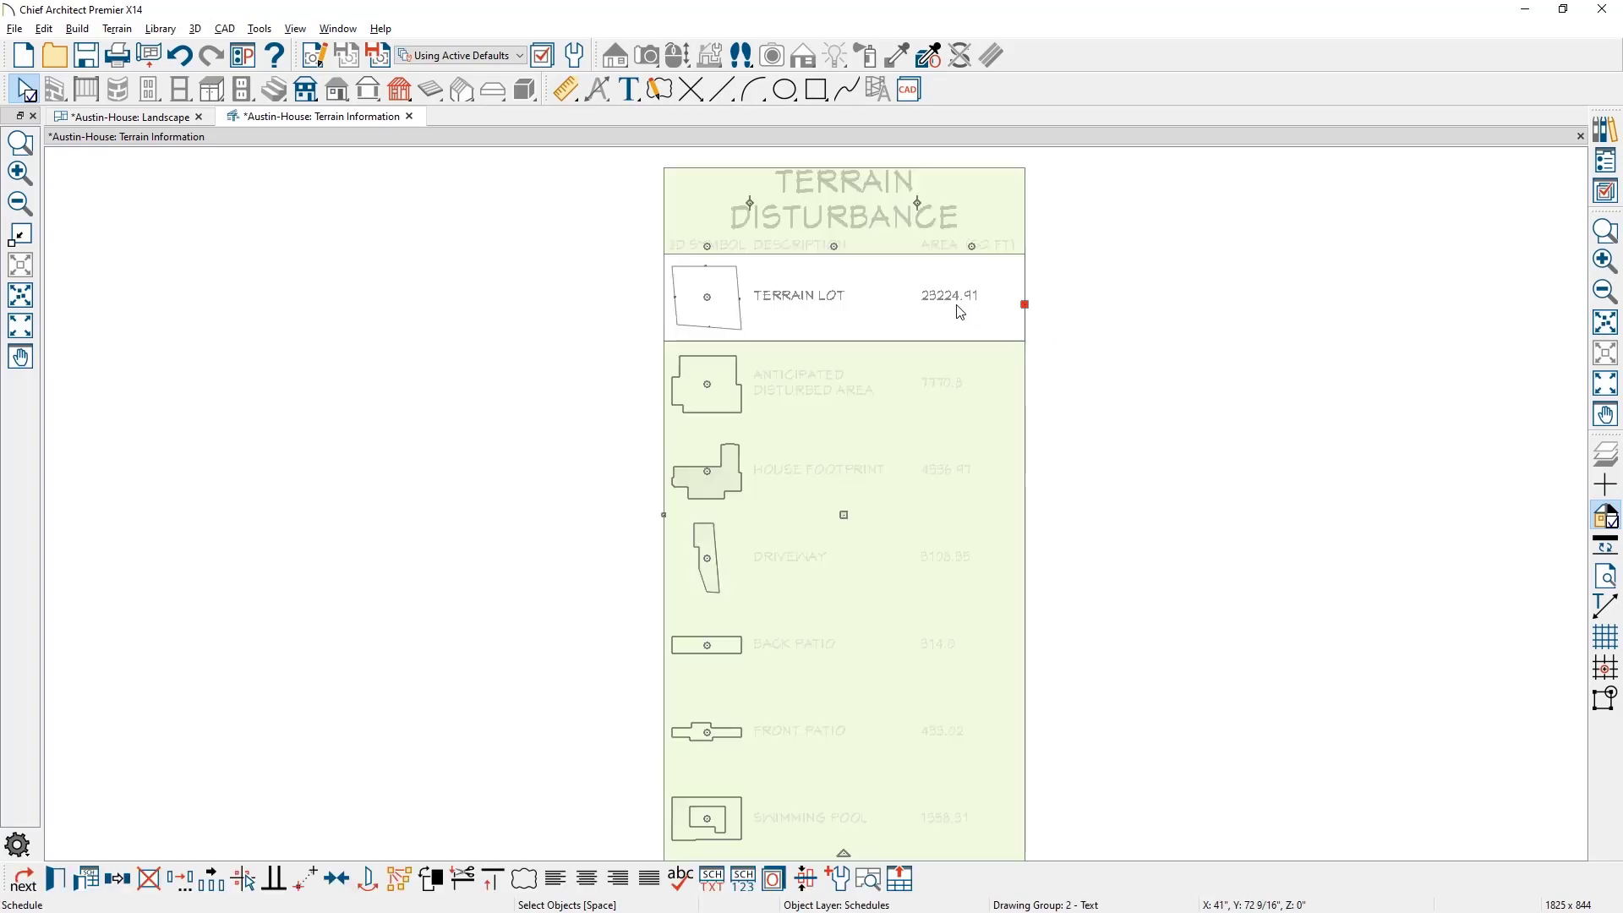
{"action": "left_click", "coordinate": [869, 879]}
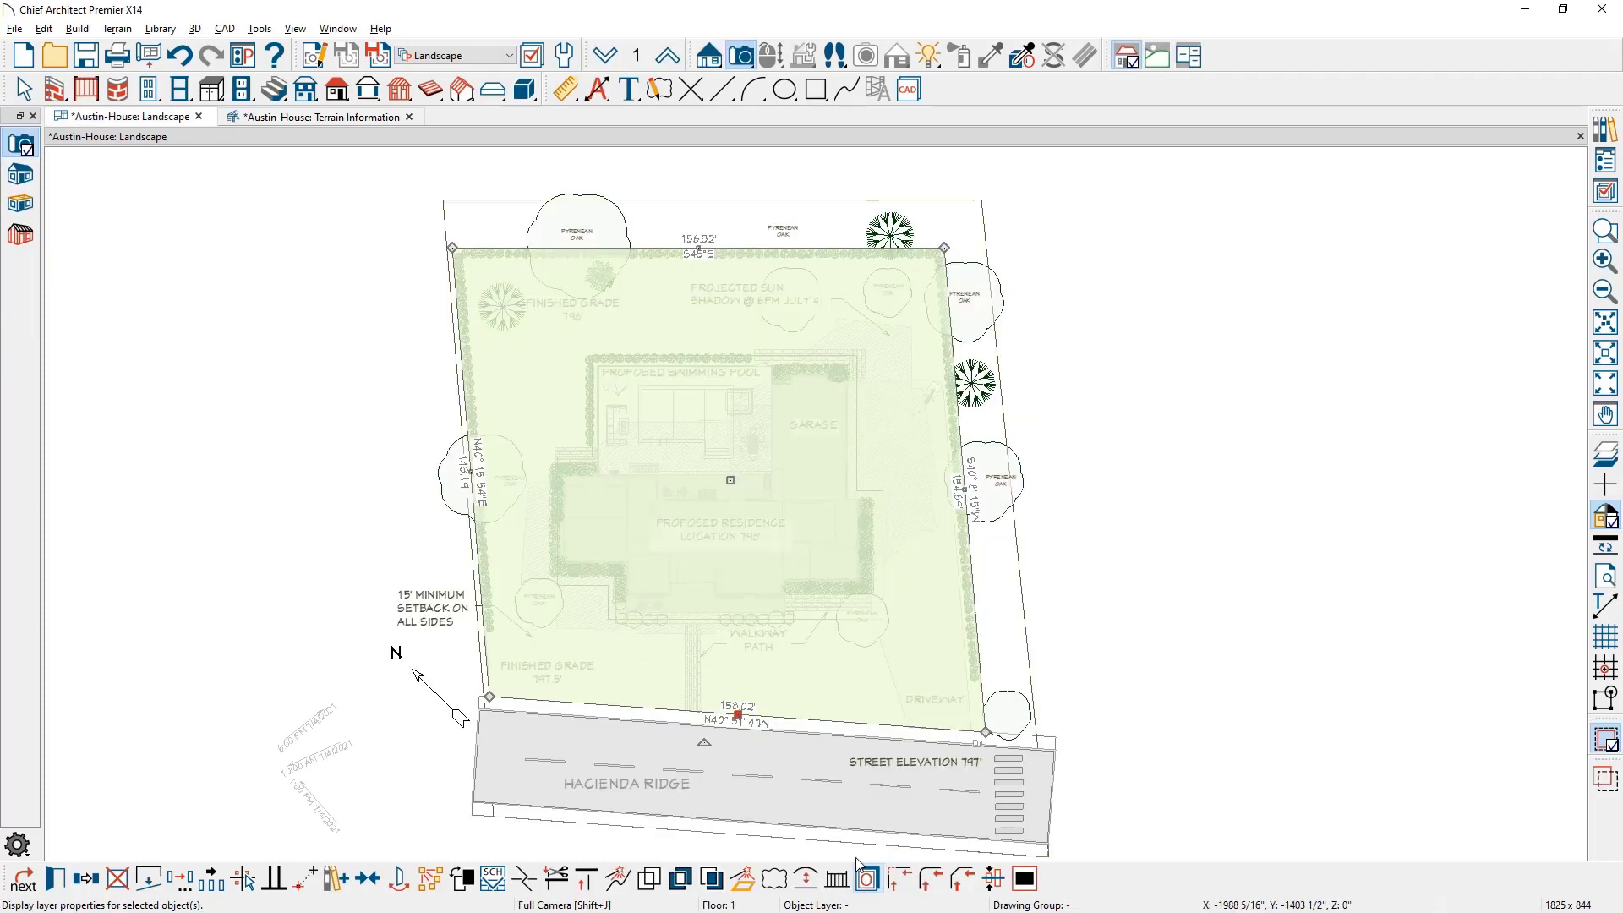
{"action": "left_click", "coordinate": [57, 879]}
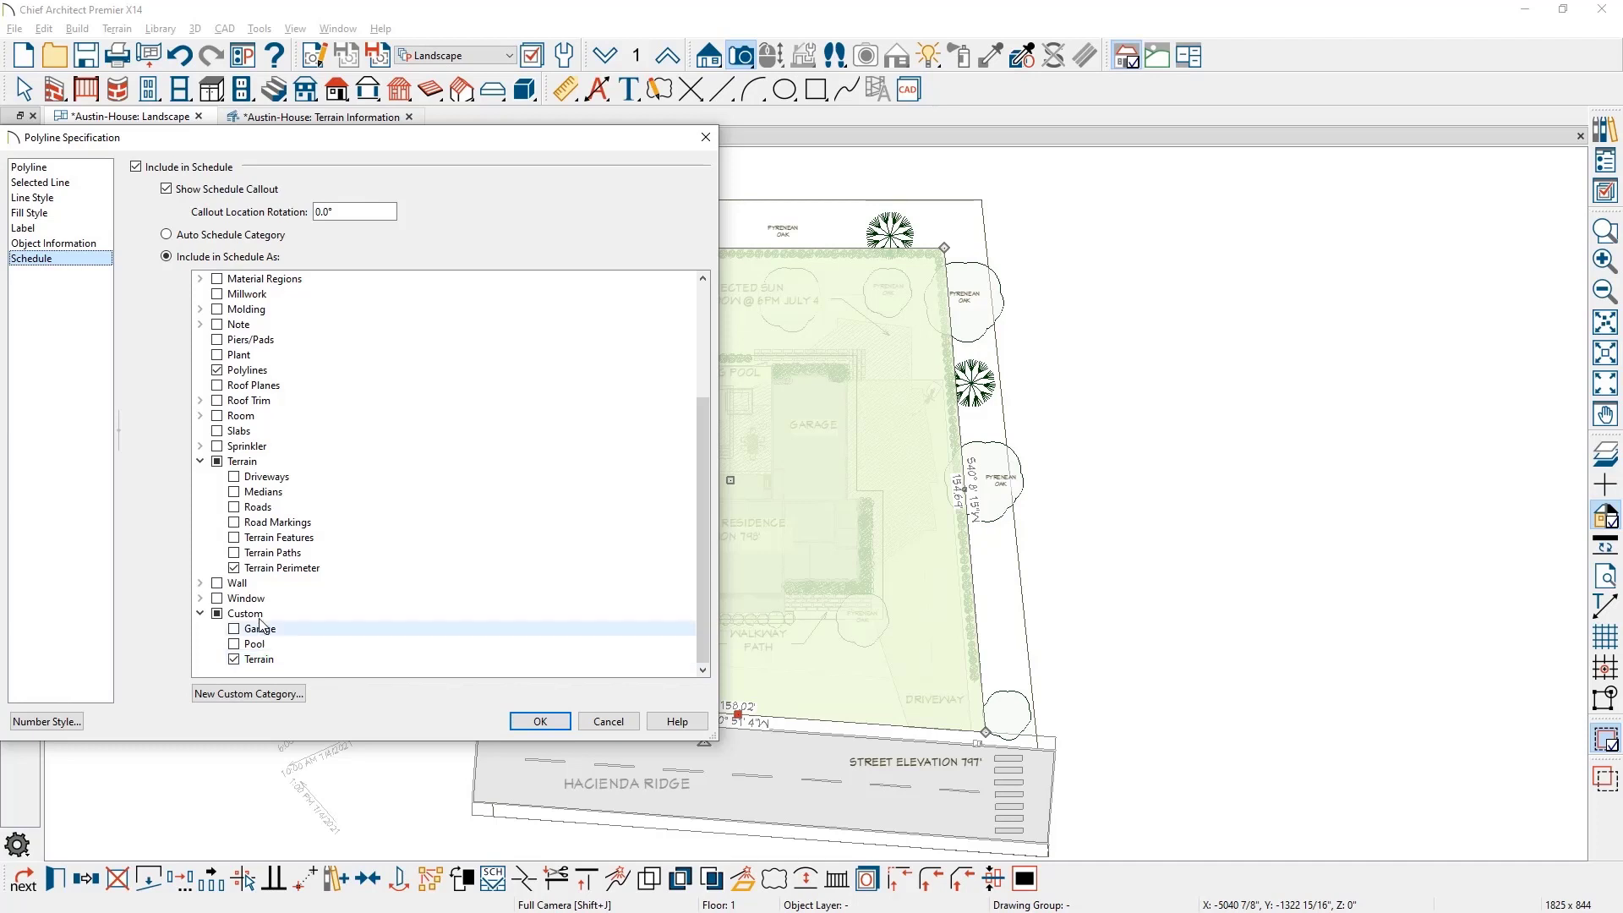
{"action": "left_click", "coordinate": [93, 246]}
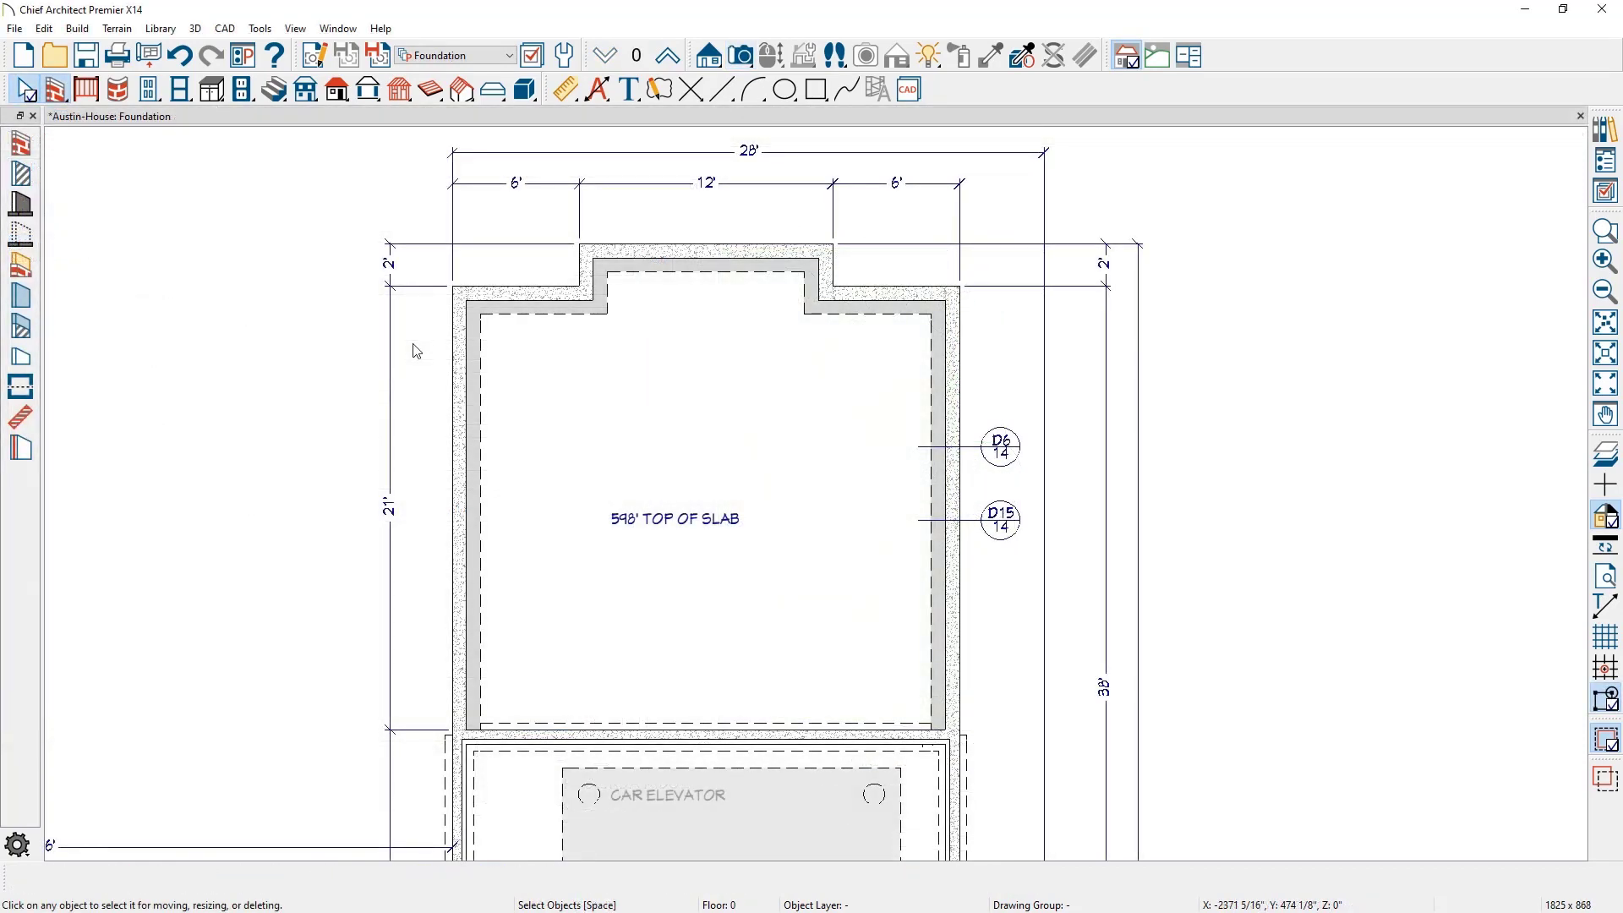
Step: Check the left foundation wall's footing fill style, keeping the solid pattern
{"action": "left_click", "coordinate": [461, 396]}
{"action": "double_click", "coordinate": [464, 398]}
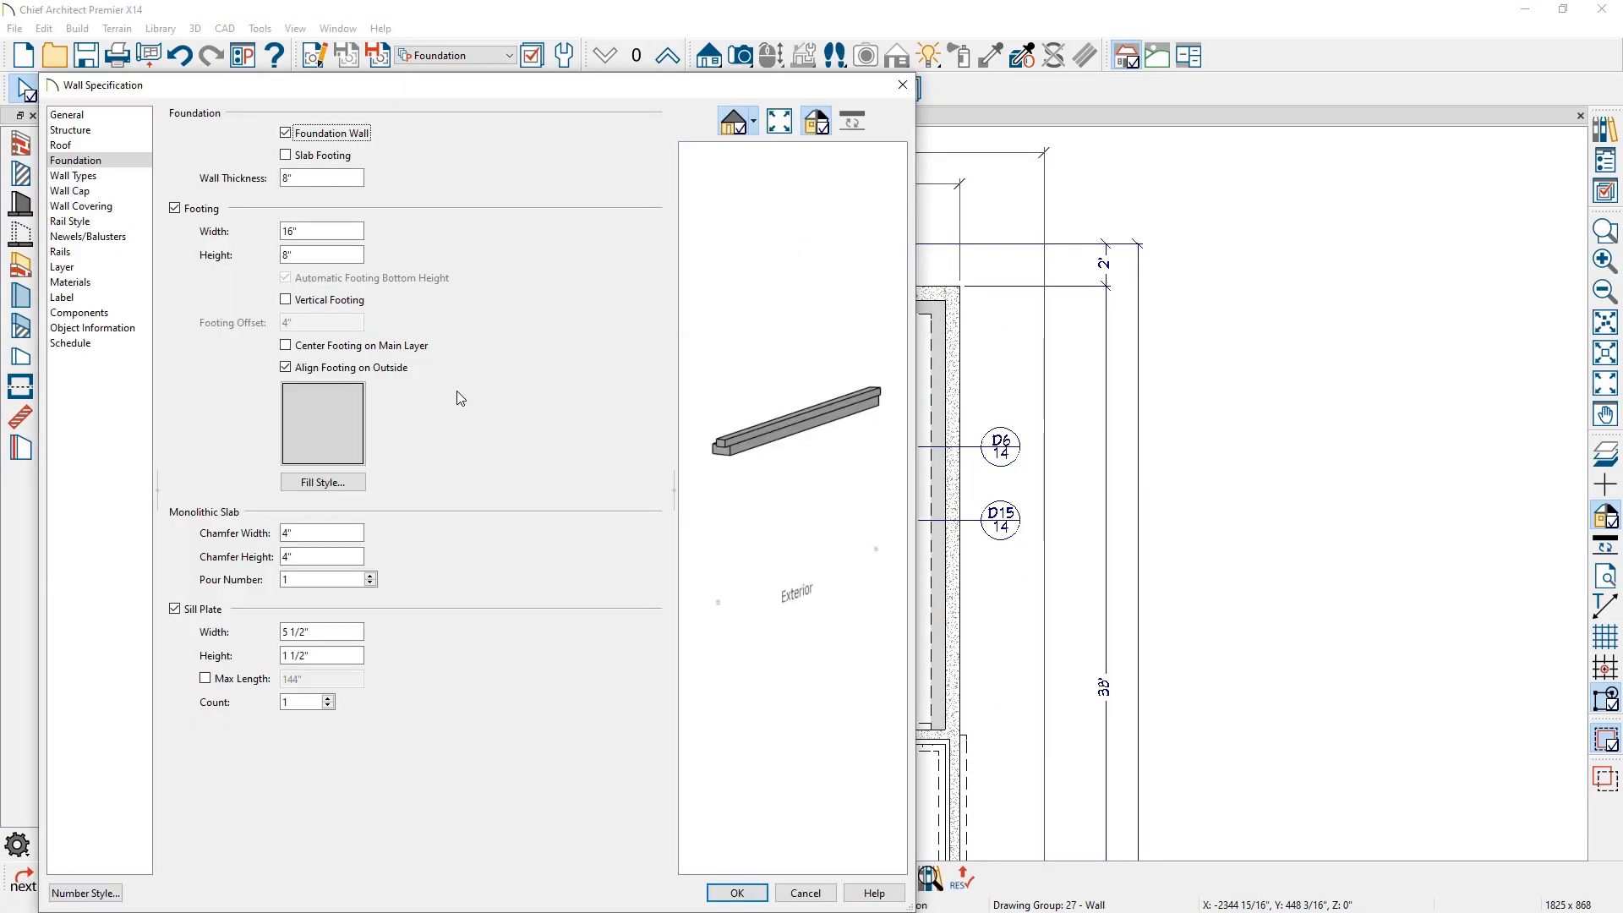
{"action": "left_click", "coordinate": [359, 494]}
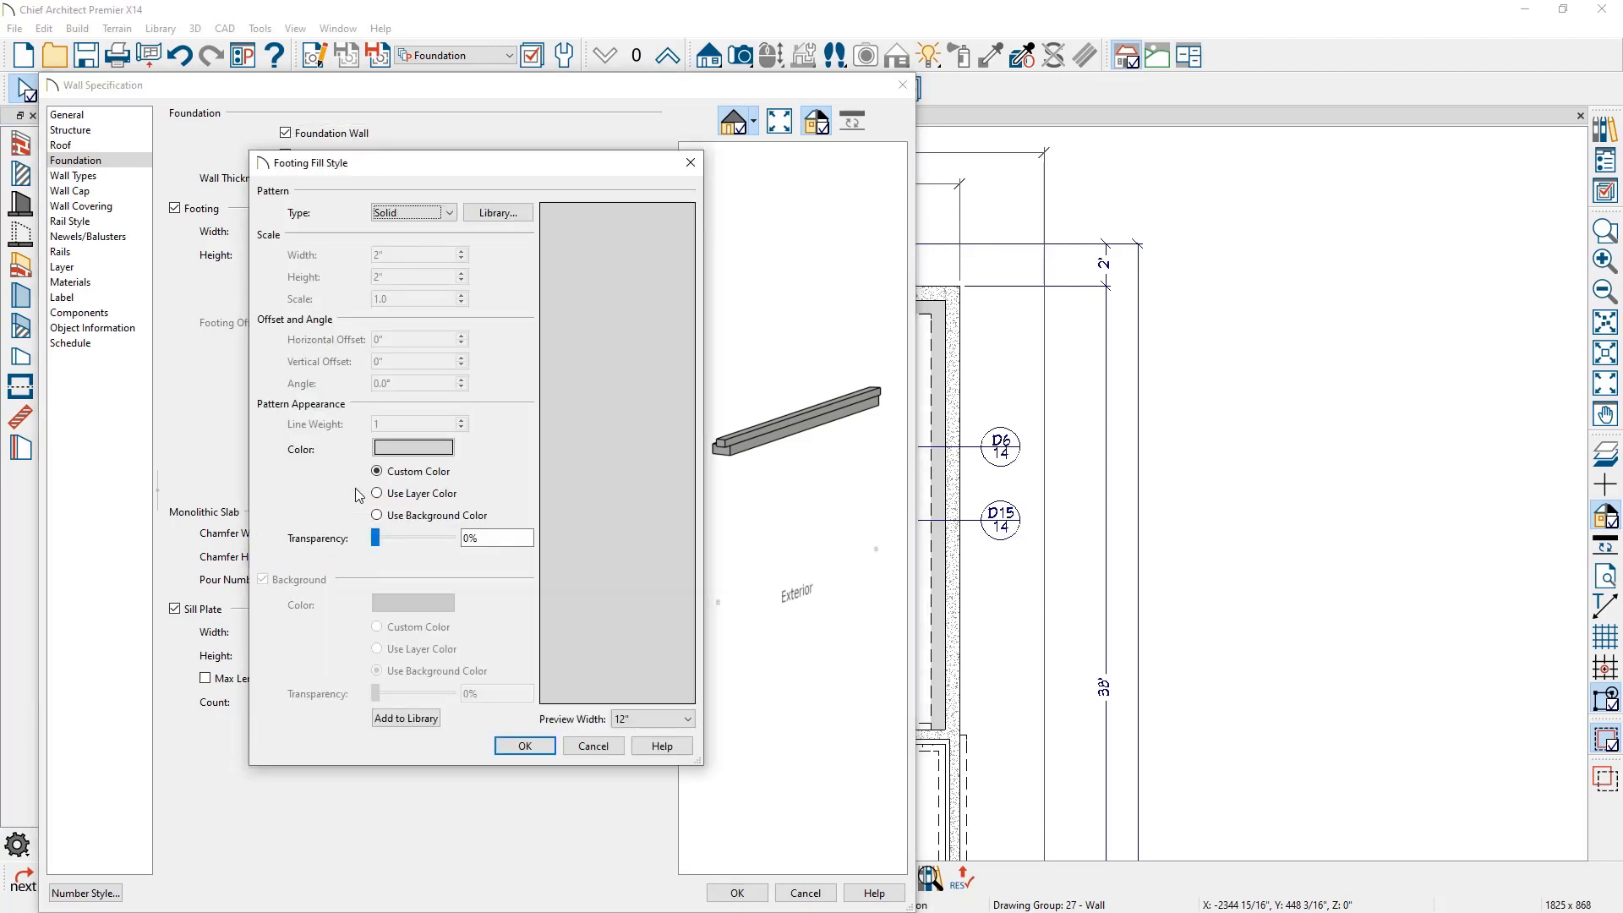
{"action": "left_click", "coordinate": [435, 218]}
{"action": "left_click", "coordinate": [439, 213]}
{"action": "left_click", "coordinate": [525, 745]}
{"action": "key", "text": "Return"}
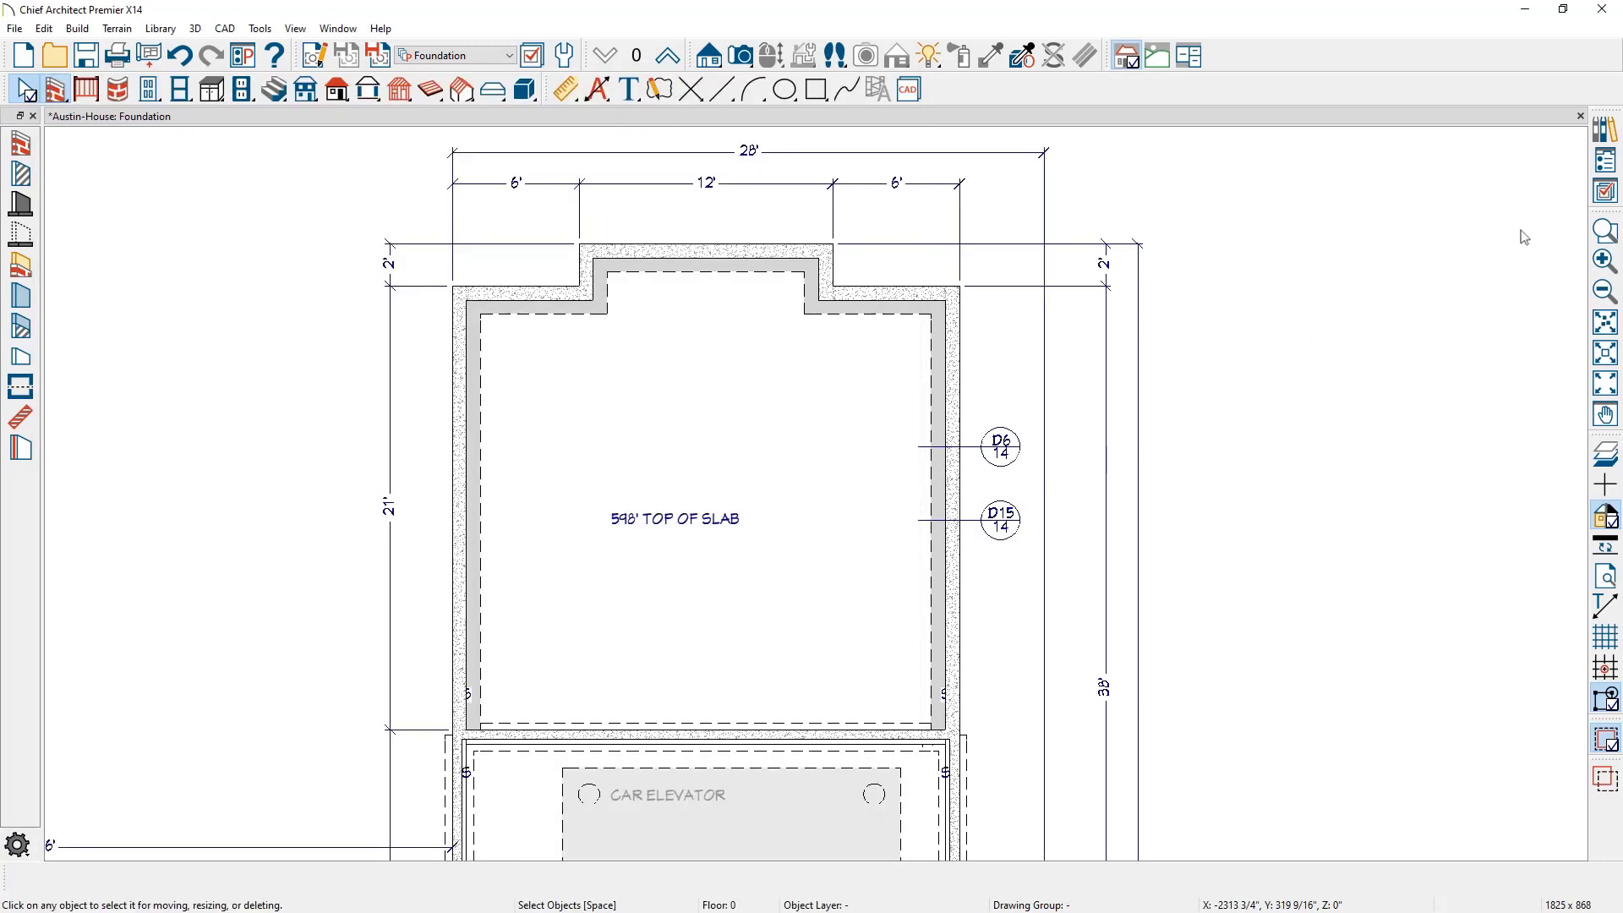
Step: Filter the plan's layer display options by the name 'ledge'
{"action": "left_click", "coordinate": [1605, 191]}
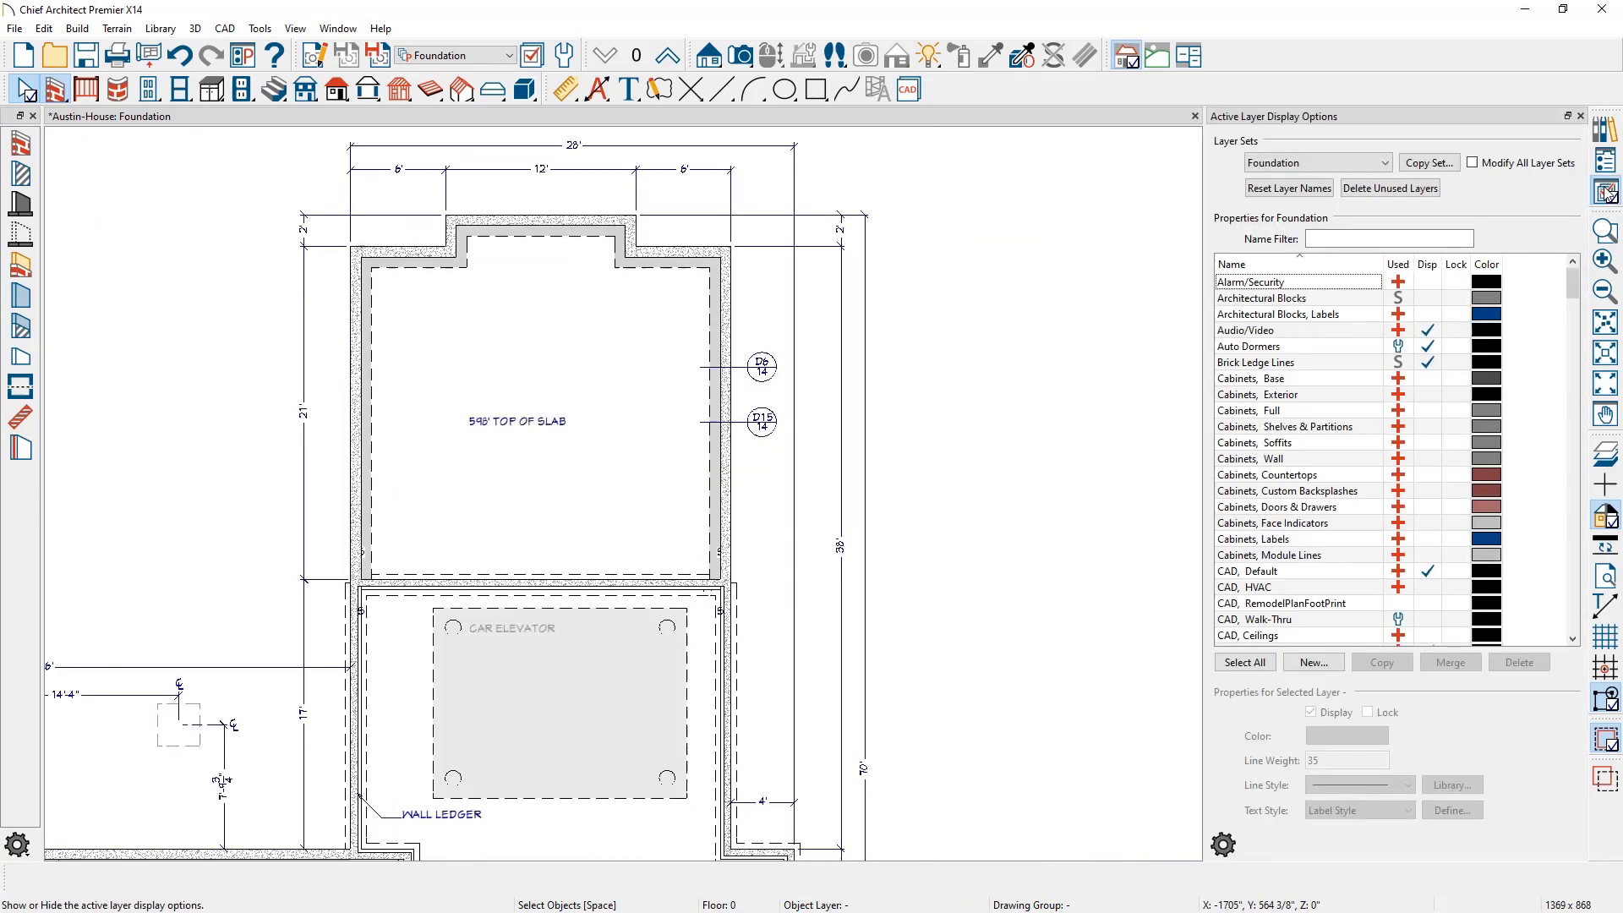
{"action": "left_click", "coordinate": [1423, 231]}
{"action": "type", "text": "ledge"}
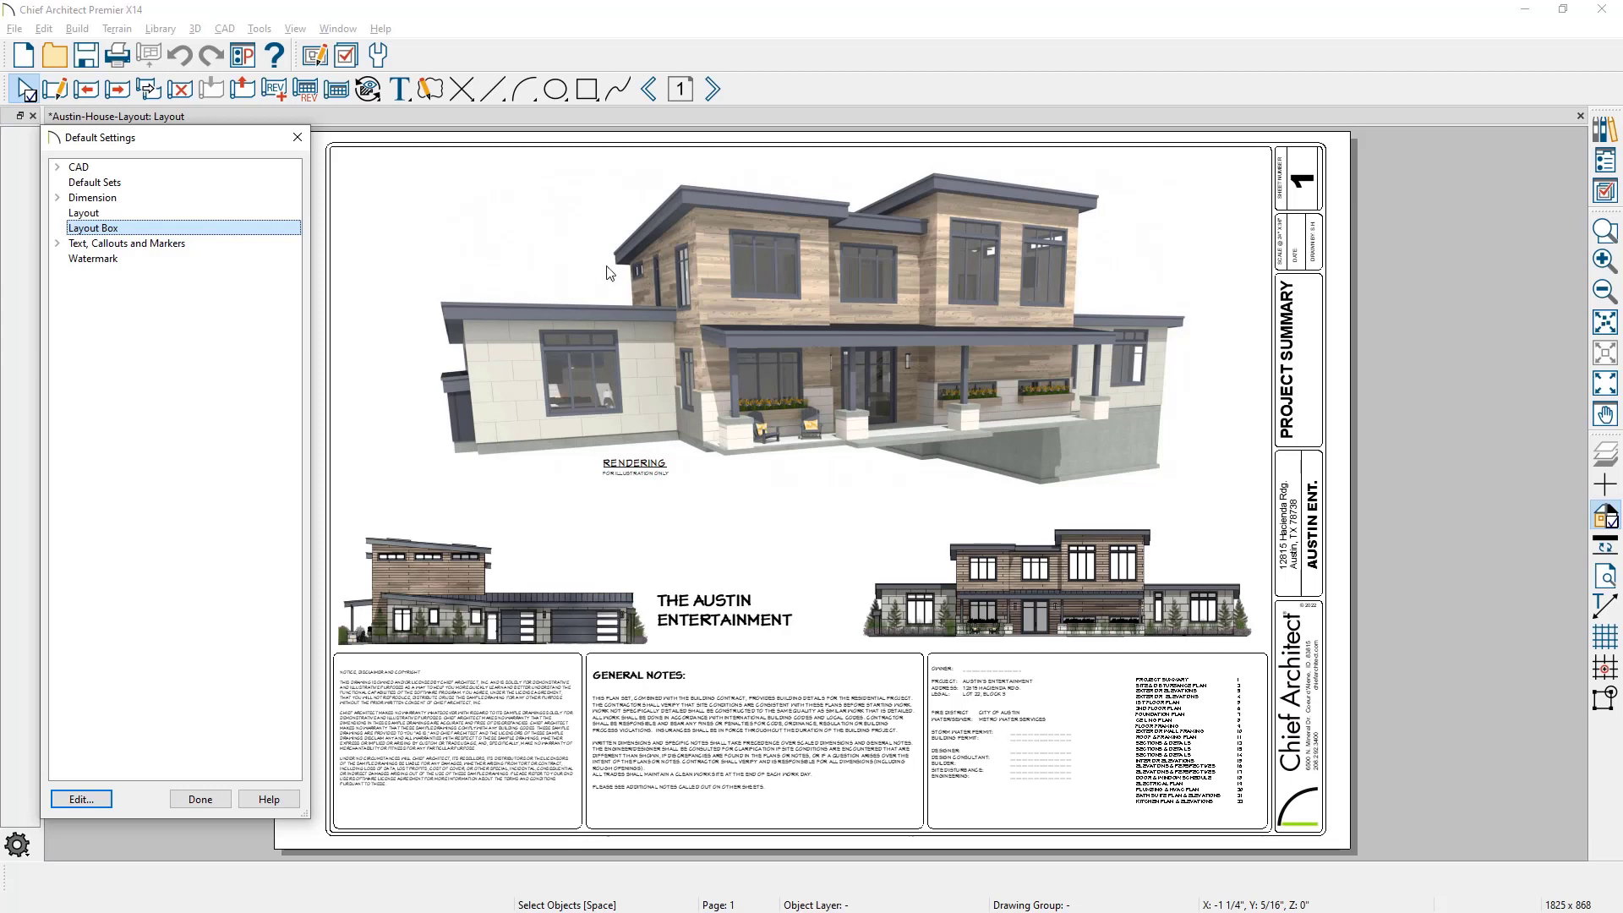
Step: Set the Layout Box default label to Use Marker with Centered text alignment
{"action": "double_click", "coordinate": [263, 231]}
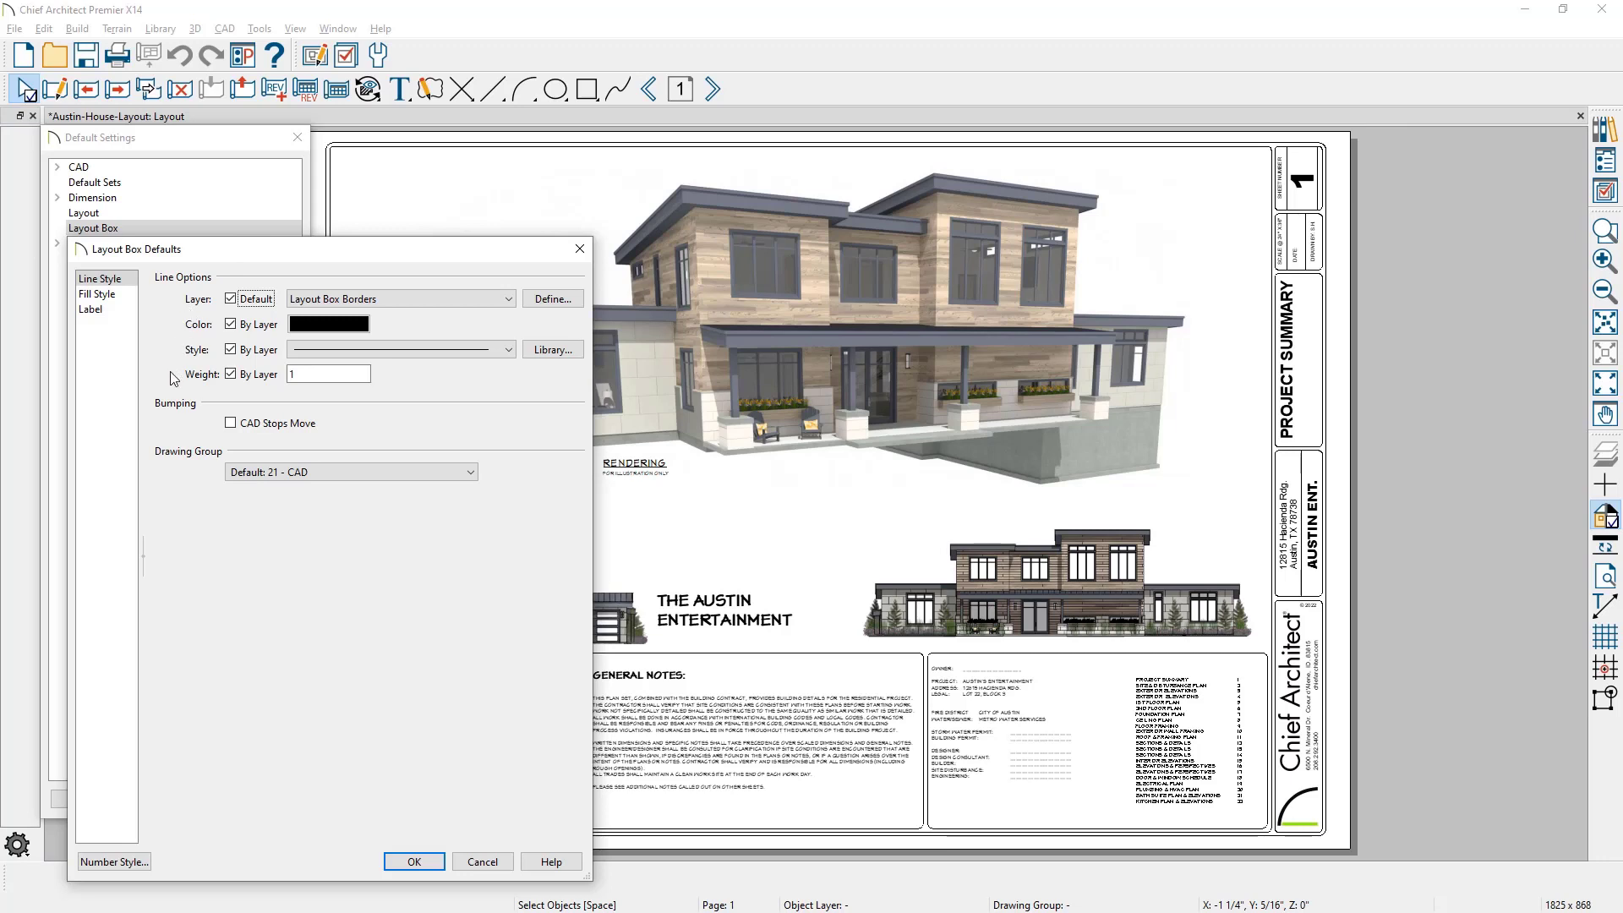
{"action": "left_click", "coordinate": [115, 297]}
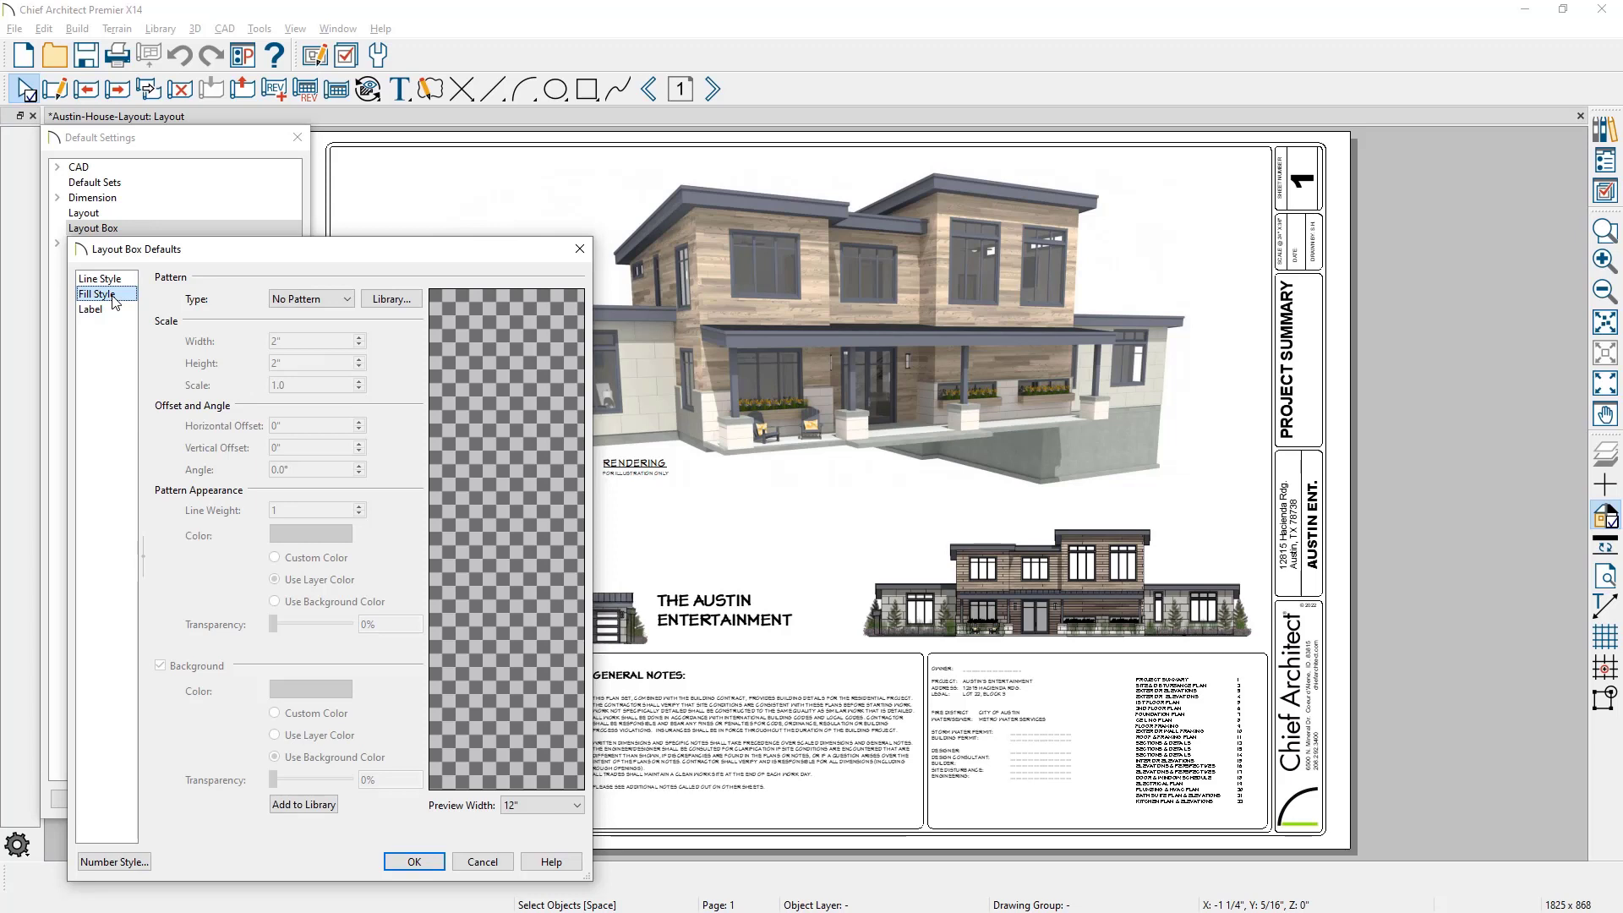
{"action": "left_click", "coordinate": [115, 316]}
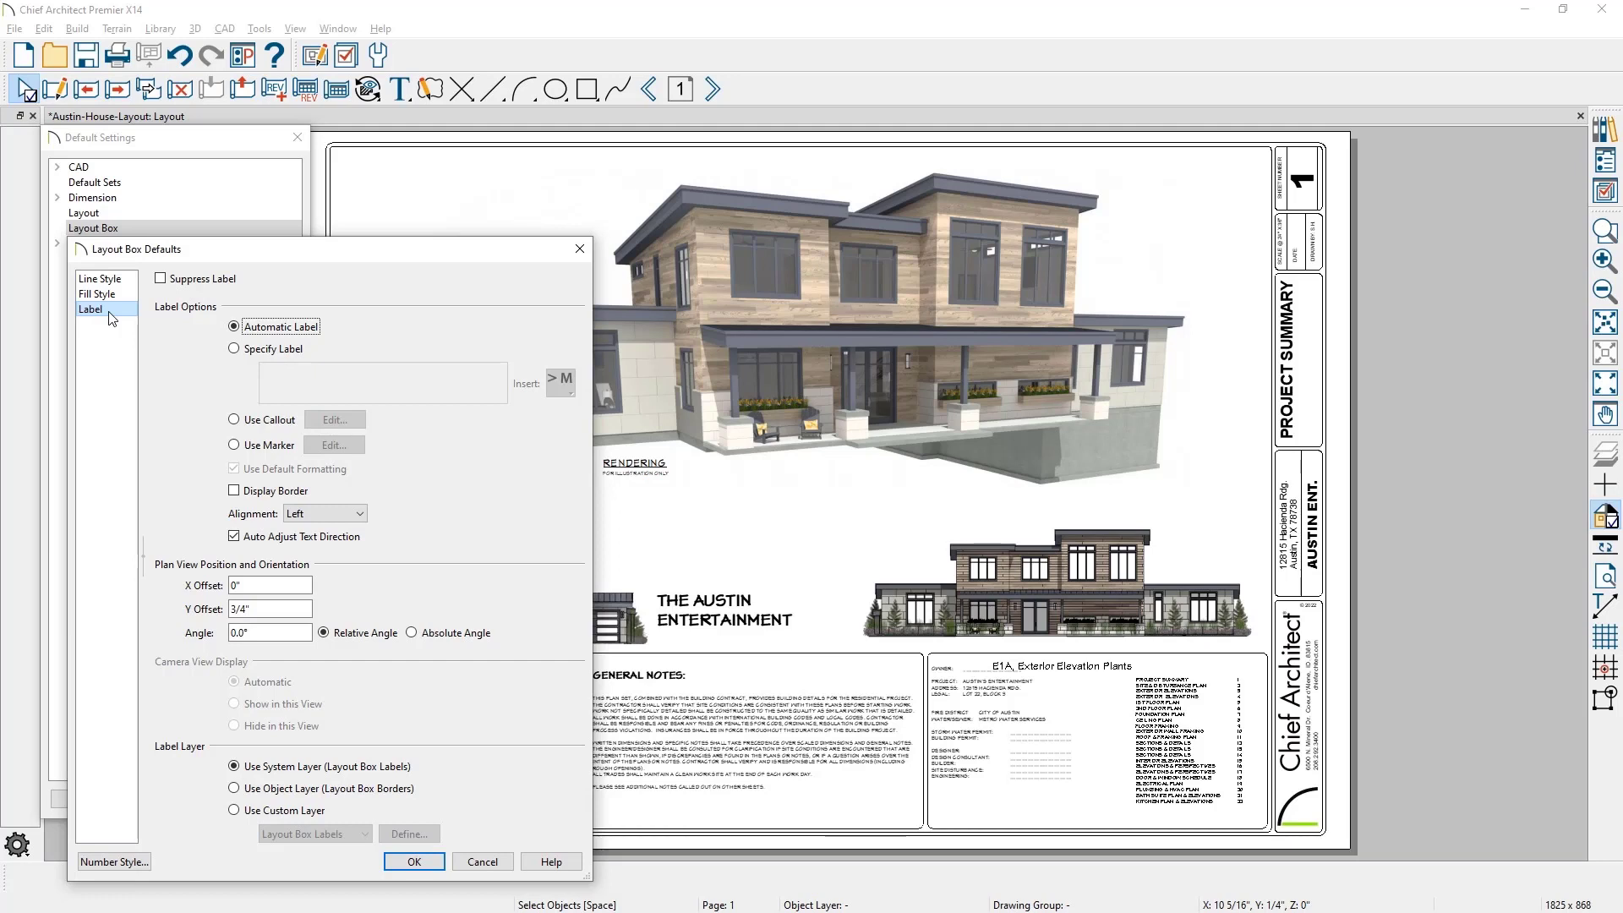
{"action": "left_click", "coordinate": [234, 445]}
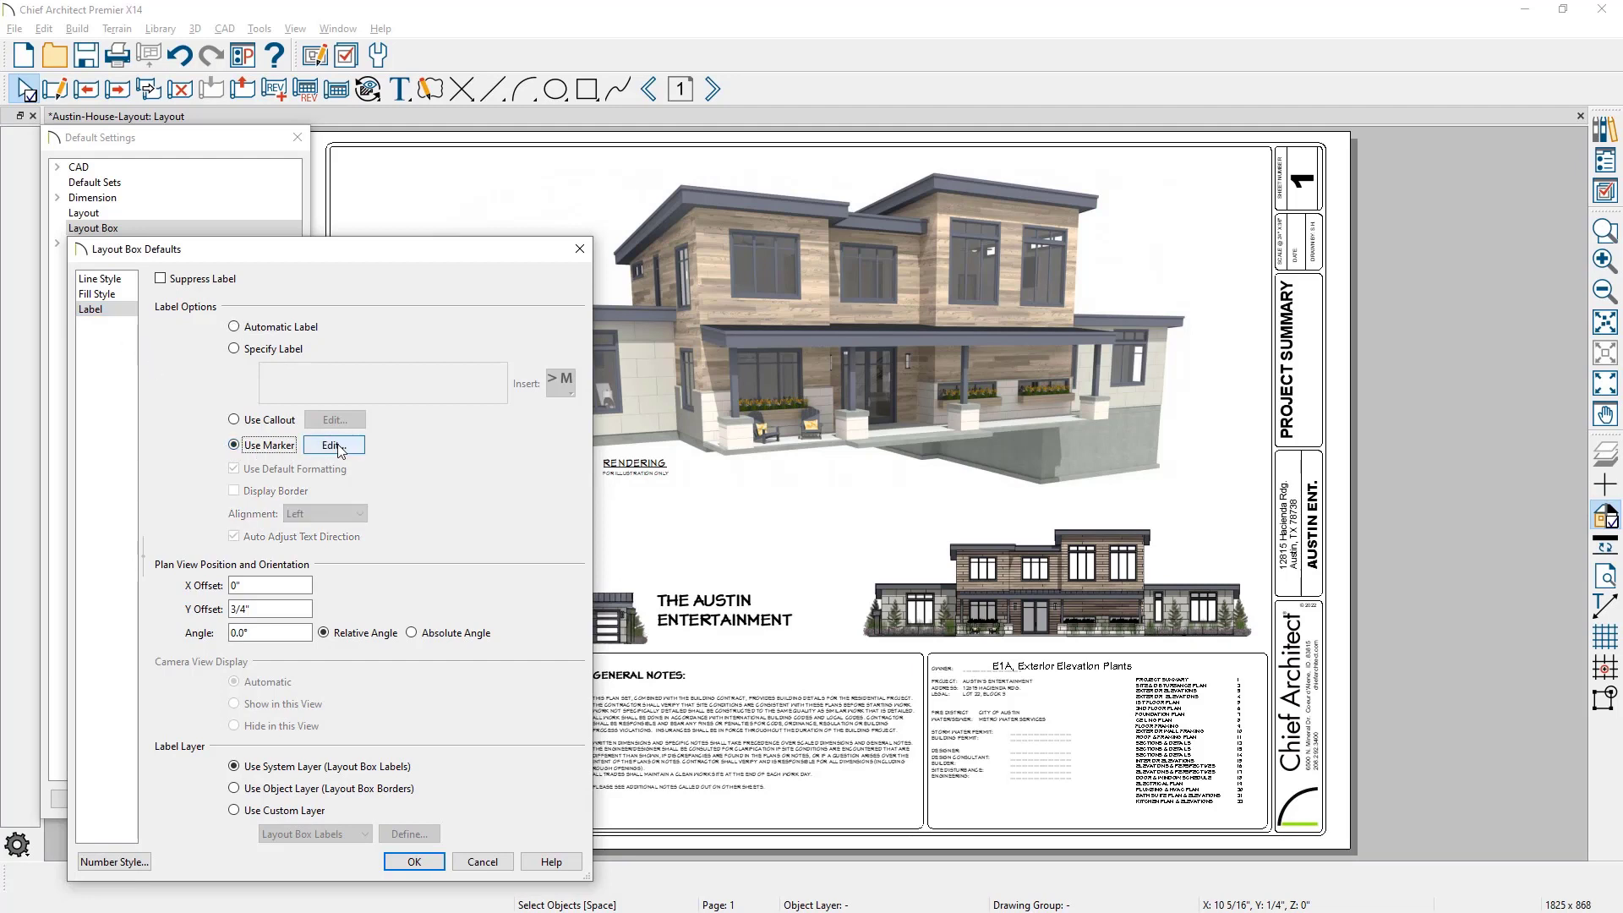
{"action": "left_click", "coordinate": [334, 444]}
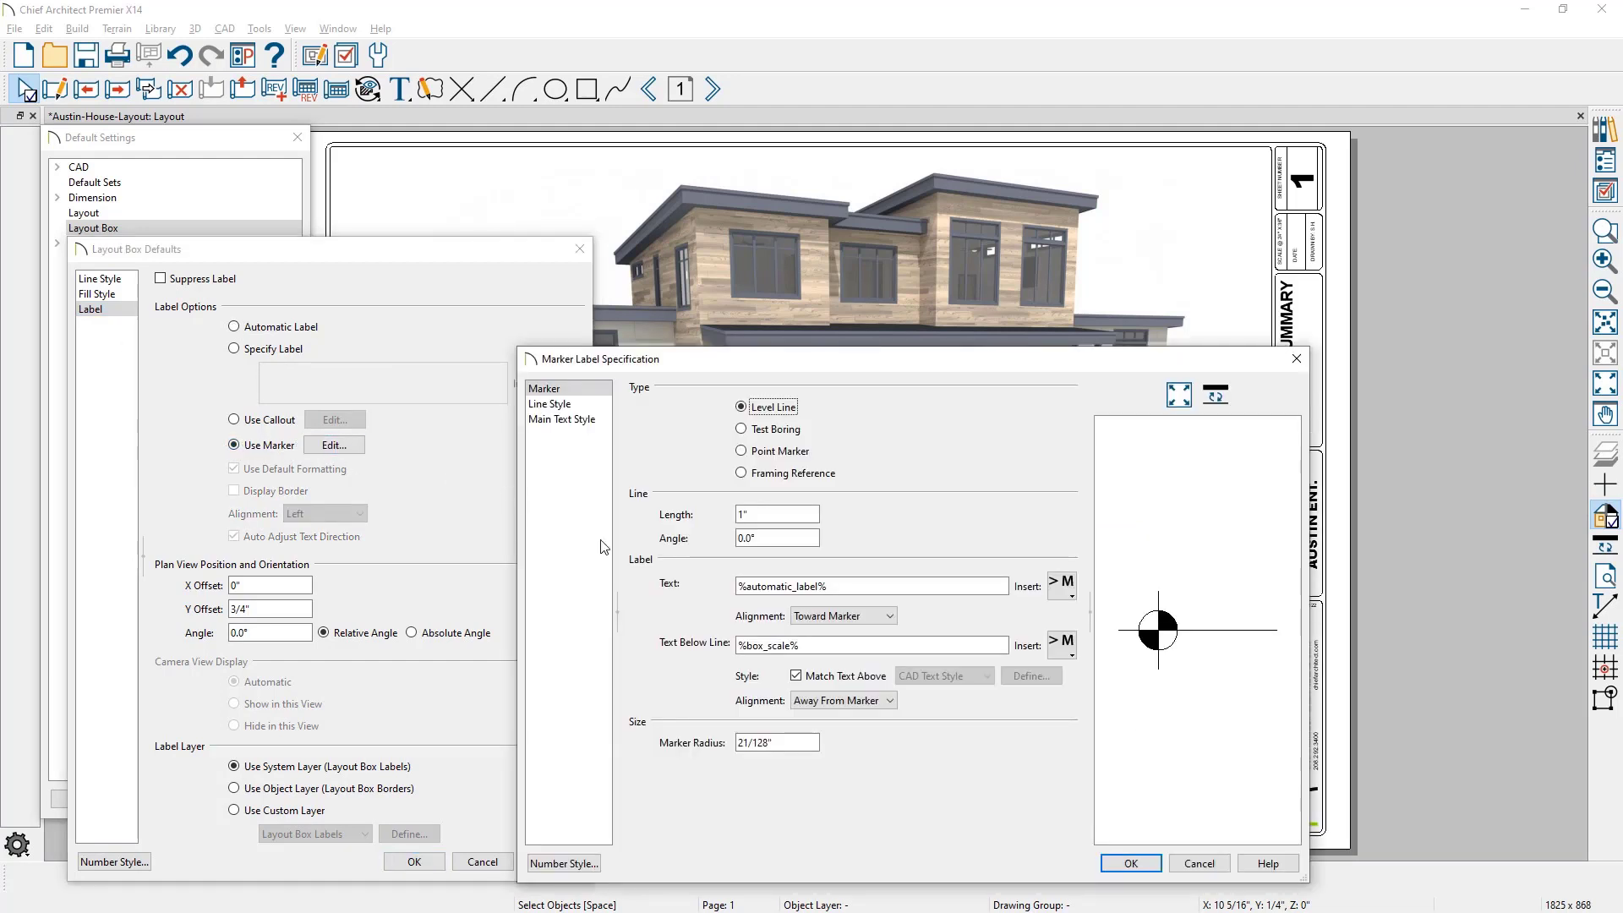
{"action": "left_click", "coordinate": [879, 618]}
{"action": "left_click", "coordinate": [858, 649]}
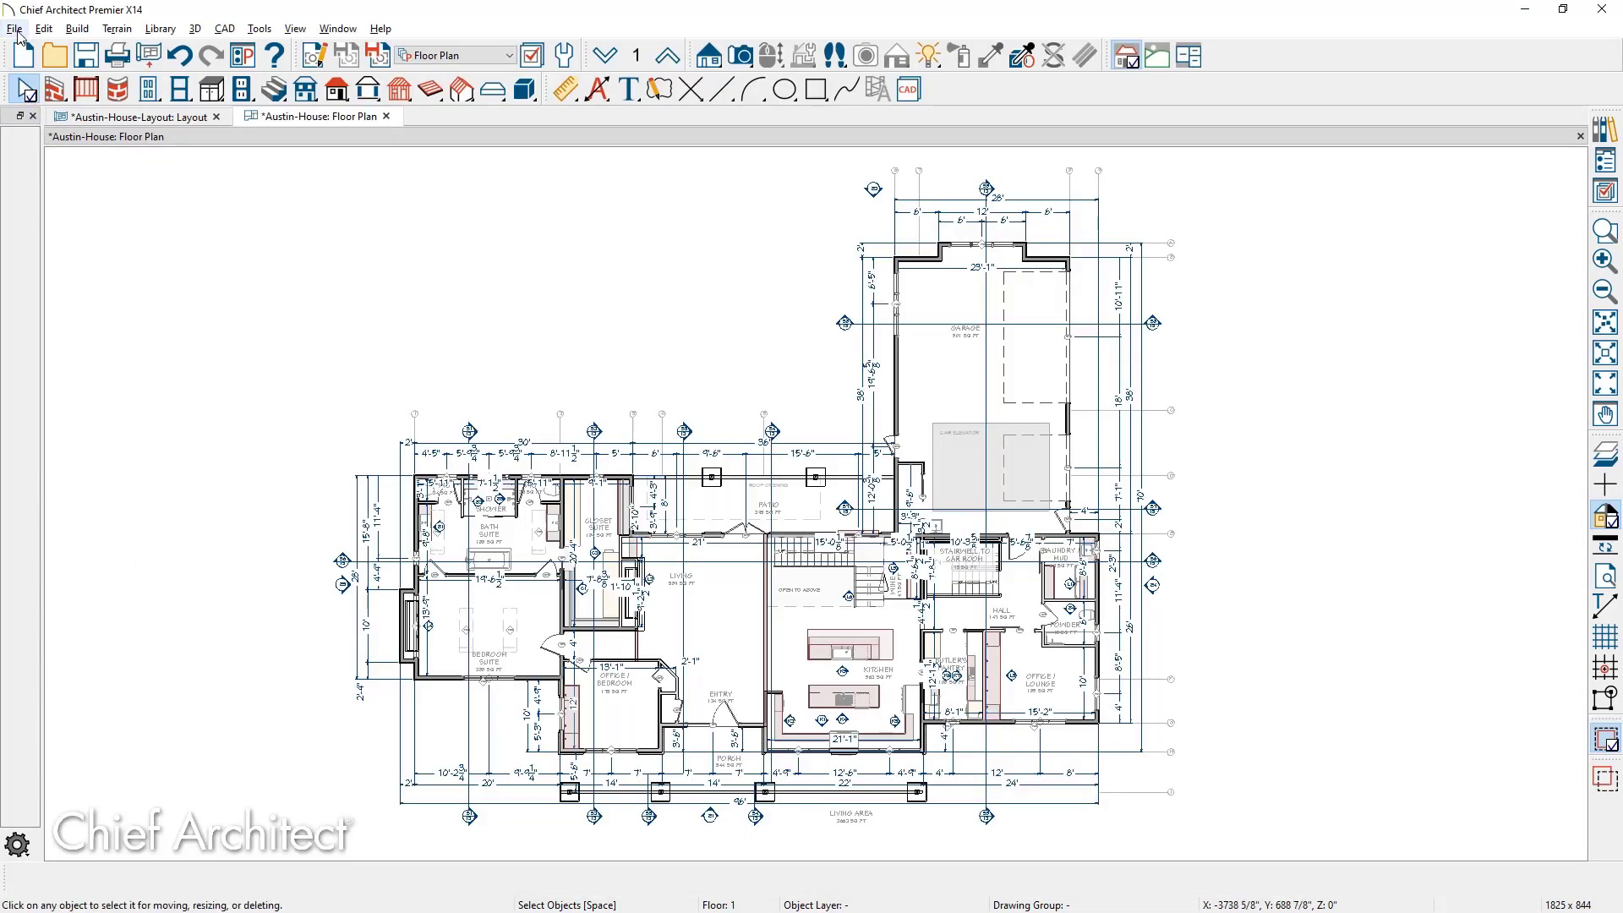
Step: Send the floor plan to layout page 5 at 3/16 in = 1 ft and zoom in on its marker label
{"action": "left_click", "coordinate": [16, 29]}
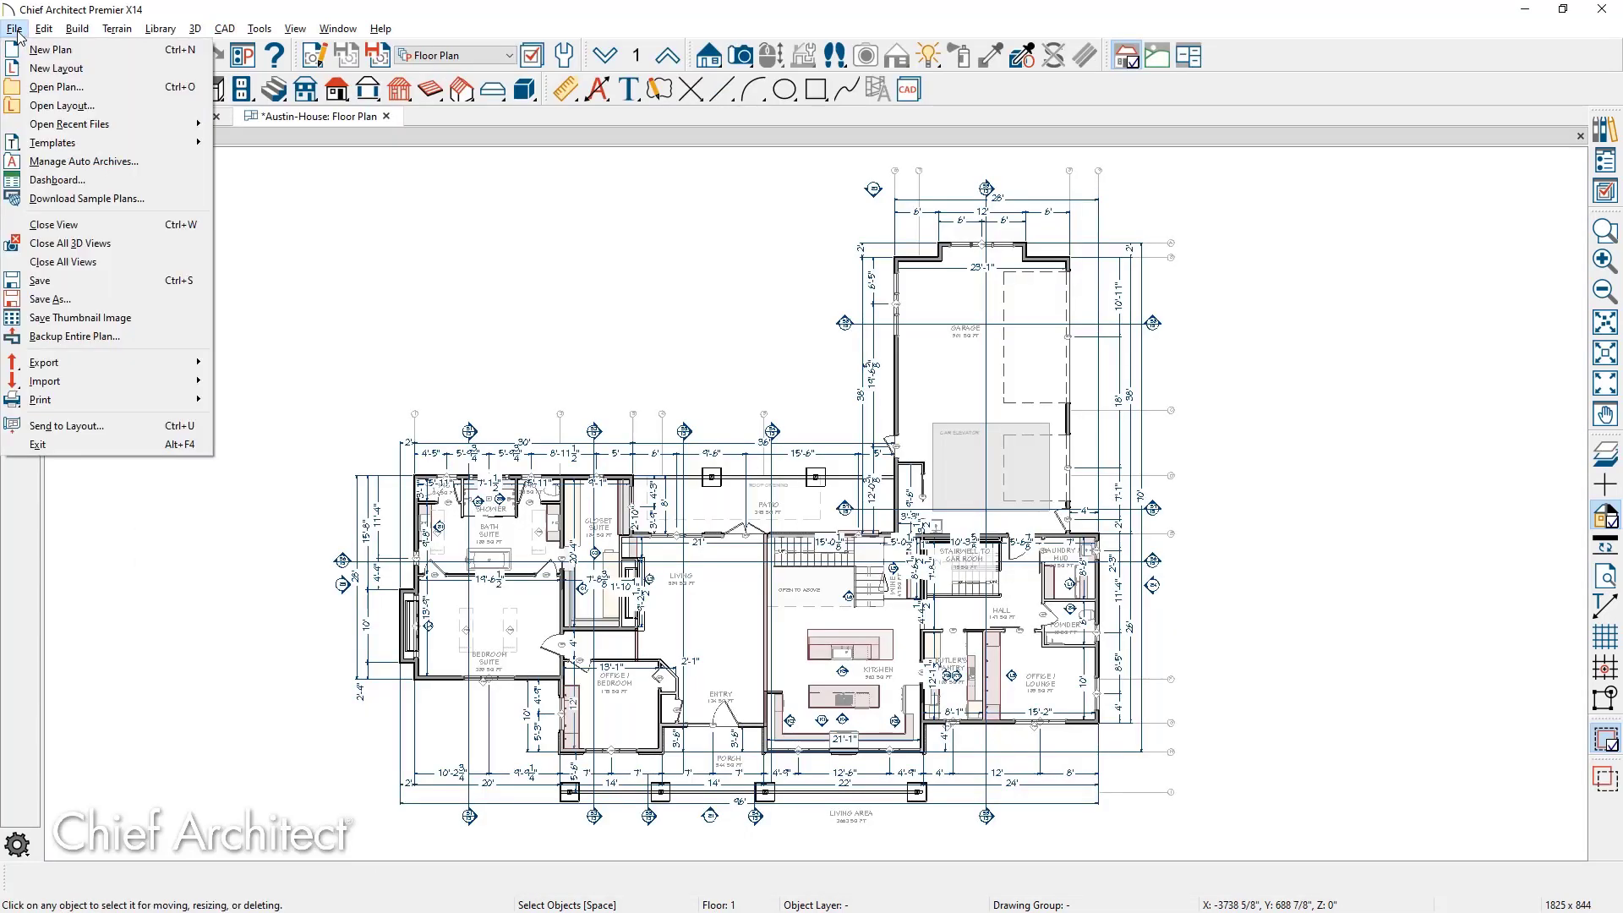
{"action": "left_click", "coordinate": [68, 426]}
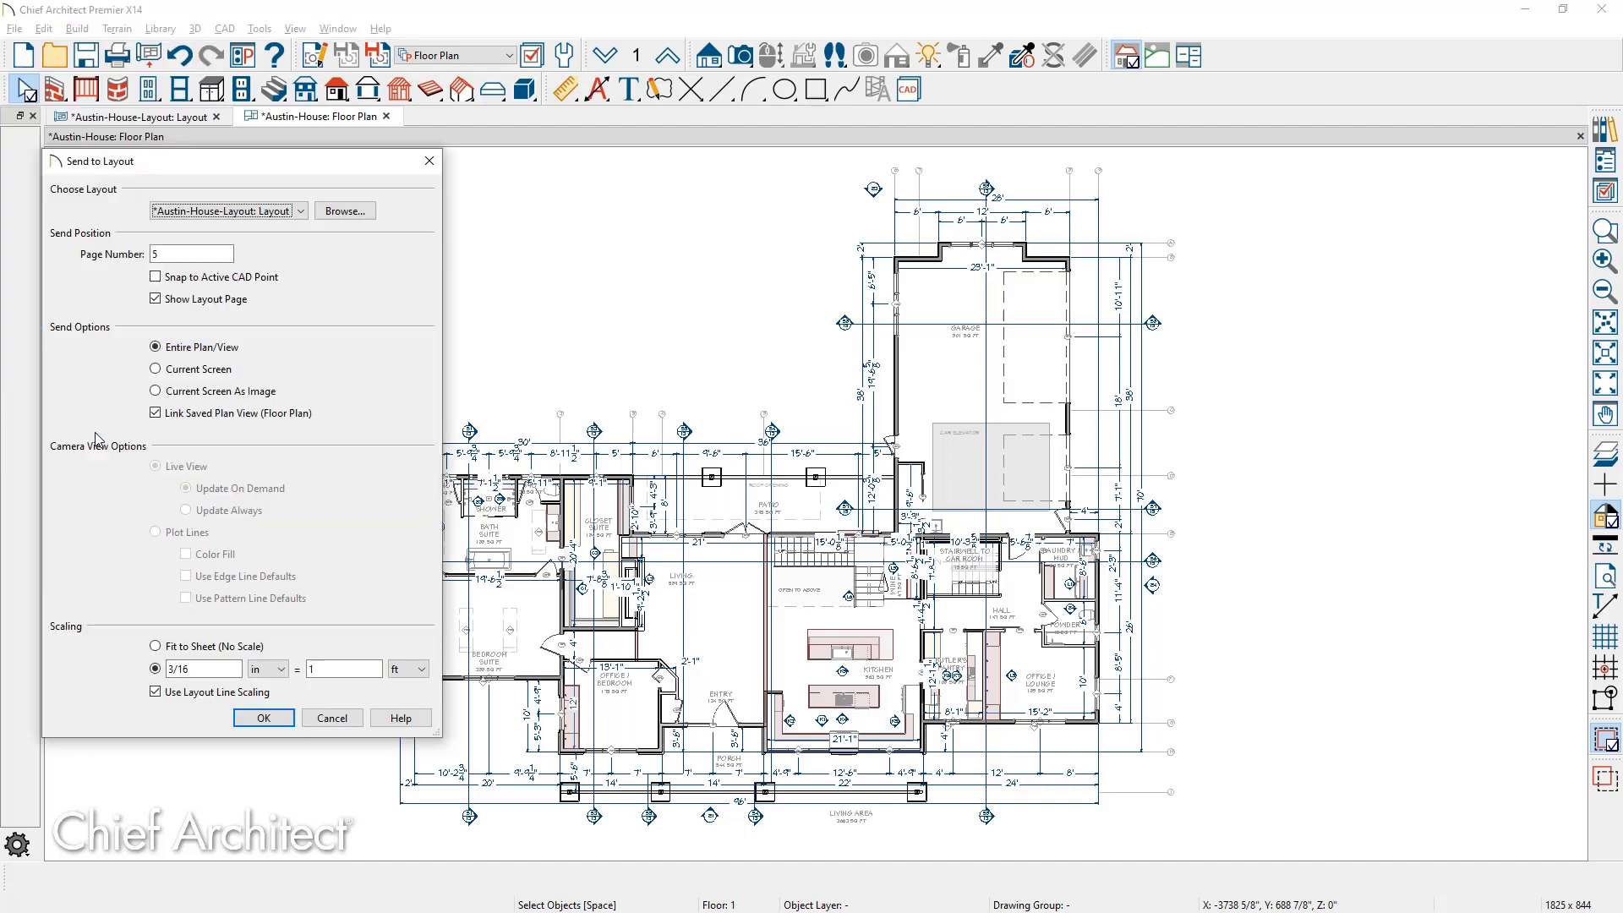
{"action": "left_click", "coordinate": [258, 719]}
{"action": "key", "text": "shift+z"}
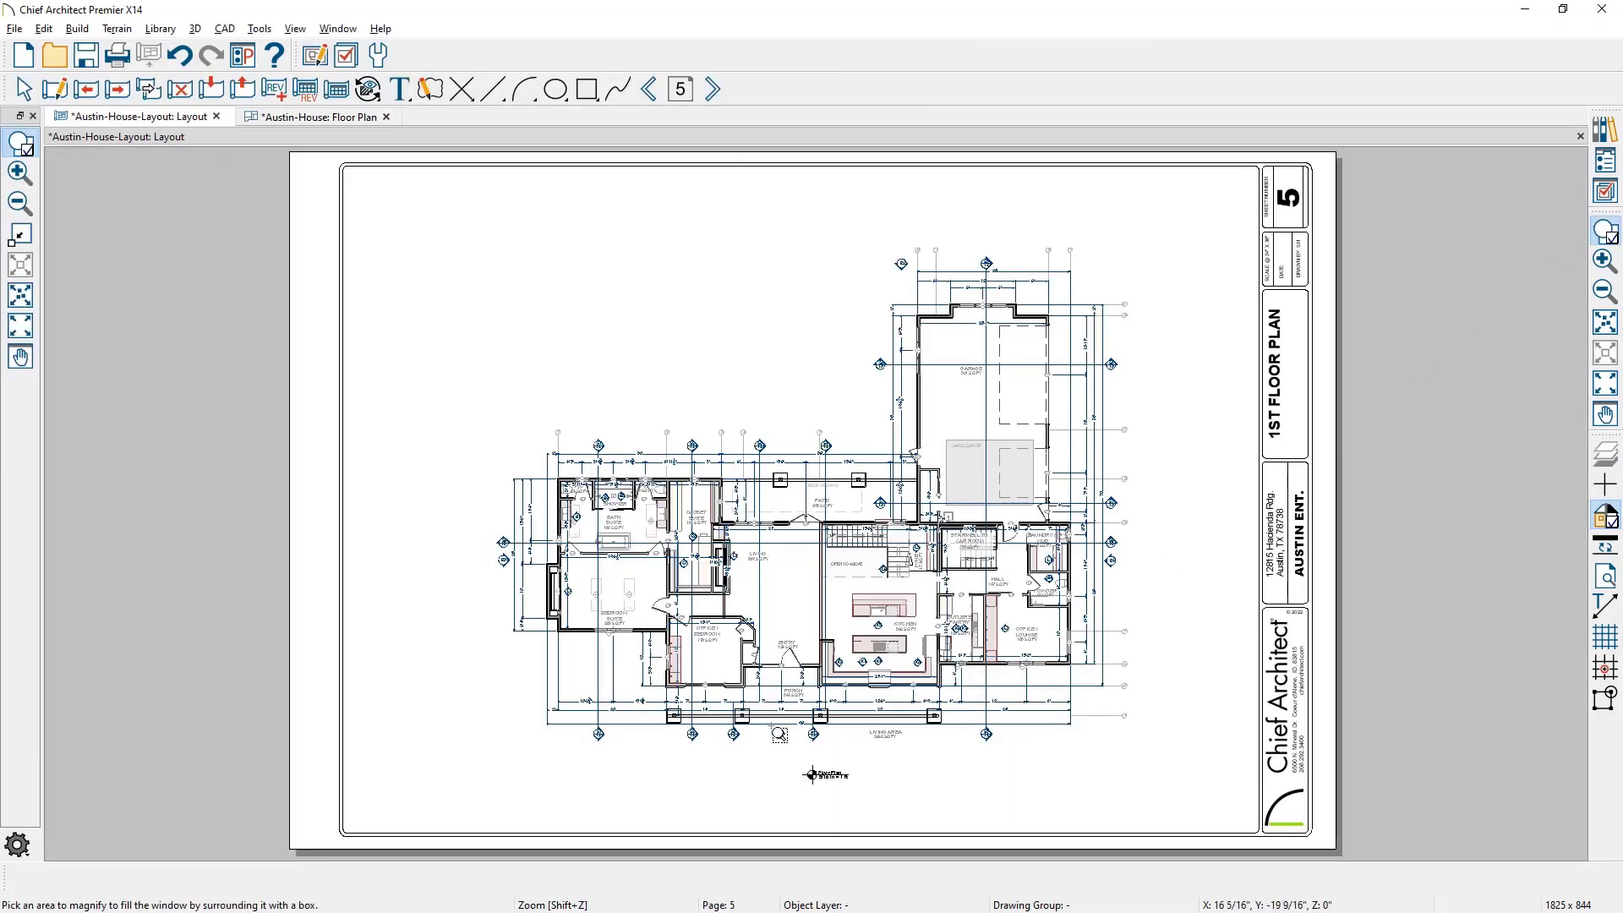
{"action": "left_click_drag", "start_coordinate": [724, 686], "coordinate": [923, 810]}
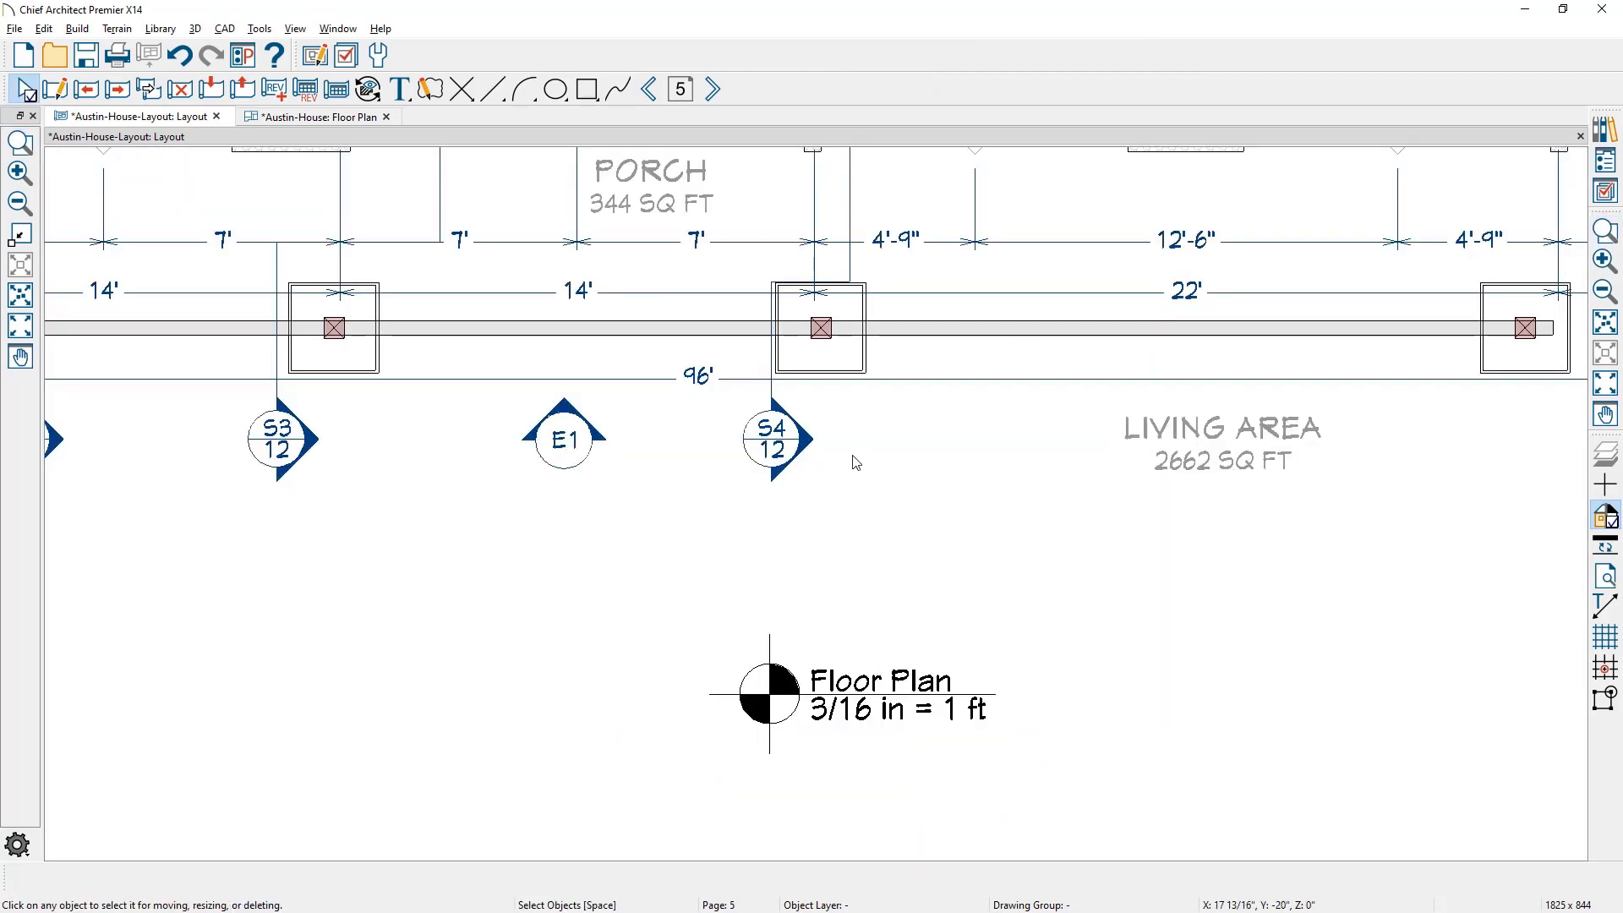
Step: Review the floor plan layout box's linked view details and scale settings
{"action": "left_click", "coordinate": [861, 393]}
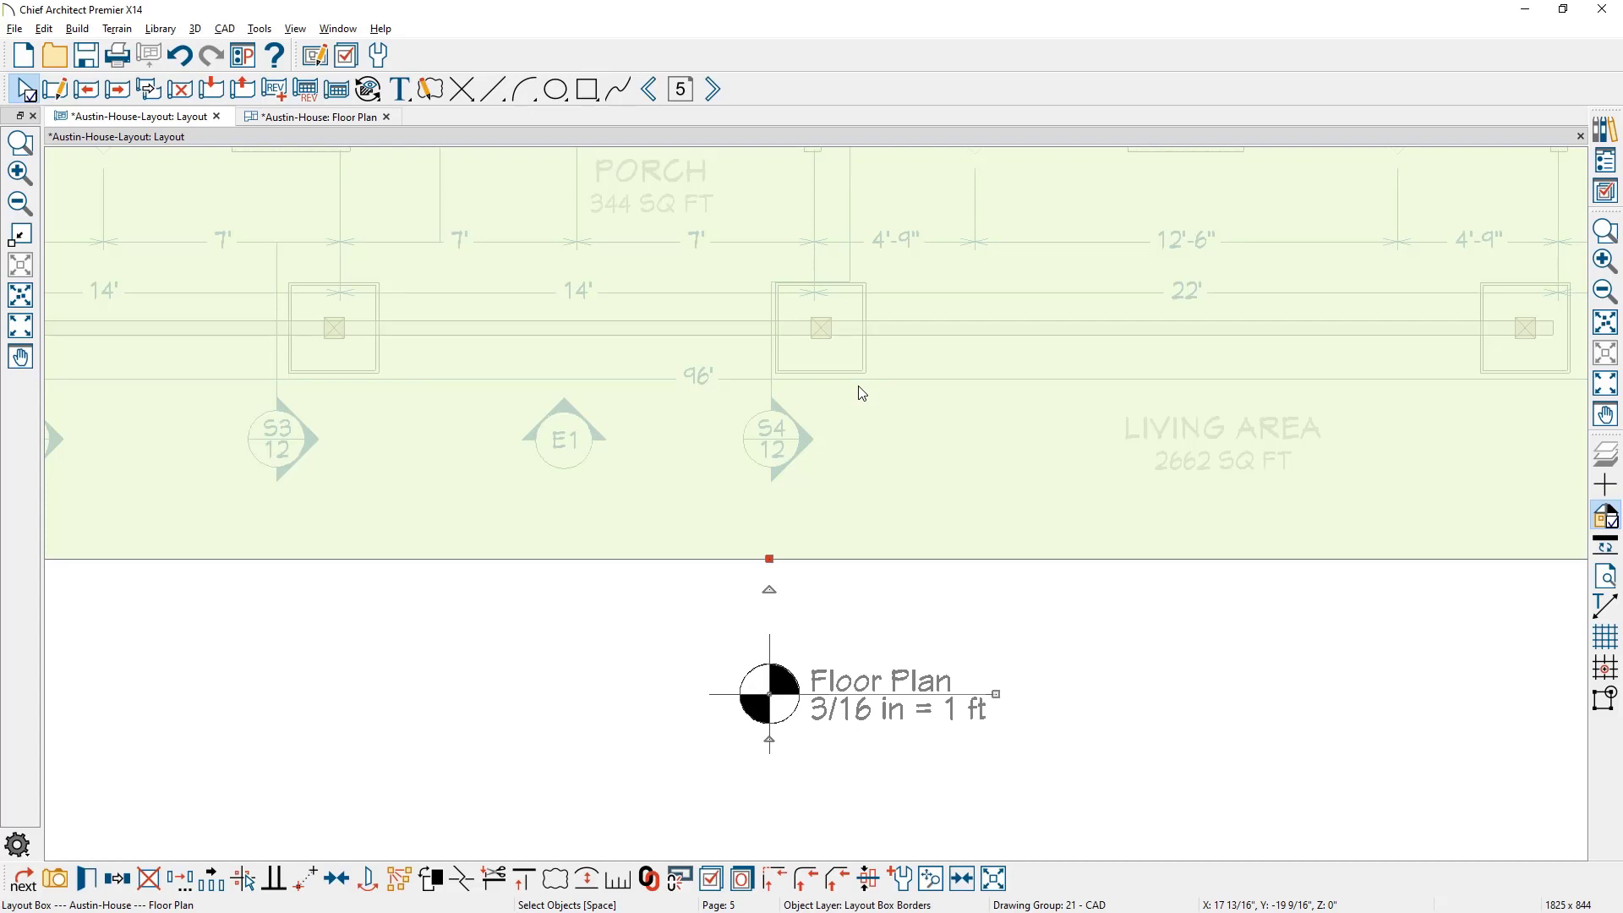
{"action": "double_click", "coordinate": [861, 393]}
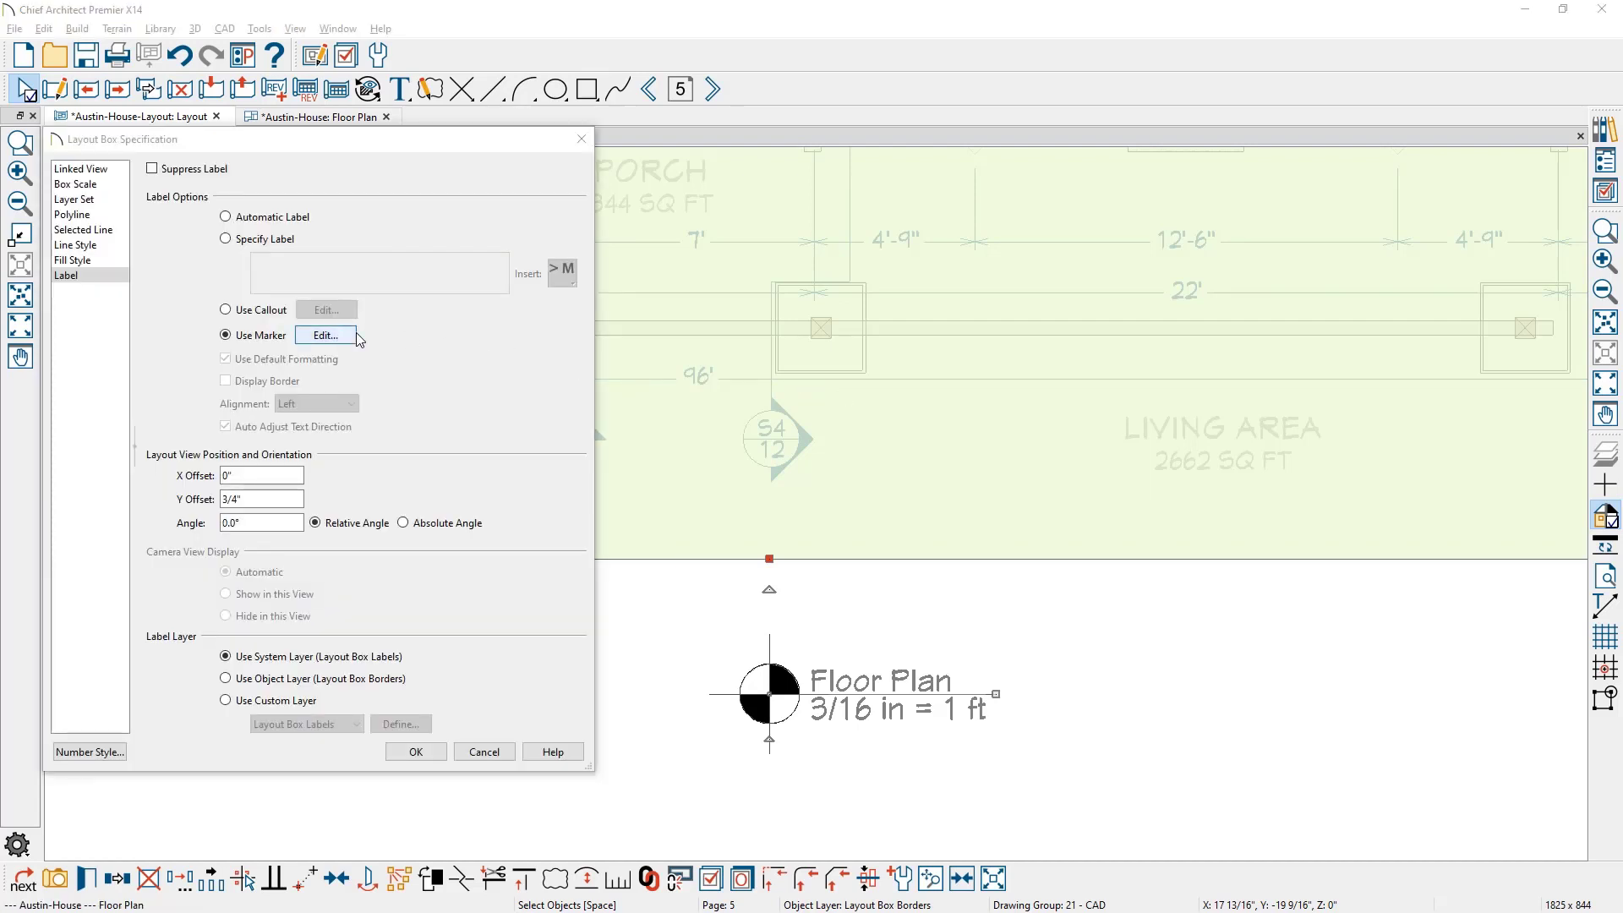
{"action": "left_click", "coordinate": [122, 173]}
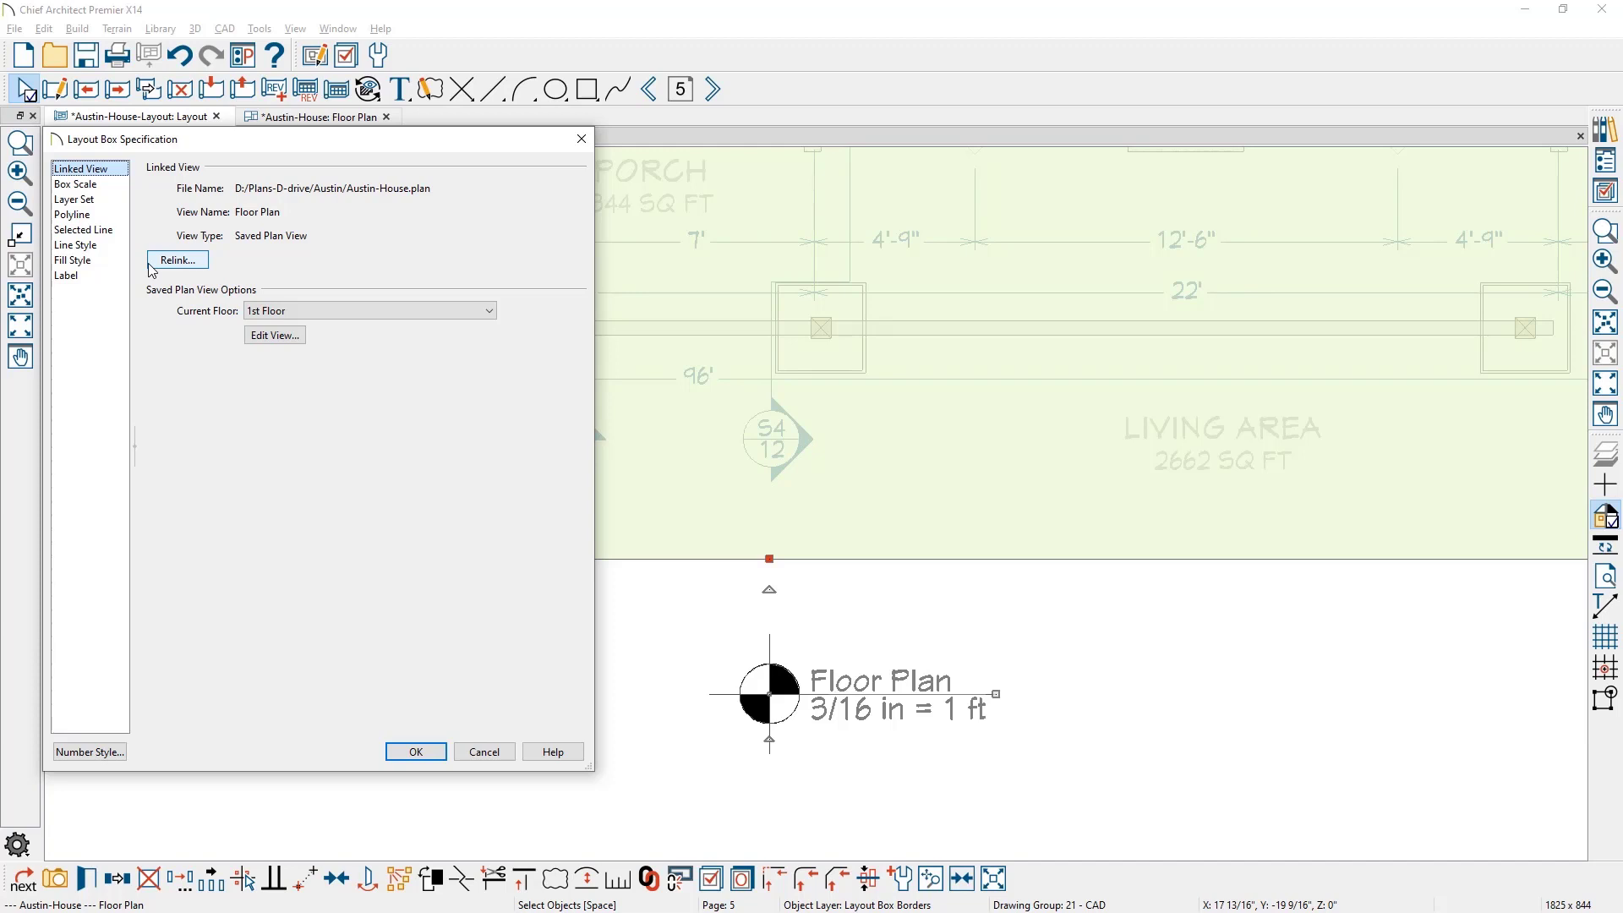
{"action": "left_click", "coordinate": [96, 193]}
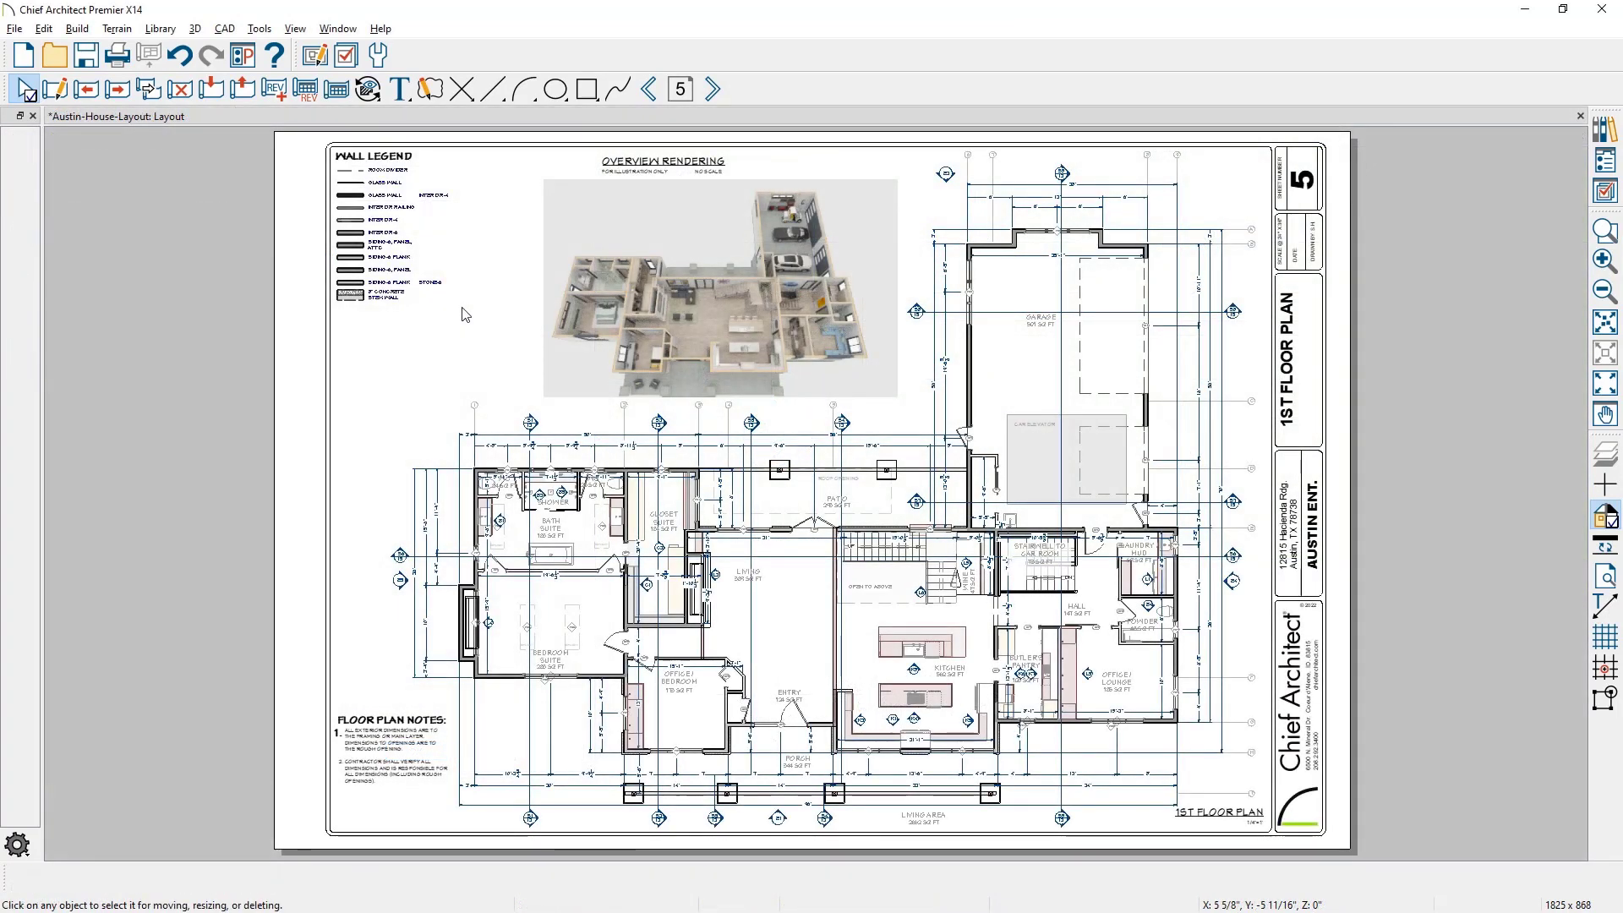
Step: Give the overview rendering layout box the '3D Camera View, Dollhouse No Pool' layer set
{"action": "left_click", "coordinate": [561, 299]}
{"action": "double_click", "coordinate": [560, 300]}
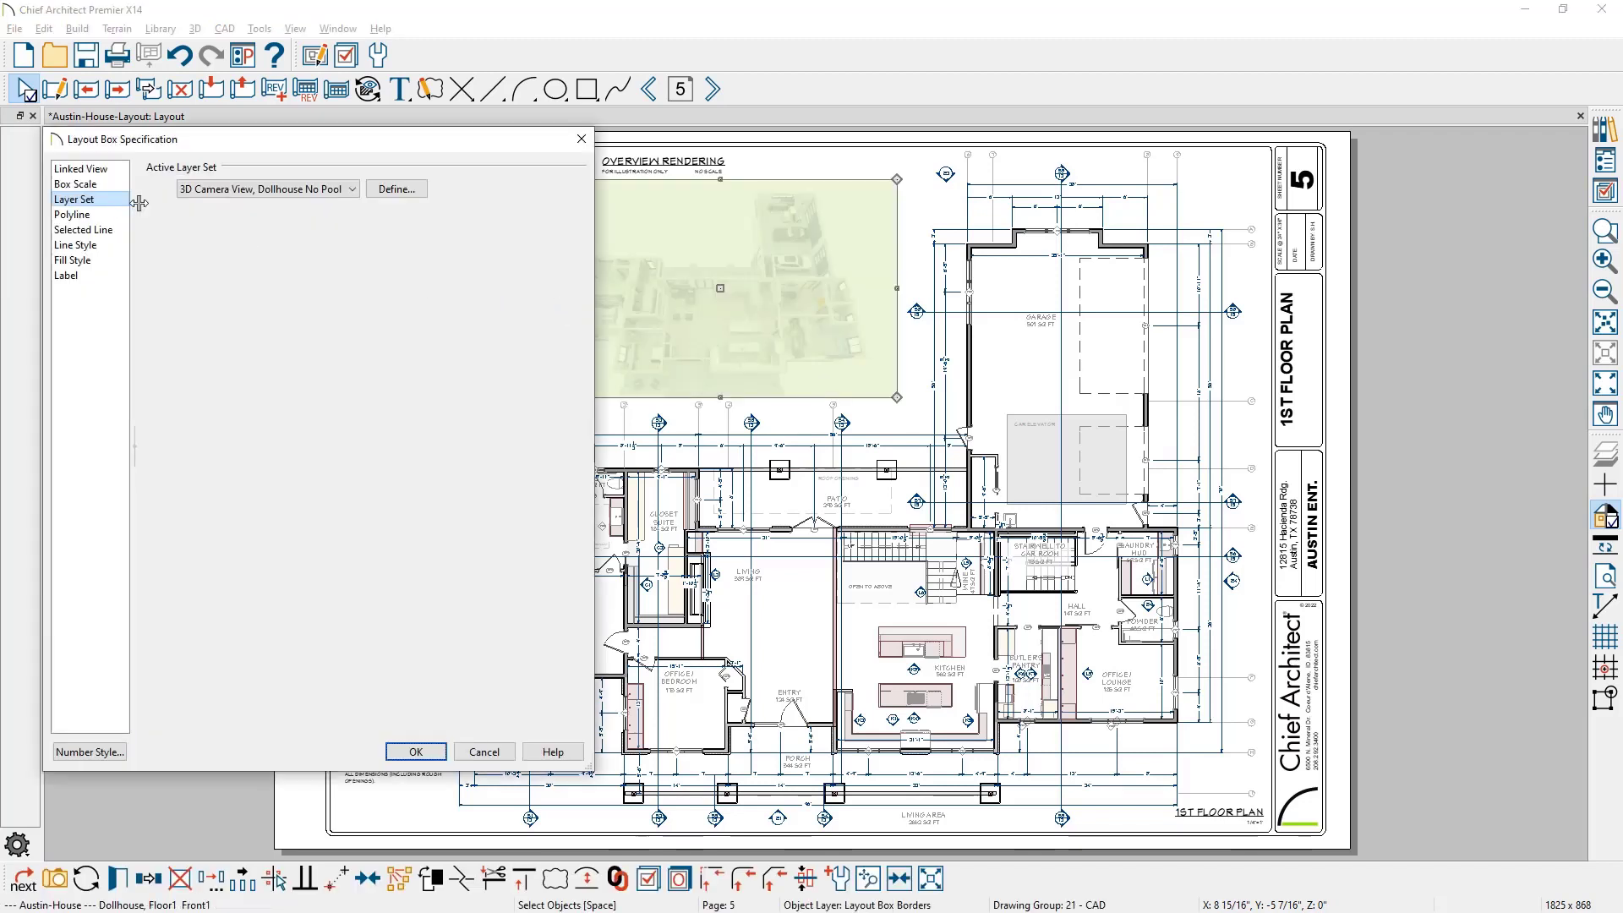
{"action": "left_click", "coordinate": [354, 193]}
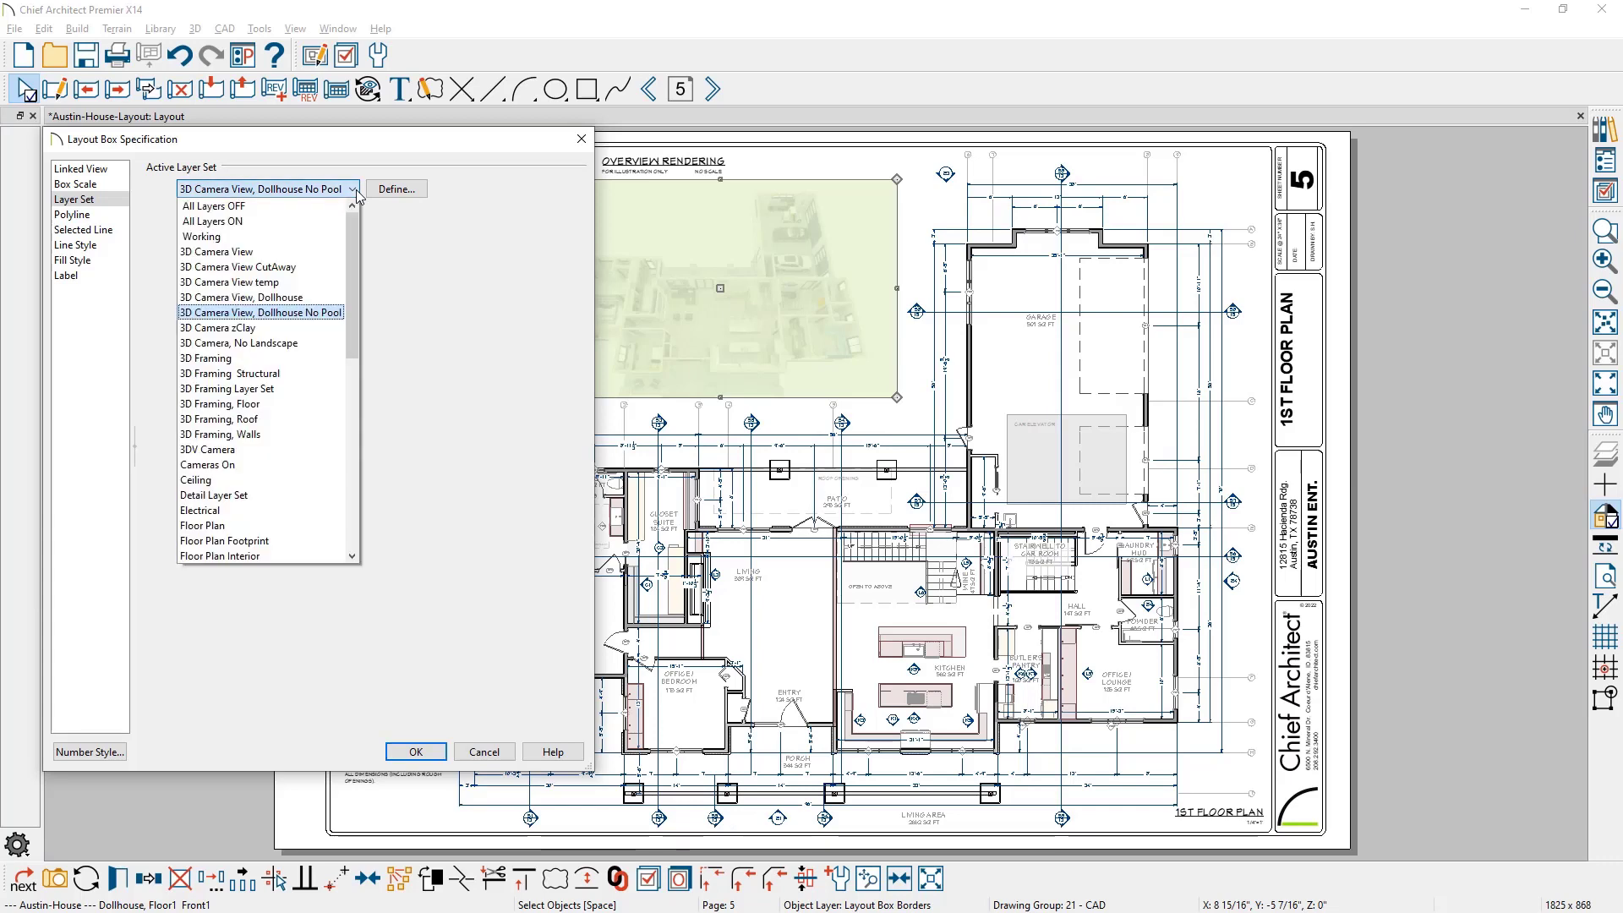
{"action": "left_click", "coordinate": [356, 194]}
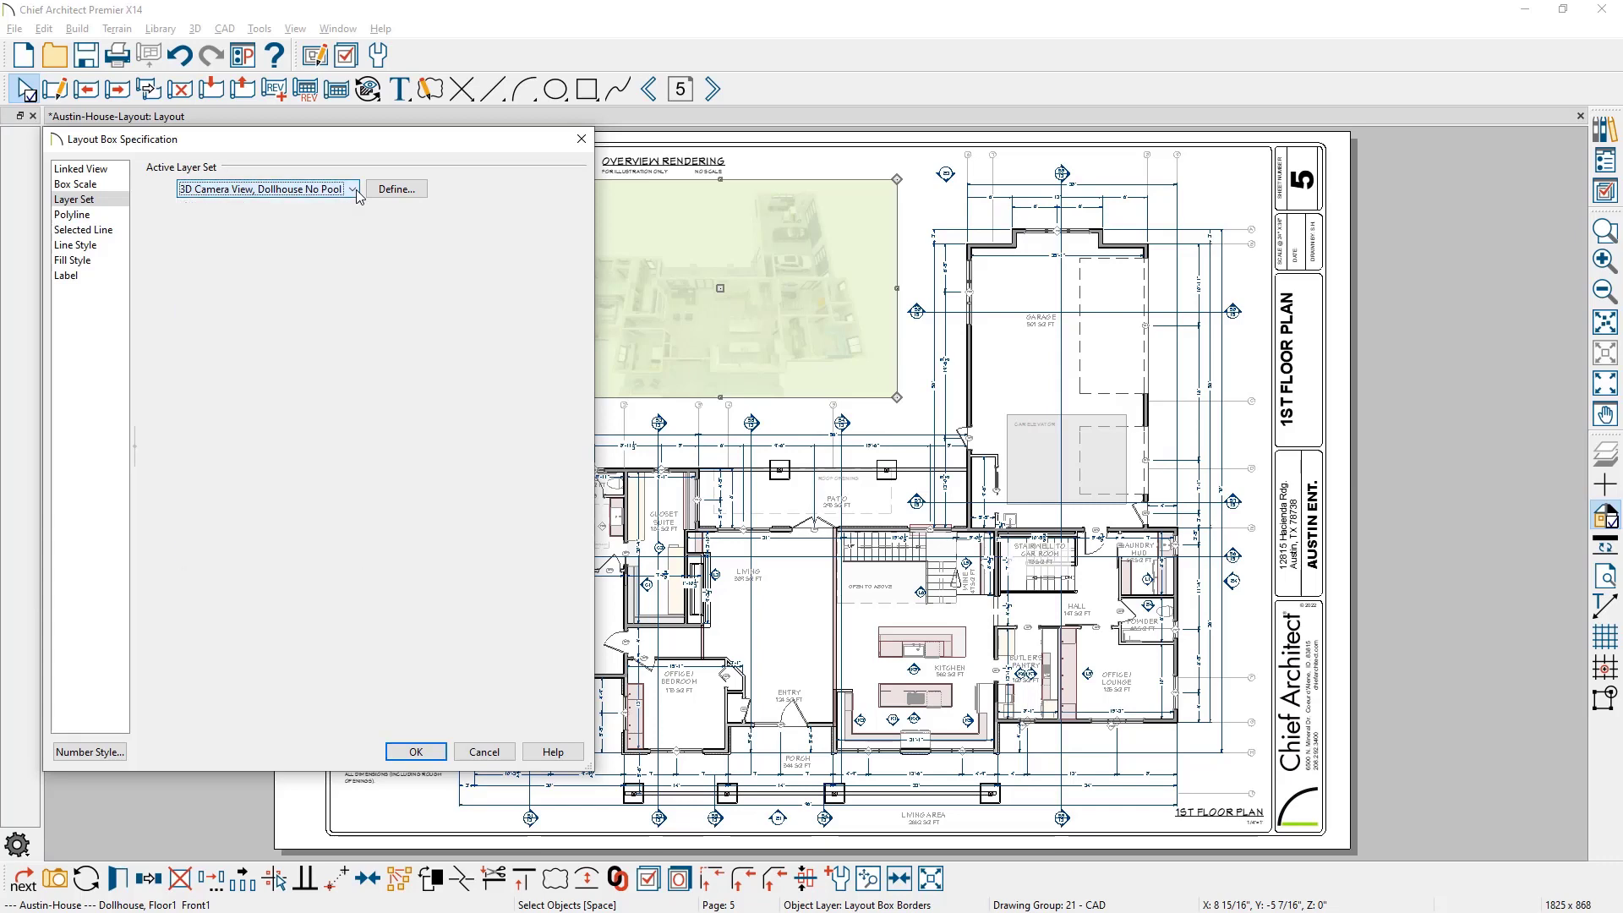
{"action": "key", "text": "Return"}
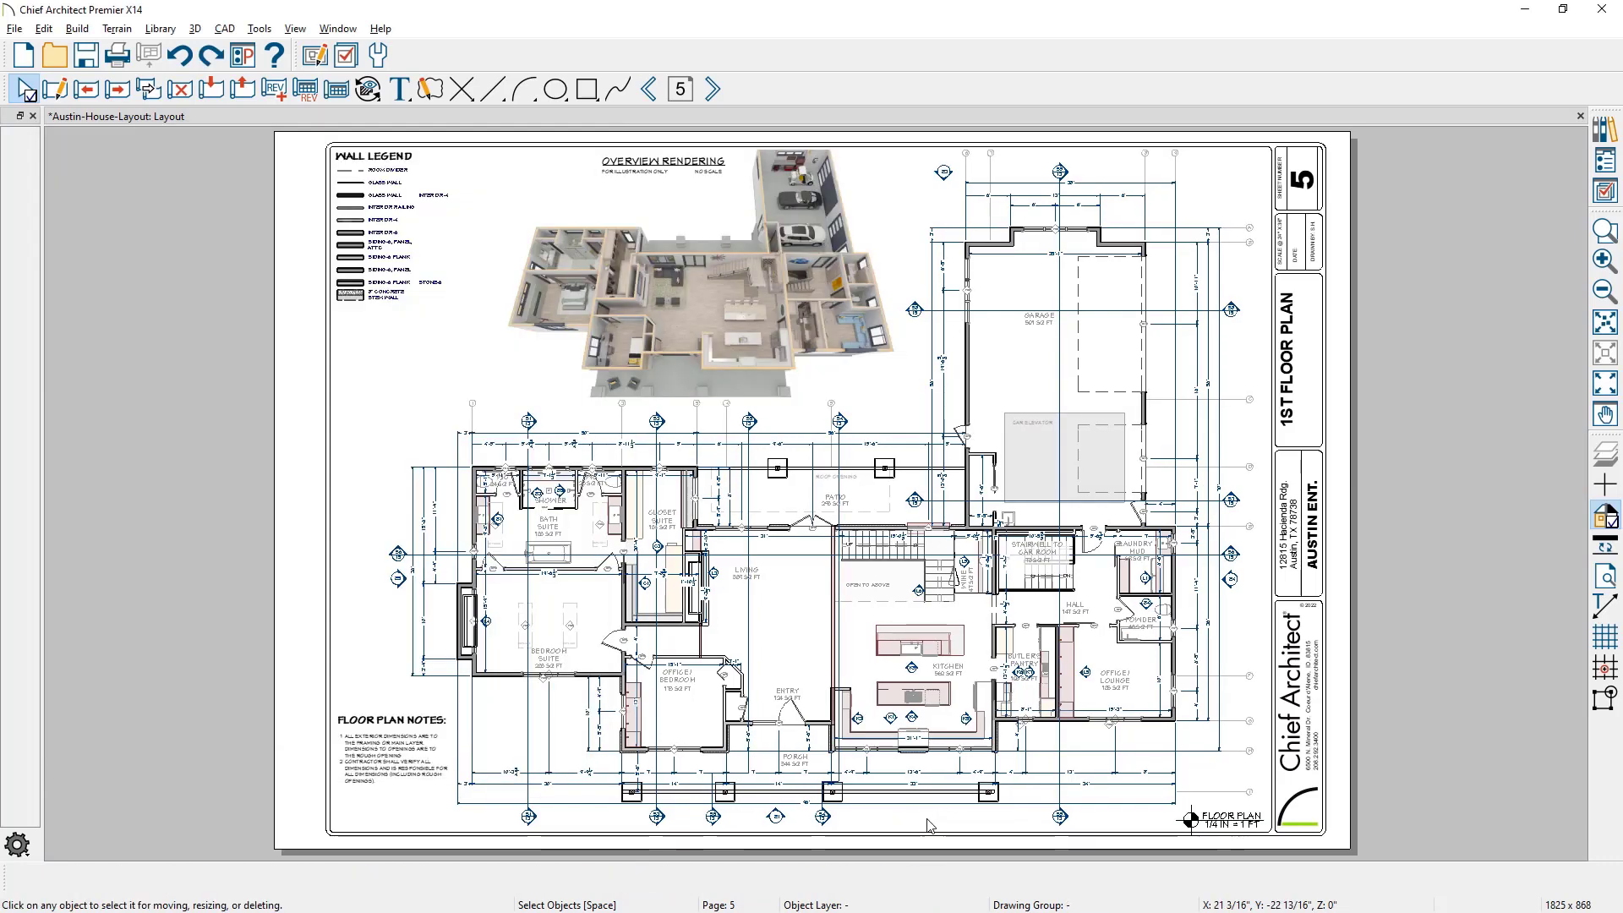
Step: Pan the floor plan within its layout box and change its scale to 3/16
{"action": "left_click", "coordinate": [928, 821]}
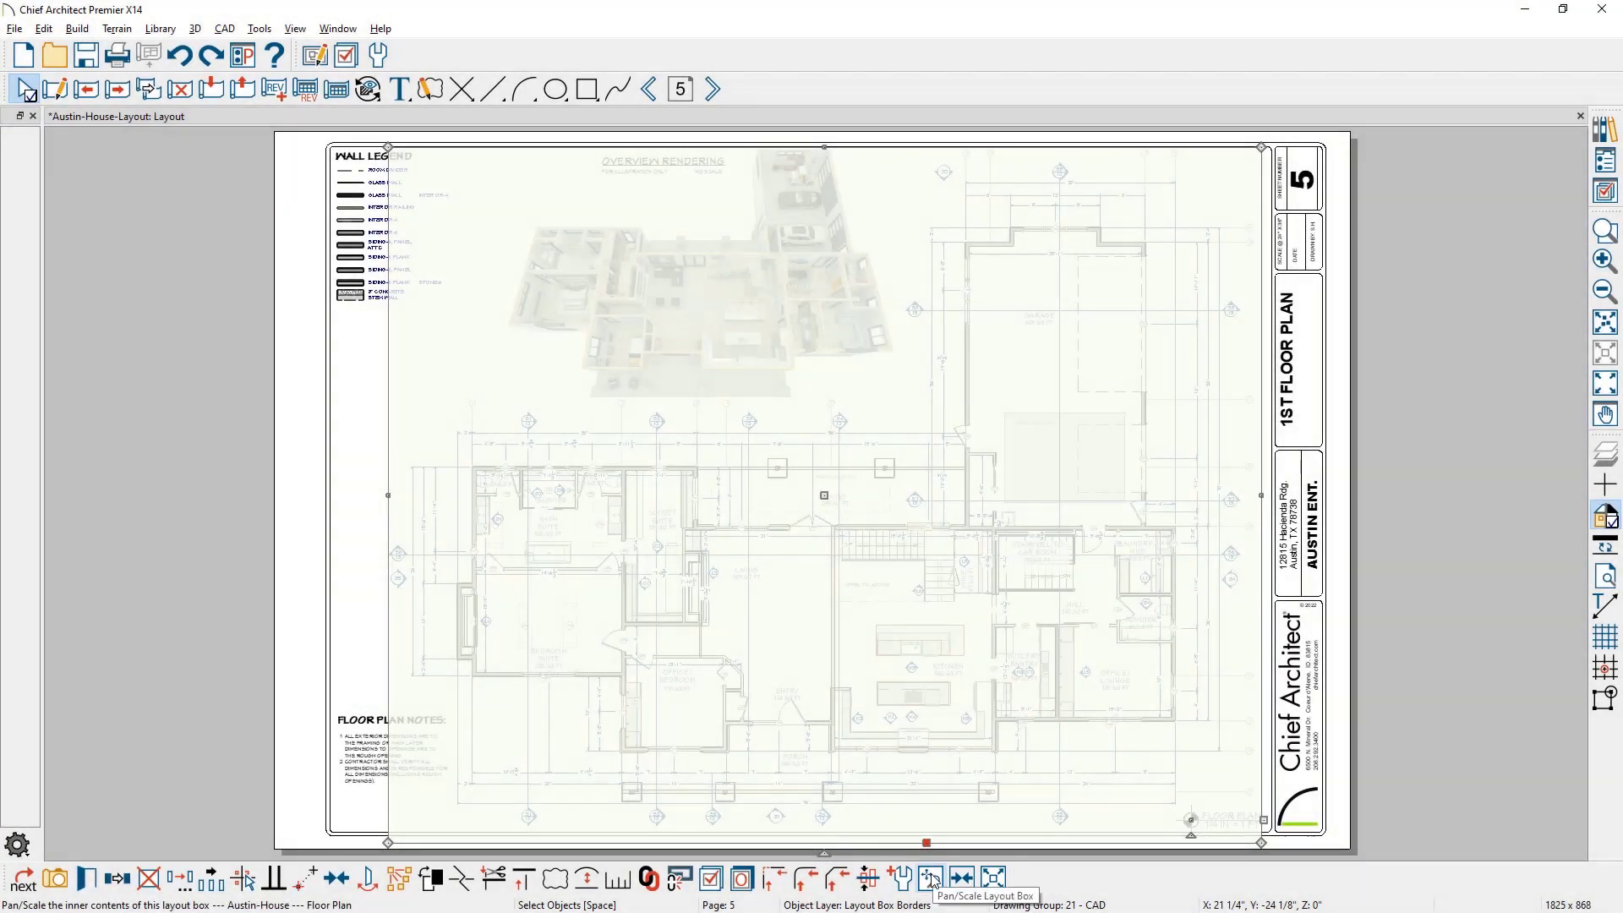
{"action": "left_click", "coordinate": [931, 879]}
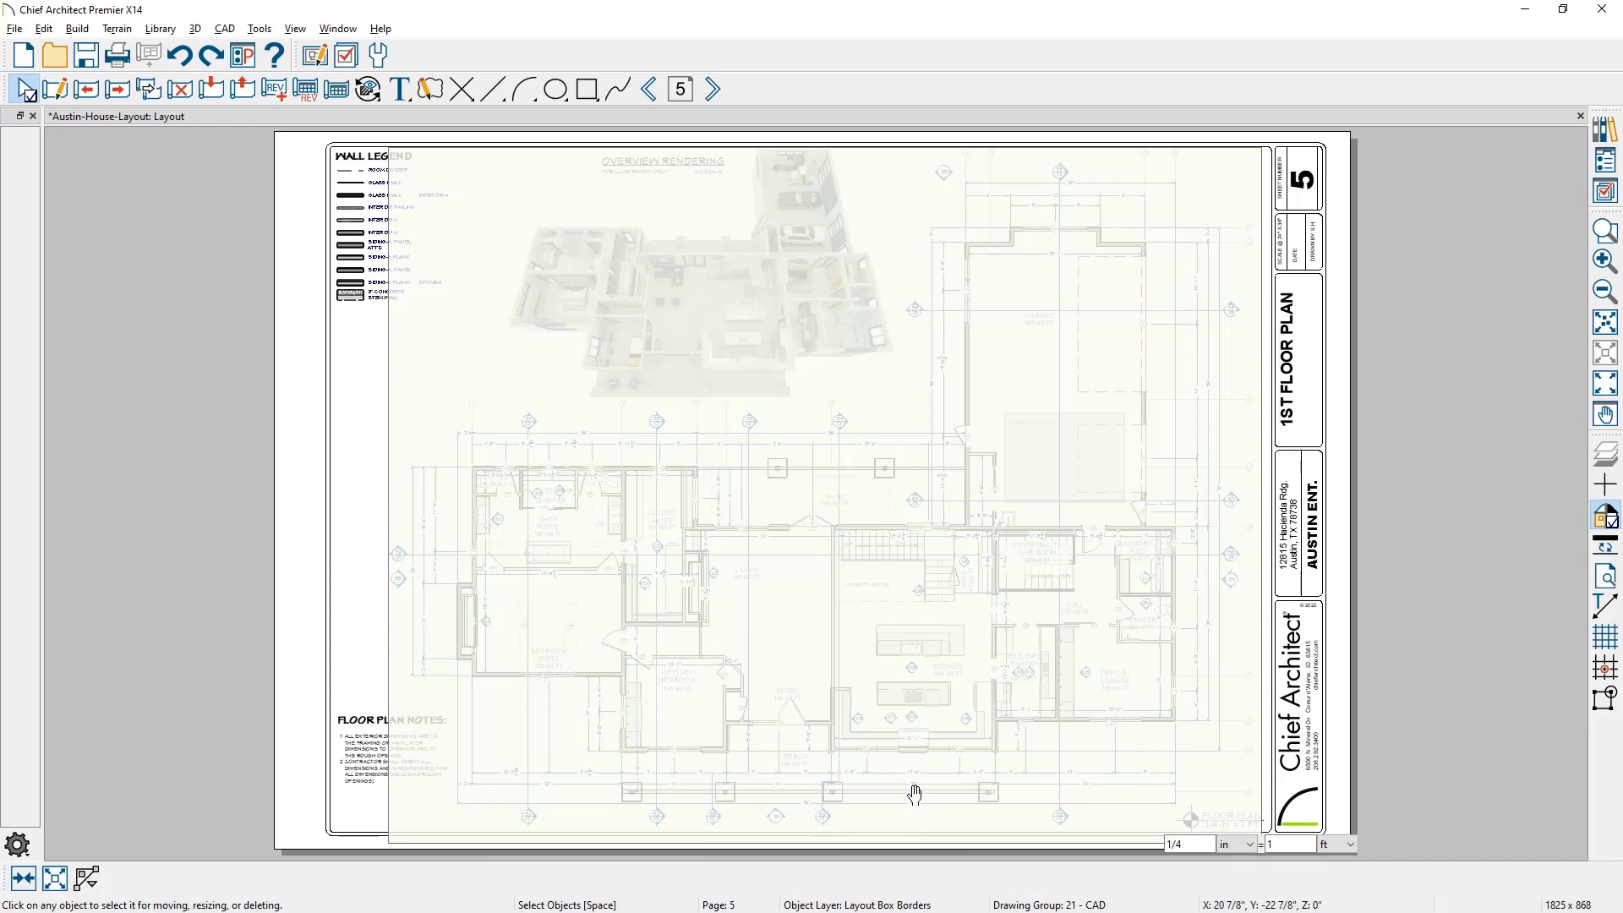
{"action": "left_click_drag", "start_coordinate": [903, 719], "coordinate": [948, 732]}
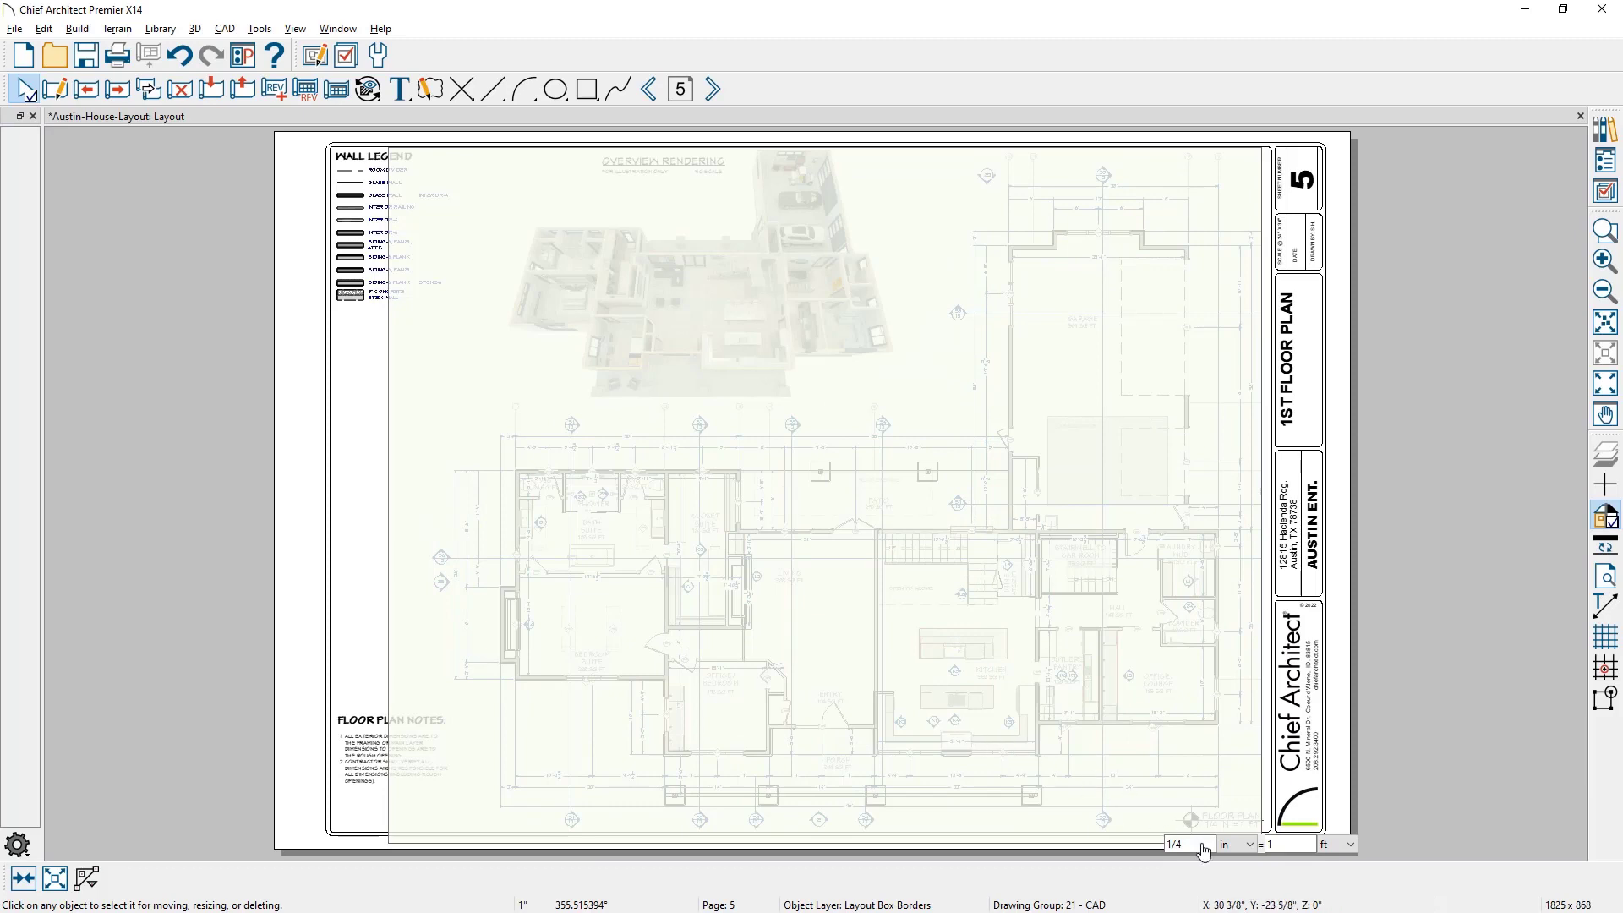
{"action": "scroll", "coordinate": [1203, 851], "scroll_direction": "down", "scroll_amount": 1}
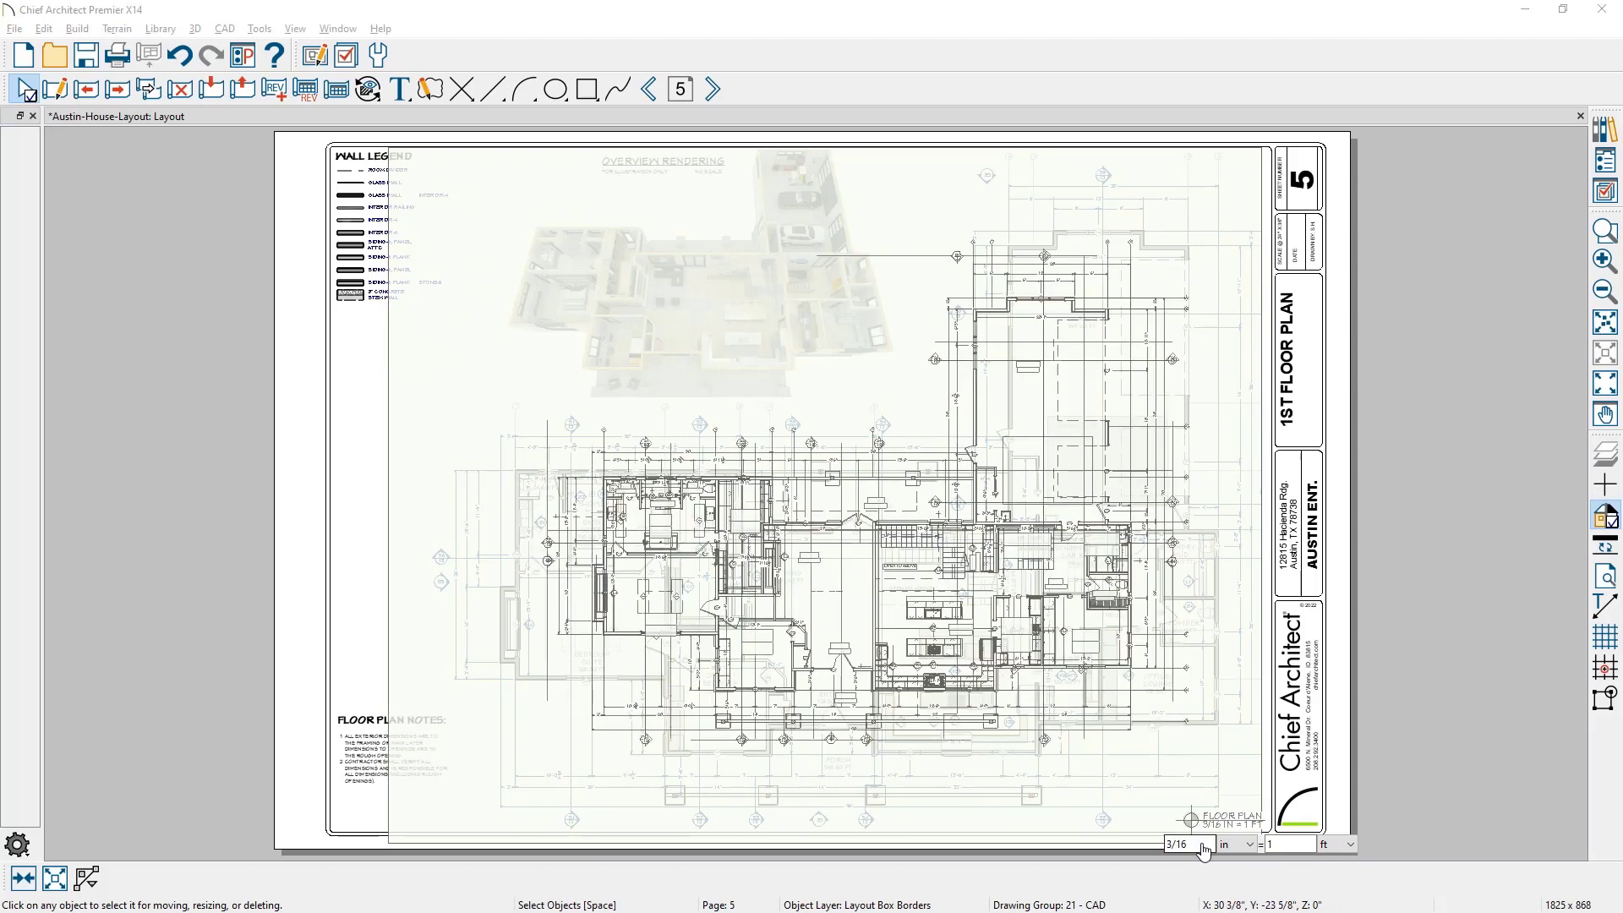
{"action": "key", "text": "Return"}
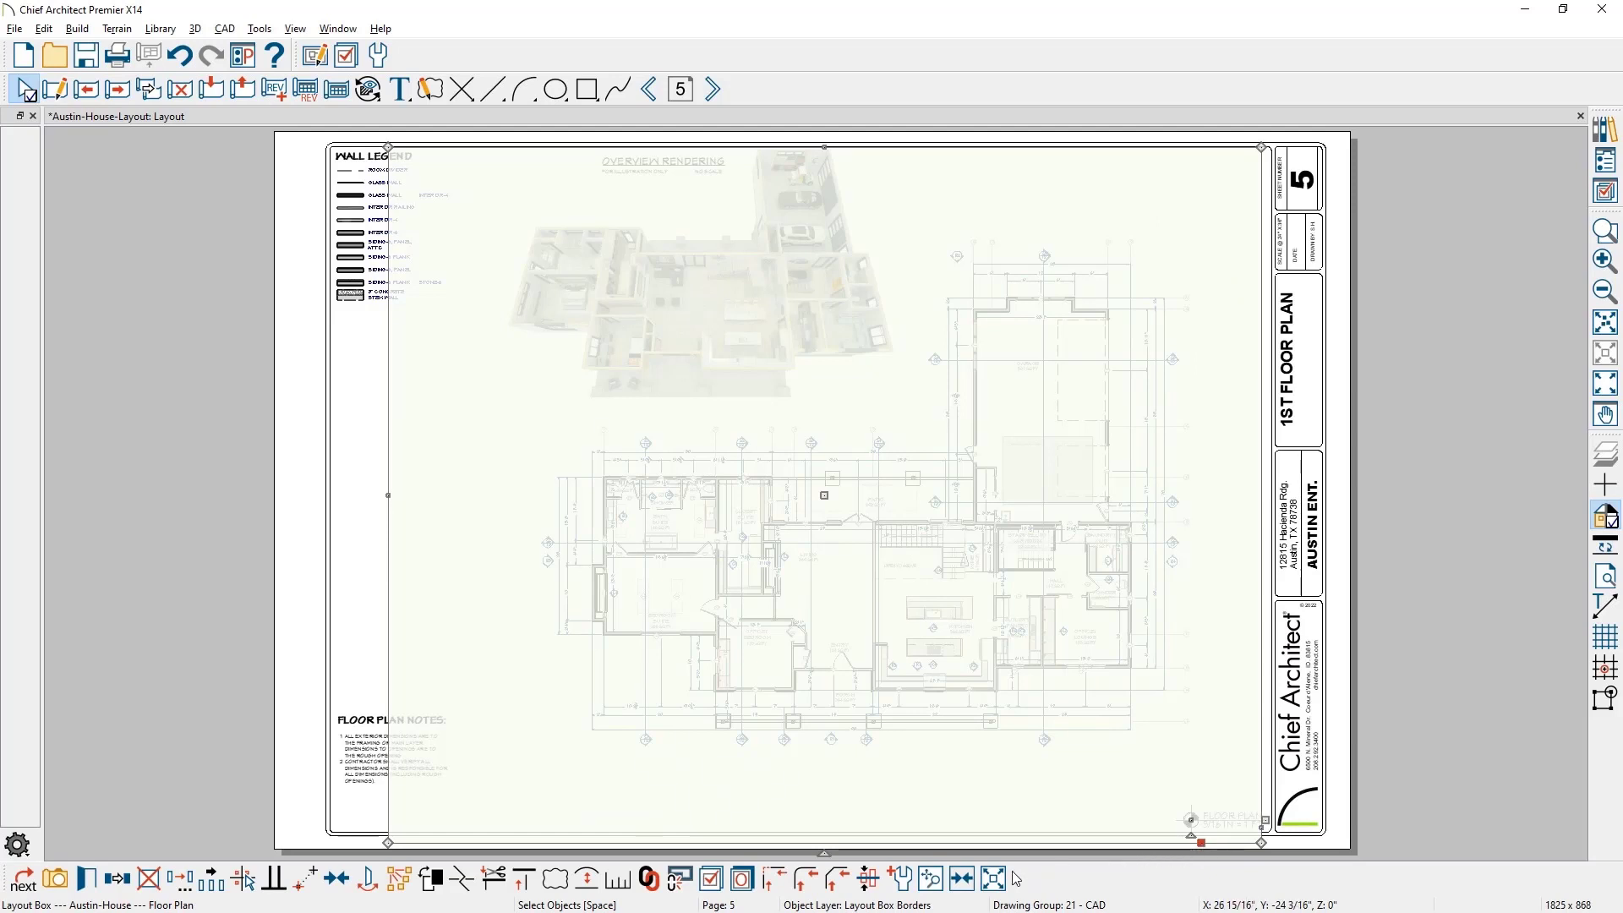
Step: Recenter the floor plan and scale it to fill its layout box, then select the overview rendering box
{"action": "left_click", "coordinate": [964, 880]}
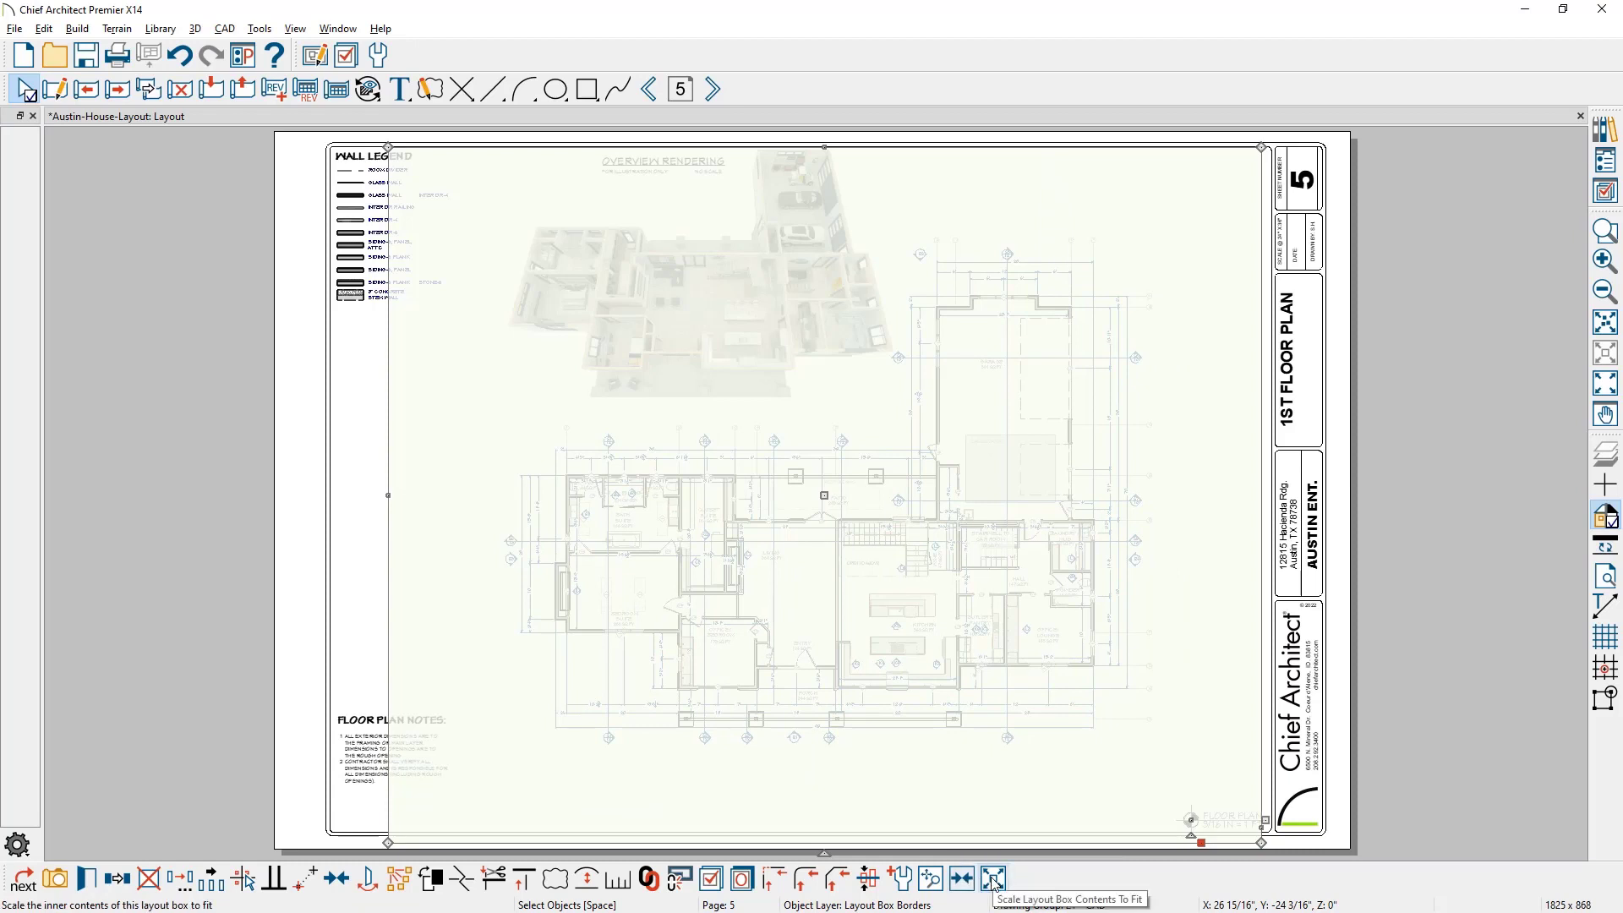
{"action": "left_click", "coordinate": [994, 880]}
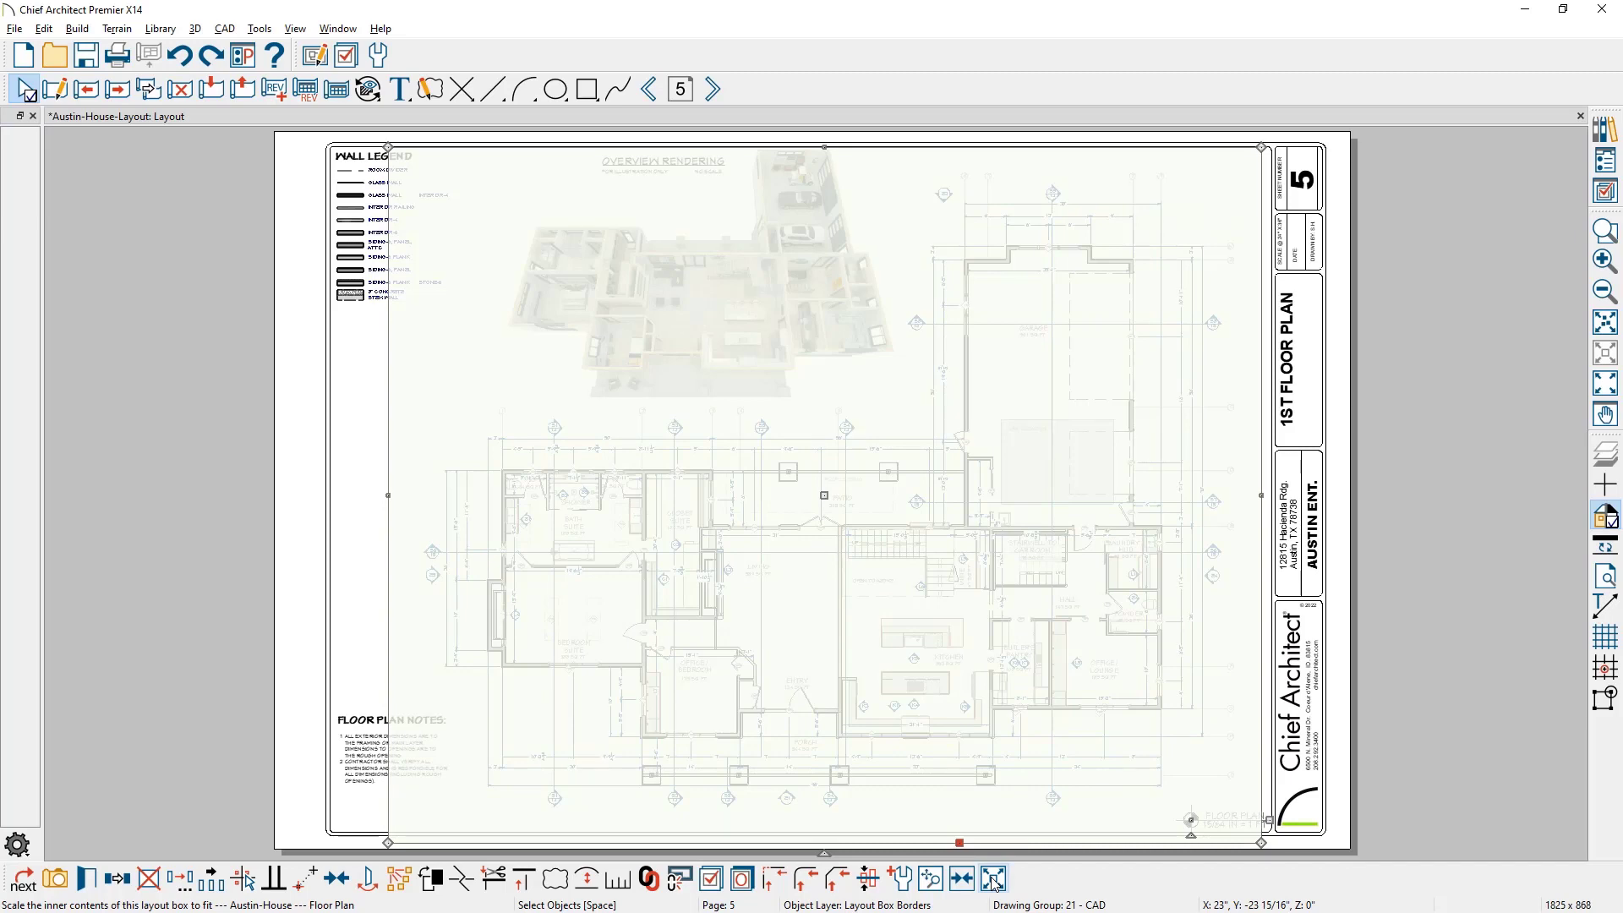
{"action": "left_click", "coordinate": [552, 337]}
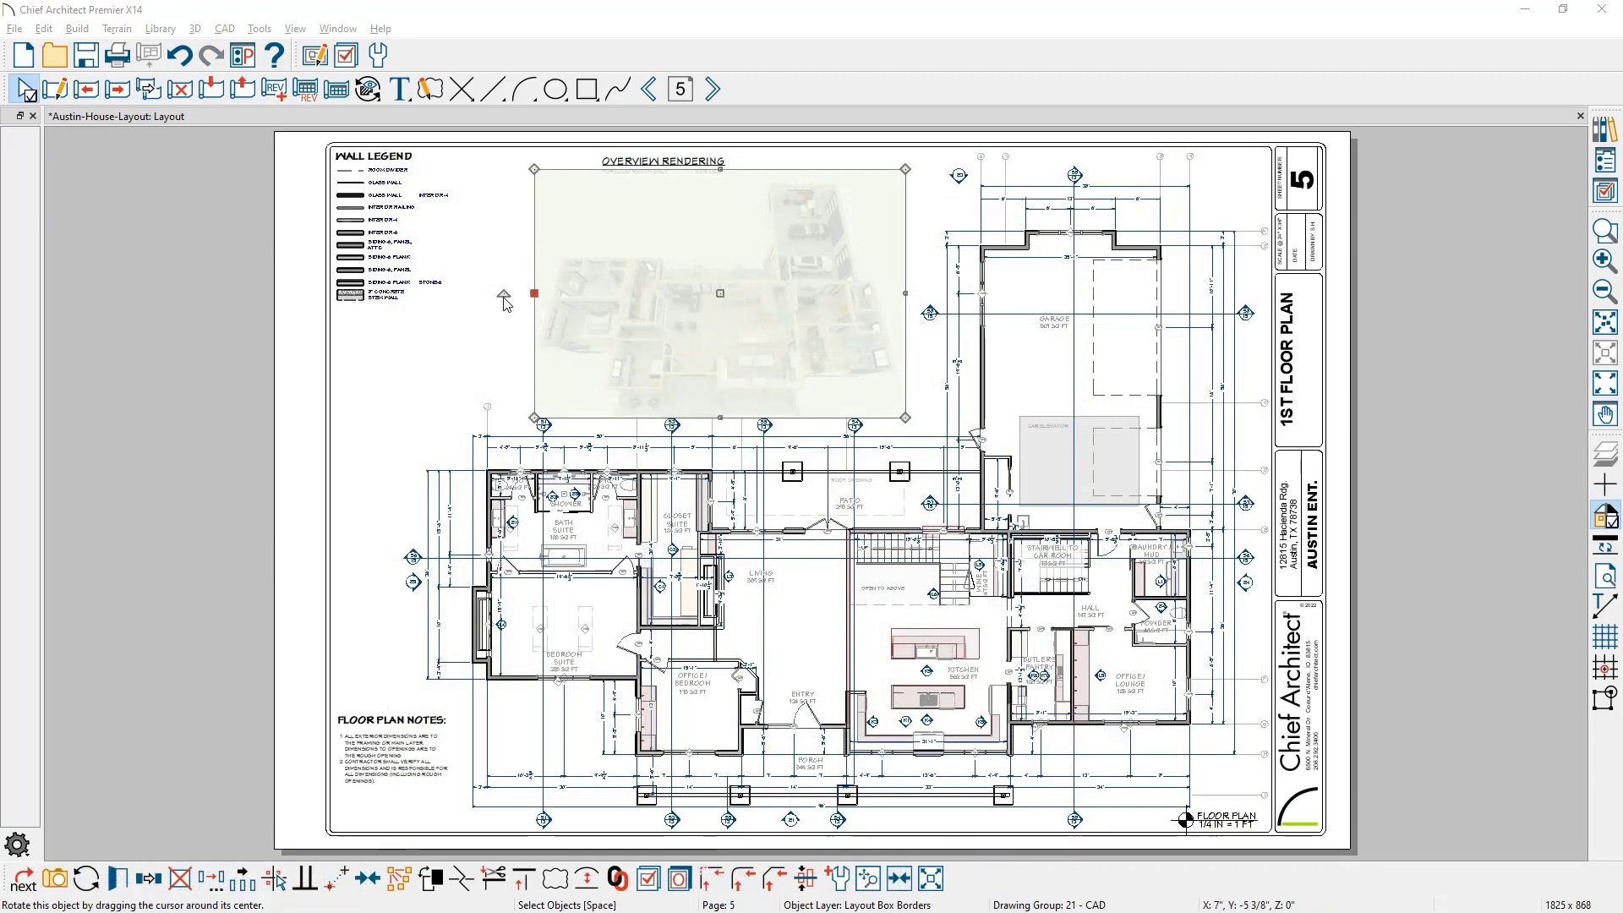
Step: Rotate the overview rendering layout box about 10.6° around its centre
{"action": "mouse_move", "coordinate": [504, 302]}
{"action": "left_mouse_down"}
{"action": "mouse_move", "coordinate": [521, 342]}
{"action": "mouse_move", "coordinate": [524, 292]}
{"action": "left_mouse_up"}
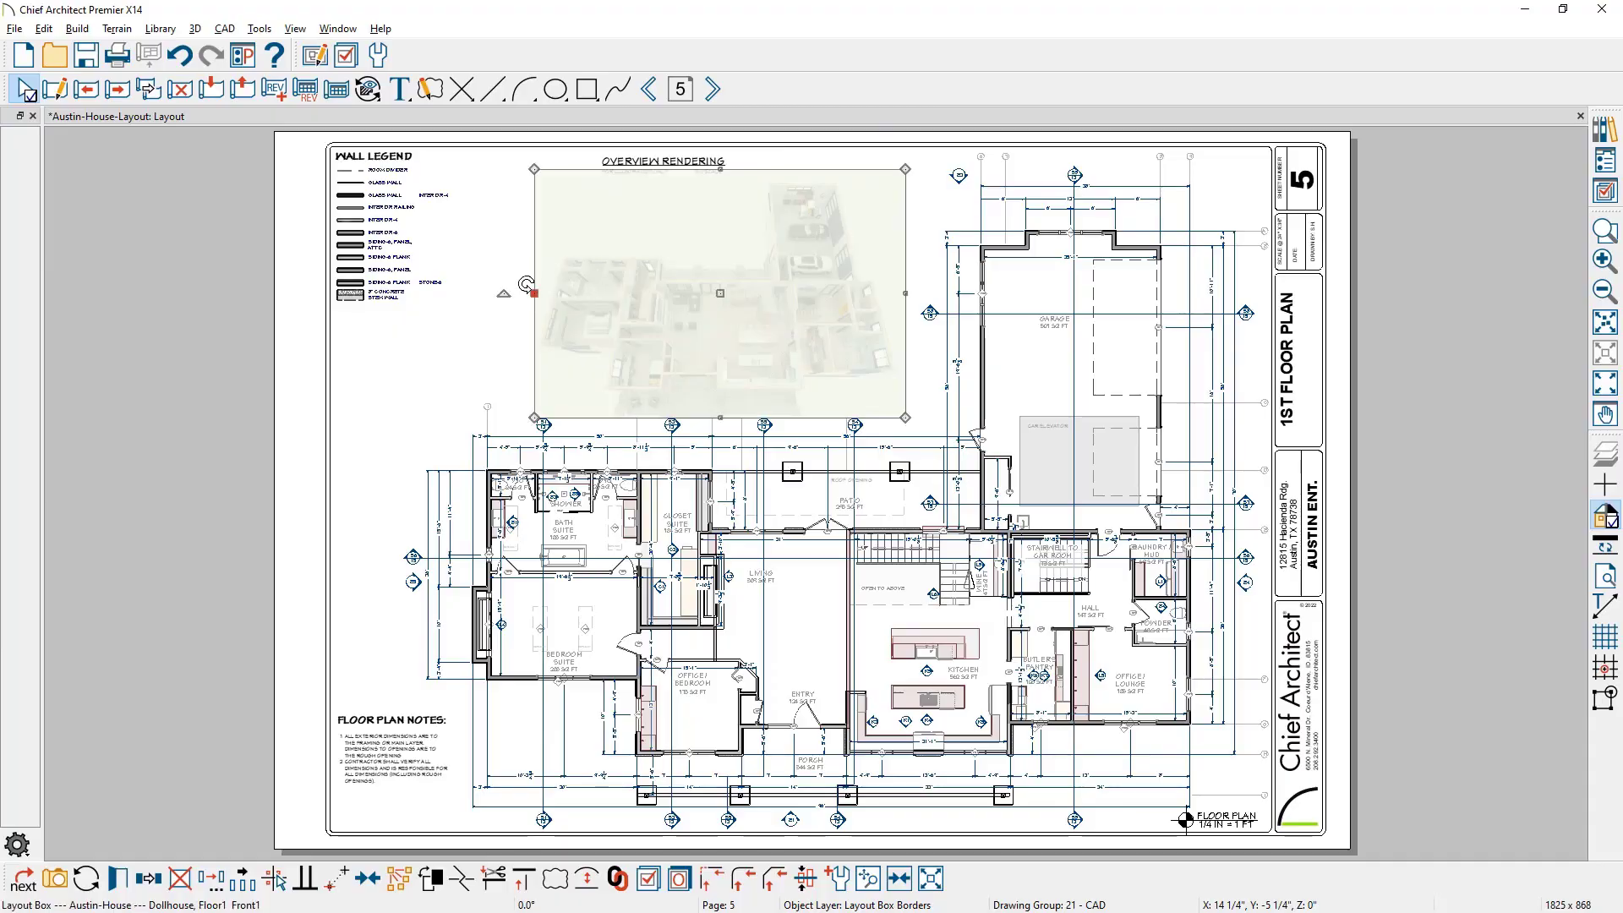